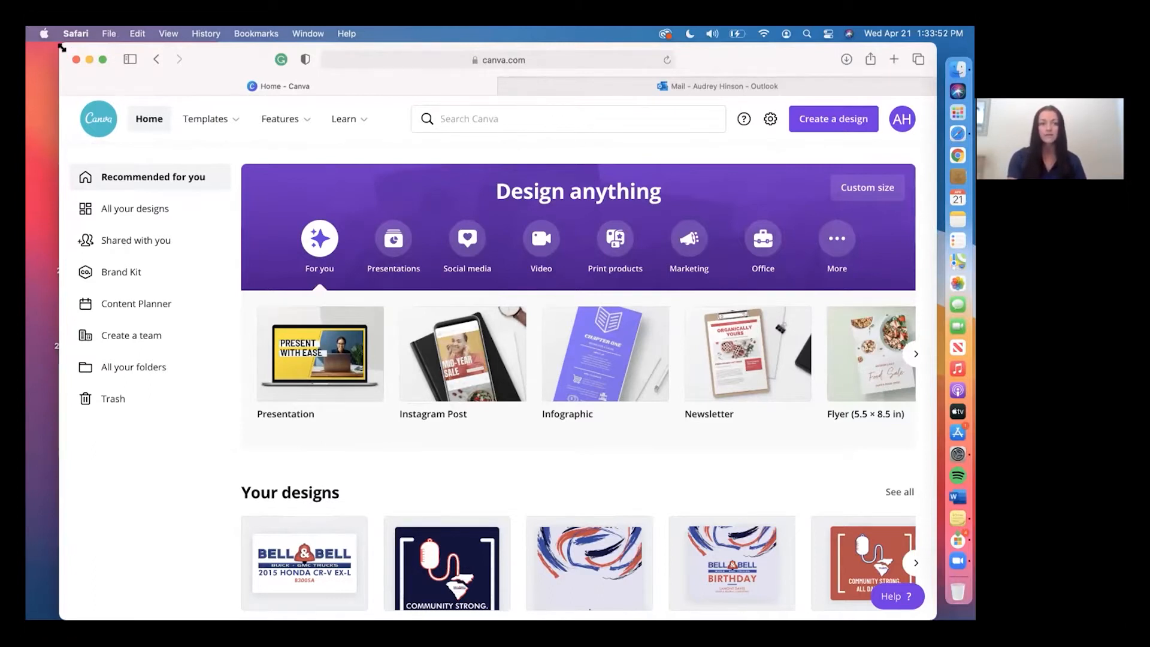
# - Browse the Facebook Post templates and create a blank Facebook Post design
pyautogui.moveTo(59, 49); pyautogui.dragTo(40, 47)
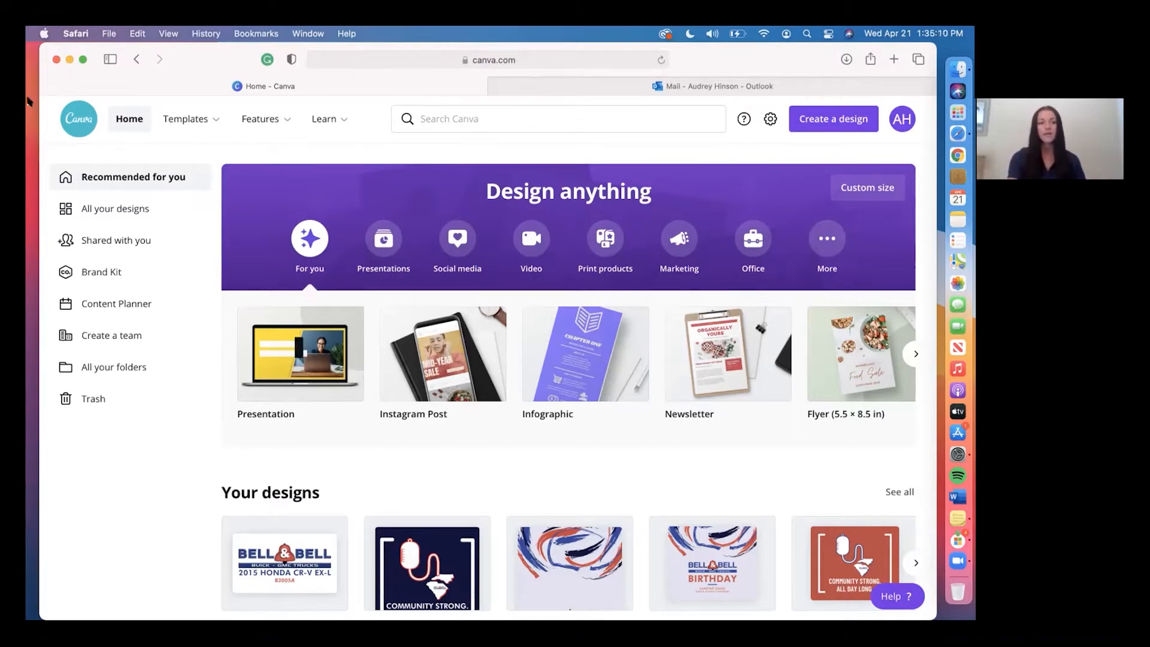
pyautogui.moveTo(204, 132)
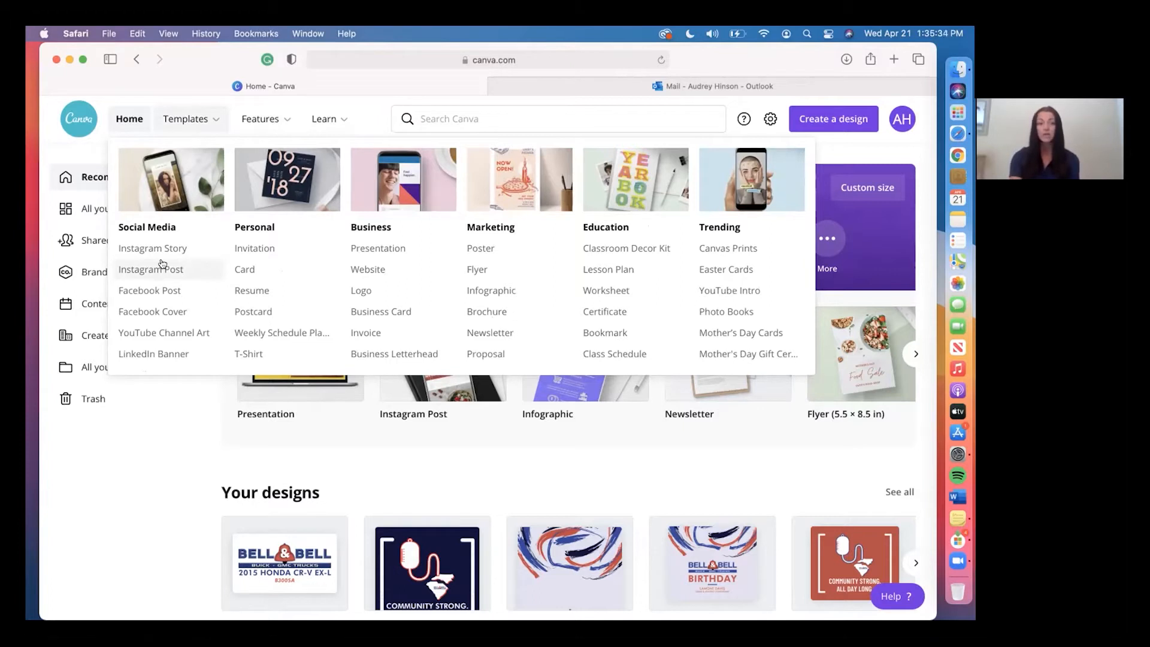
pyautogui.click(158, 287)
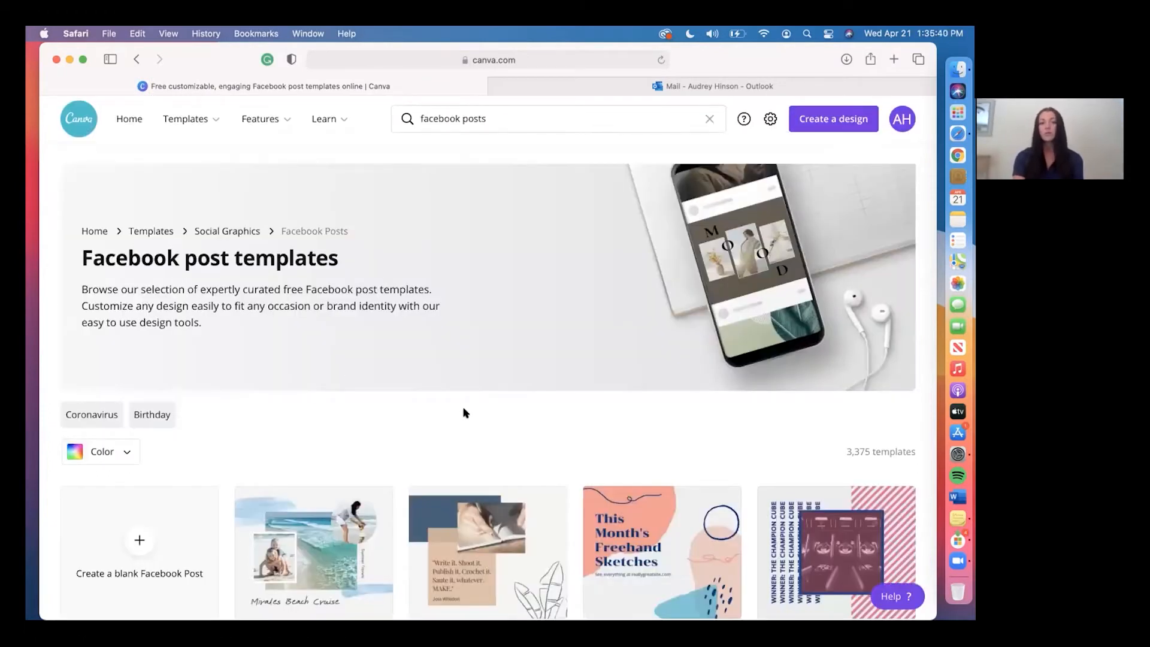
pyautogui.scroll(-2, 465, 412)
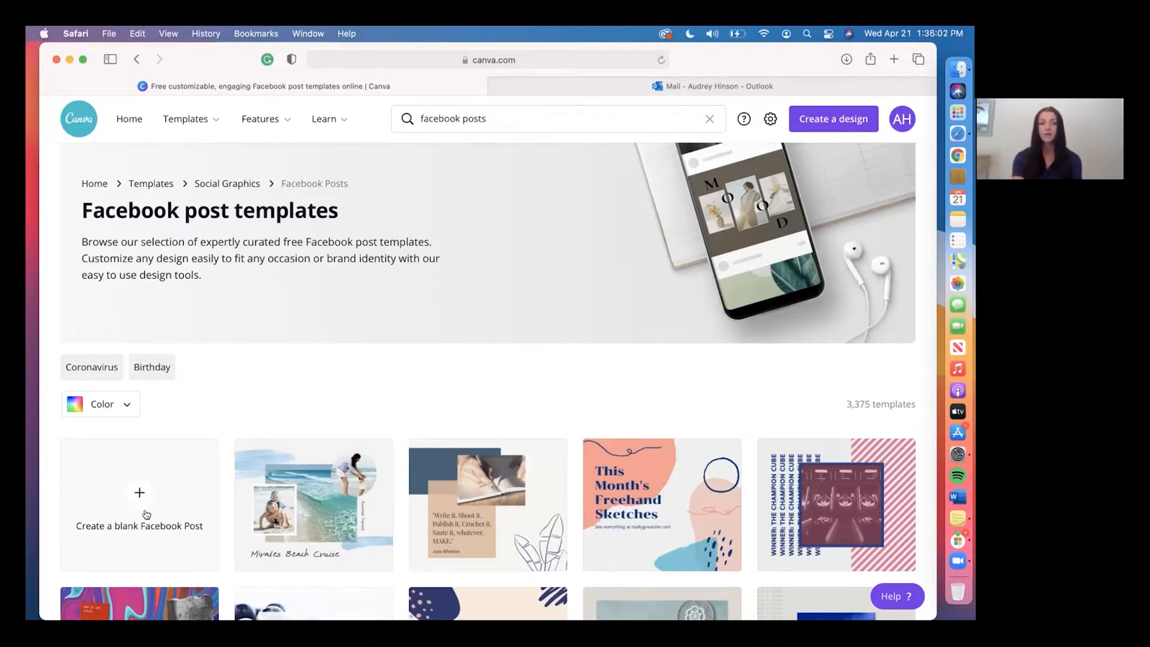
pyautogui.click(137, 493)
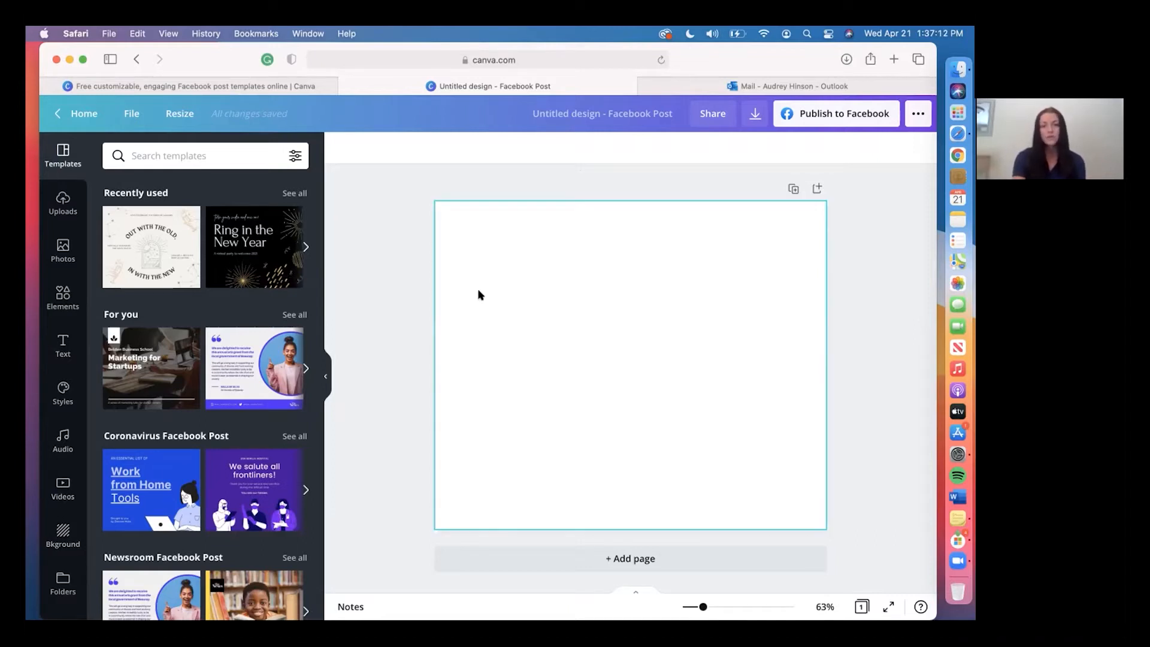
# - Set the blank page's background colour to the navy #15133d from the untitled palette
pyautogui.click(495, 290)
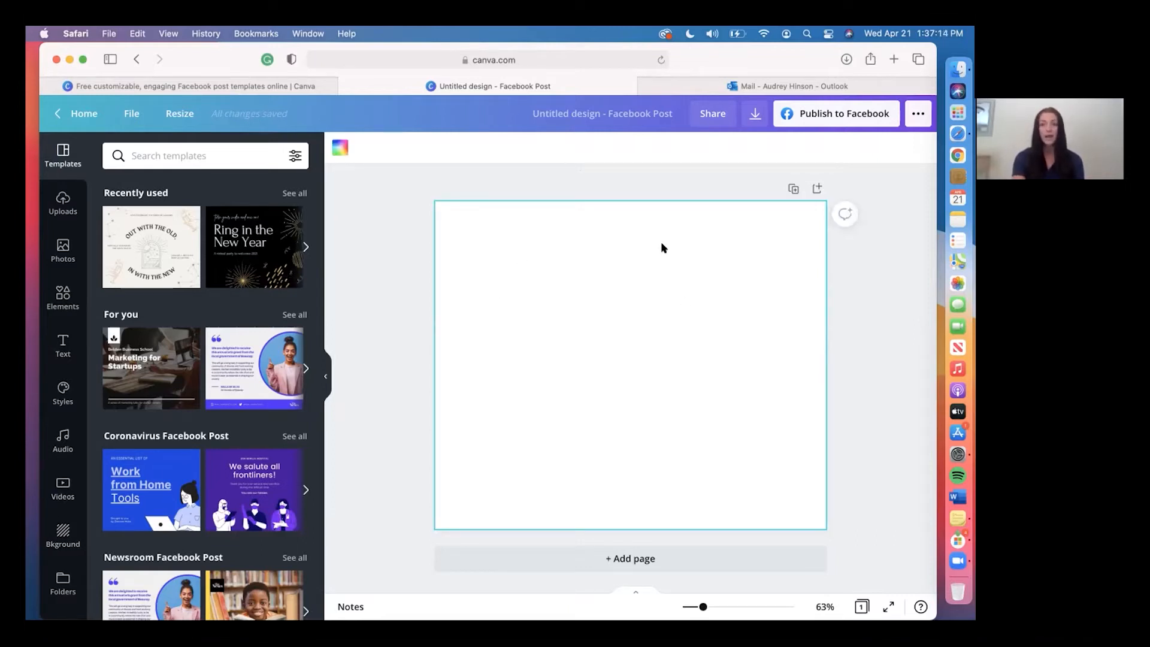
pyautogui.click(341, 150)
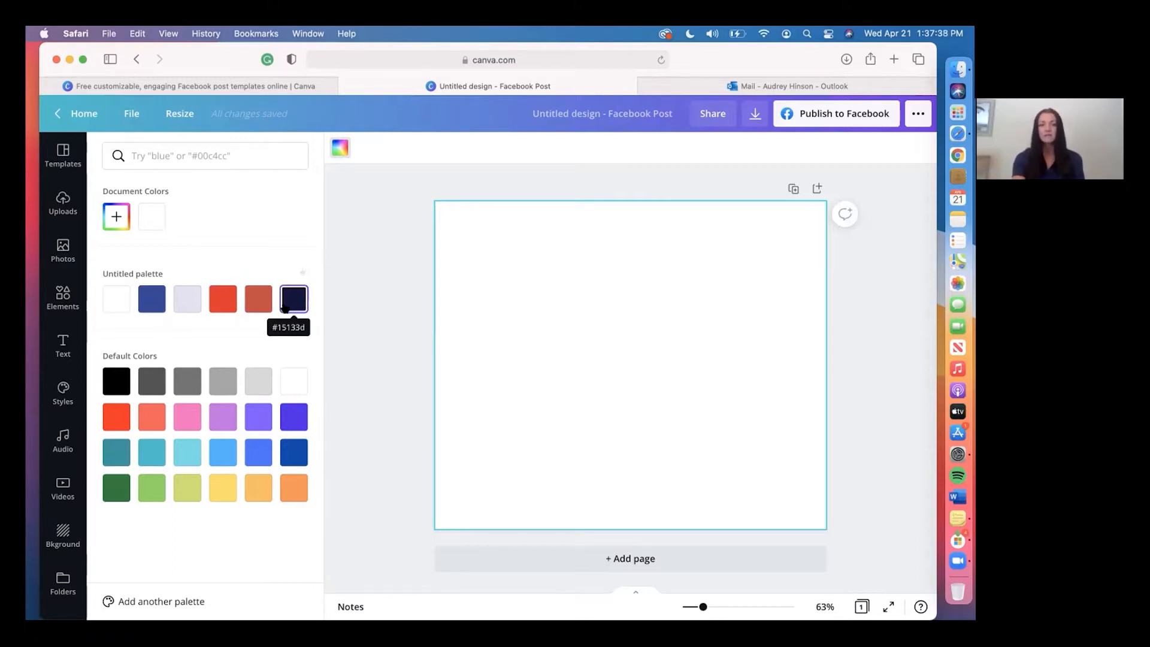
pyautogui.click(285, 305)
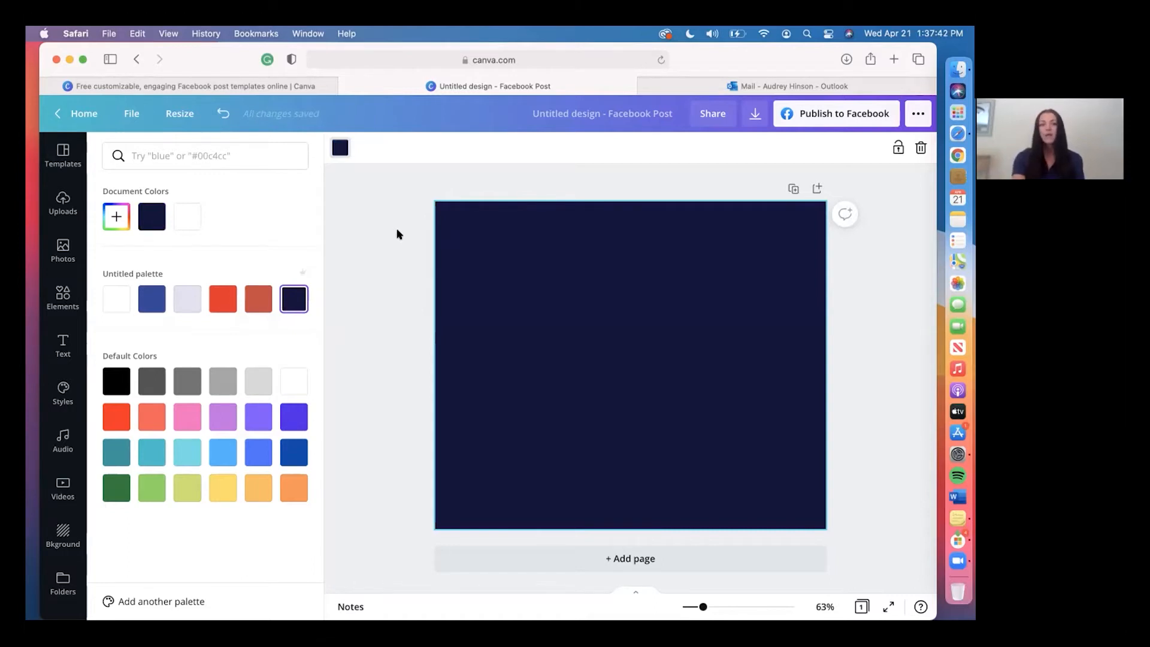
pyautogui.click(398, 234)
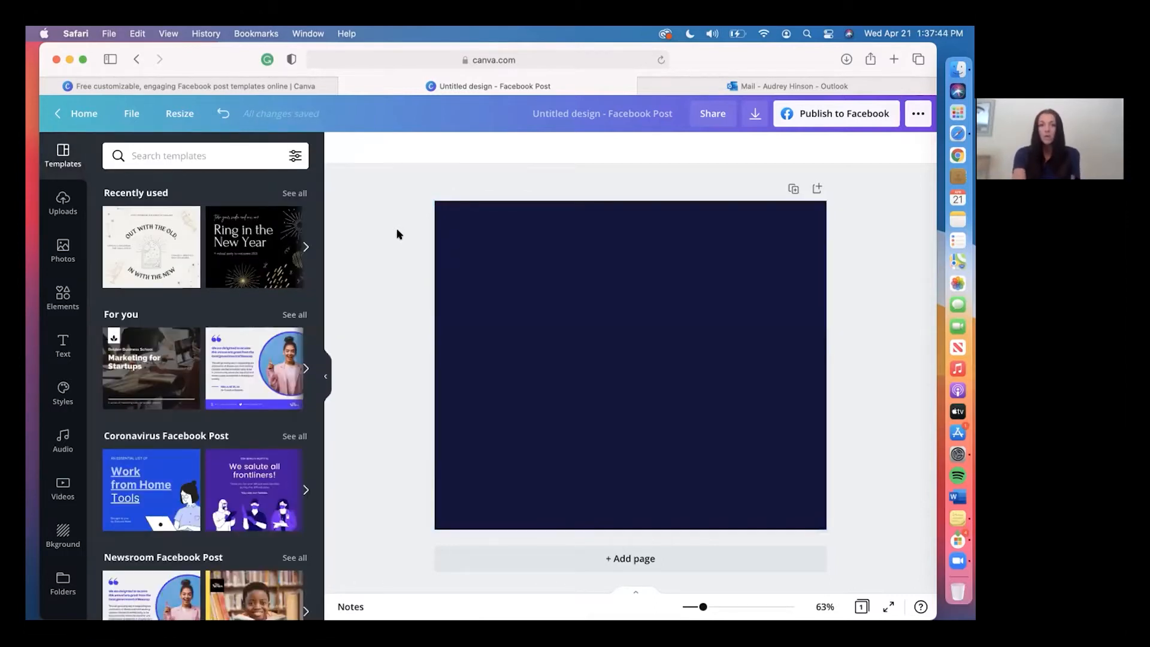
# - Add a heading to the page that reads "Community Strong. All Day Long."
pyautogui.click(66, 333)
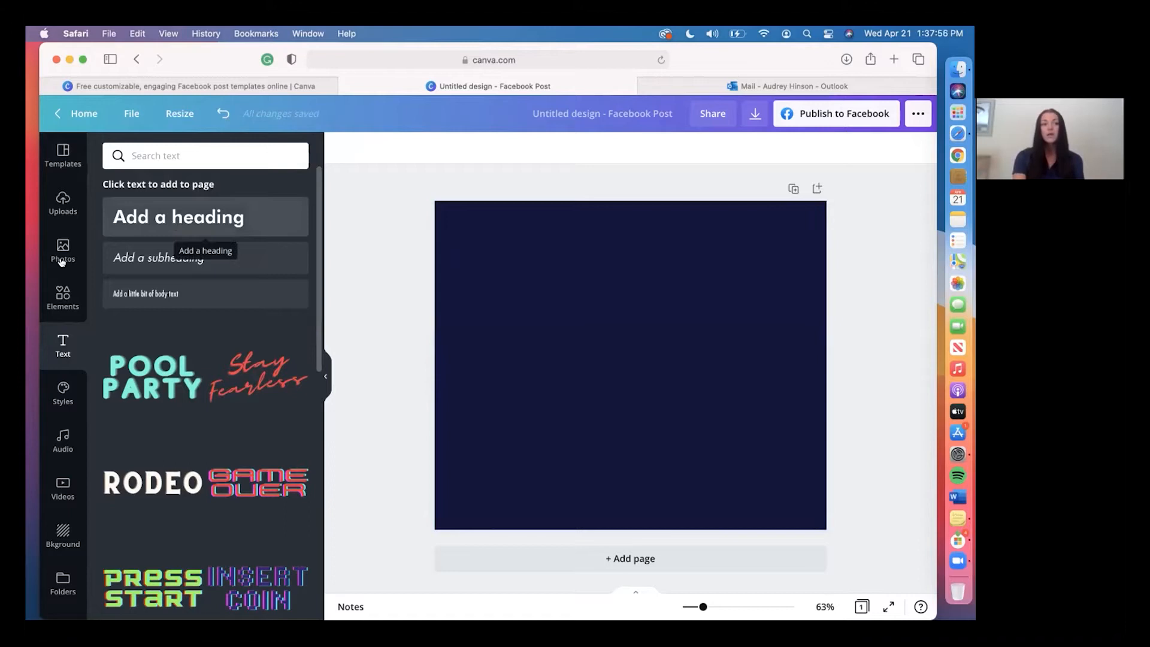
pyautogui.click(177, 210)
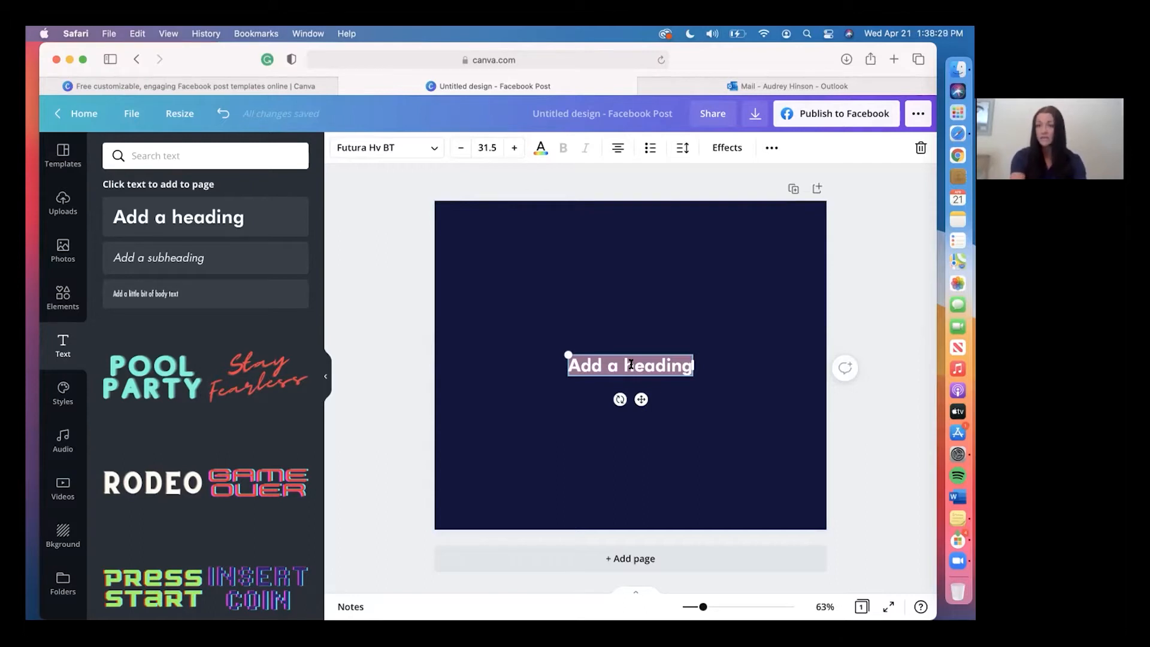
pyautogui.write('Community')
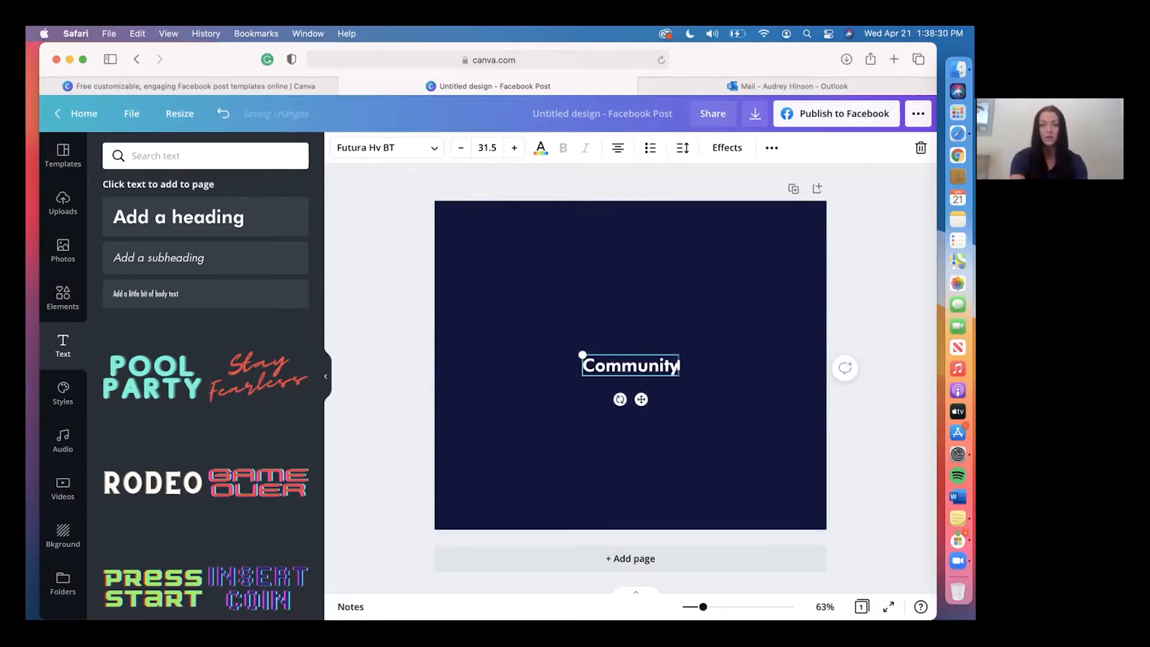
pyautogui.write(' Strong. All D')
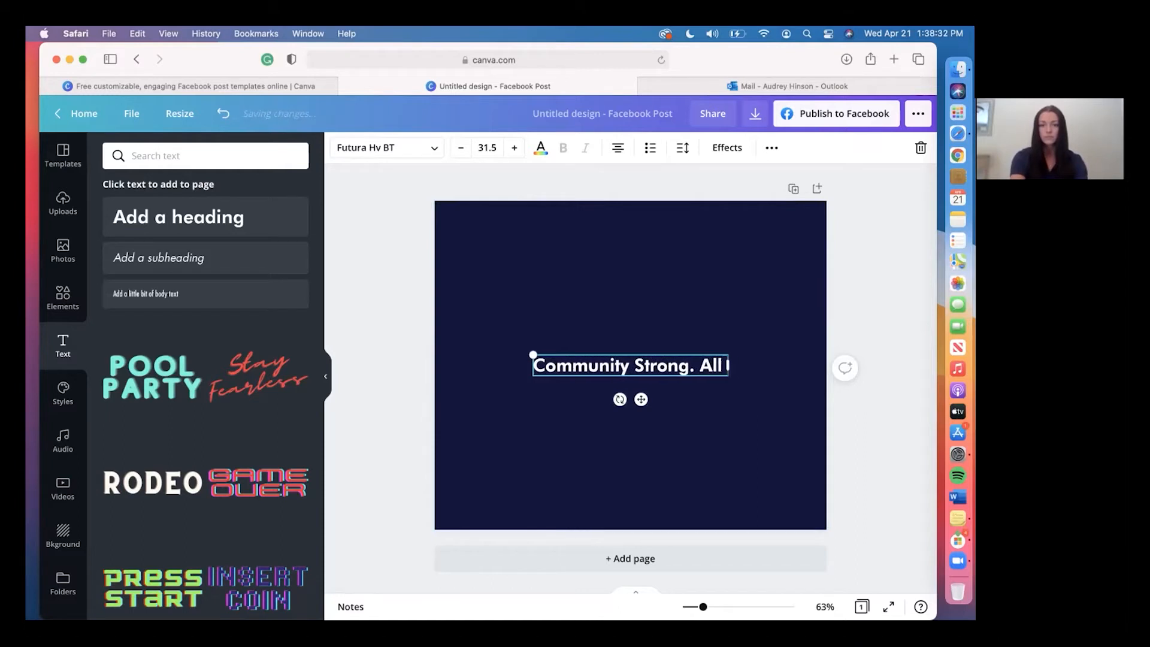
pyautogui.write('ay Long.')
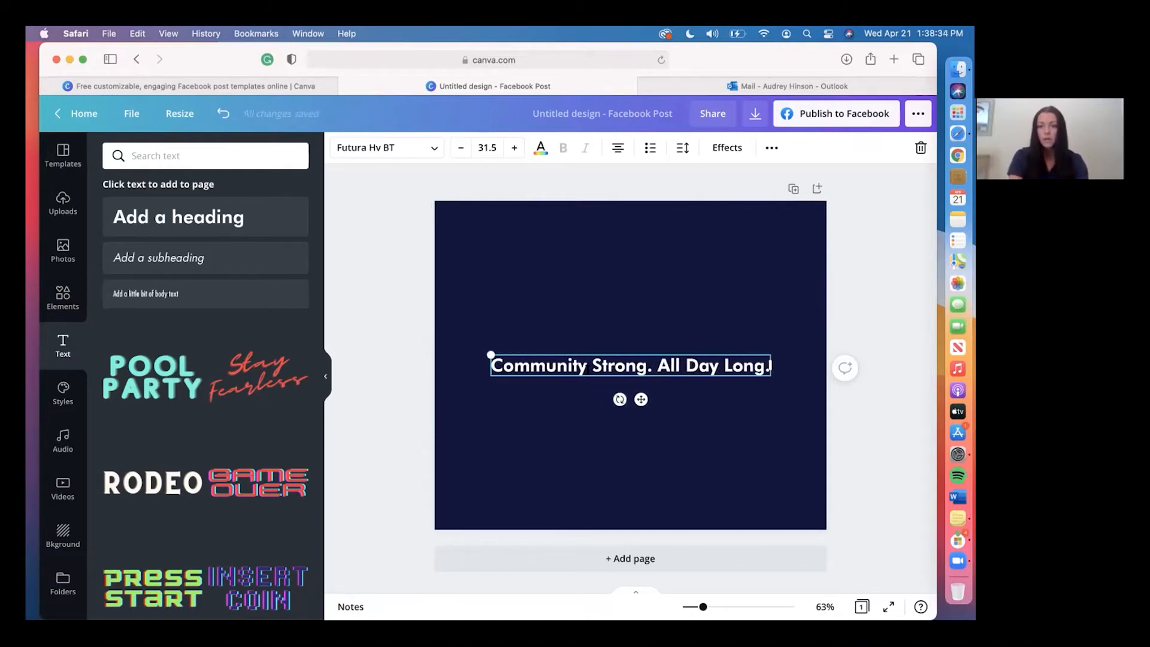
# - Convert the whole "Community Strong. All Day Long." heading to uppercase
pyautogui.moveTo(492, 365); pyautogui.dragTo(649, 367)
pyautogui.tripleClick(598, 366)
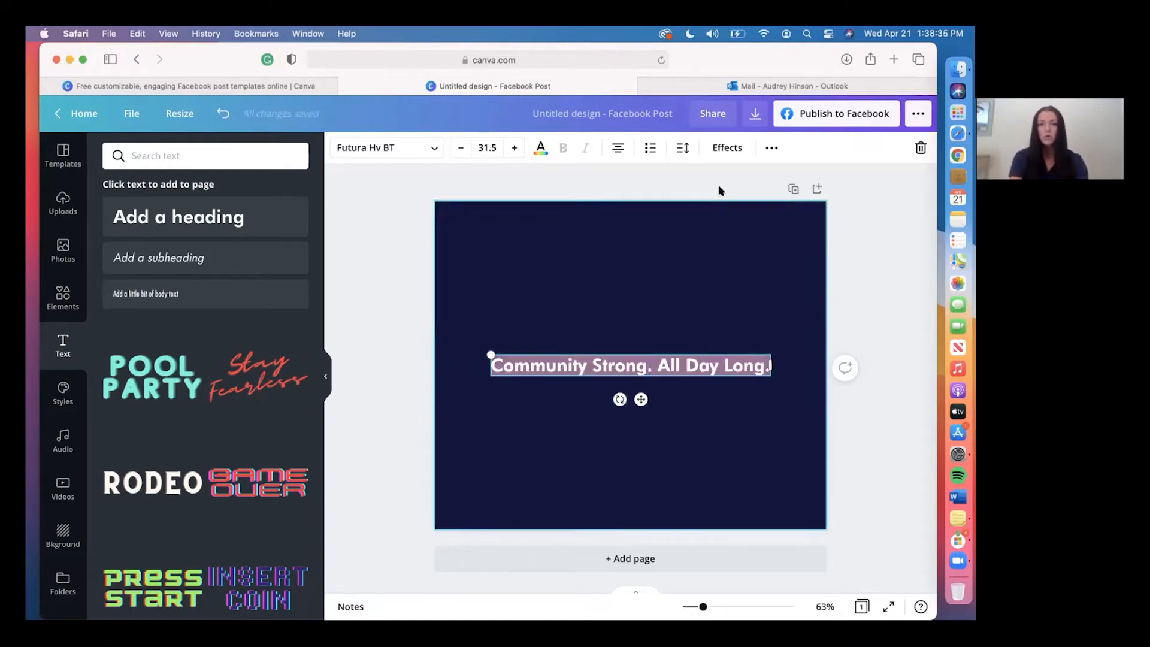
pyautogui.click(768, 149)
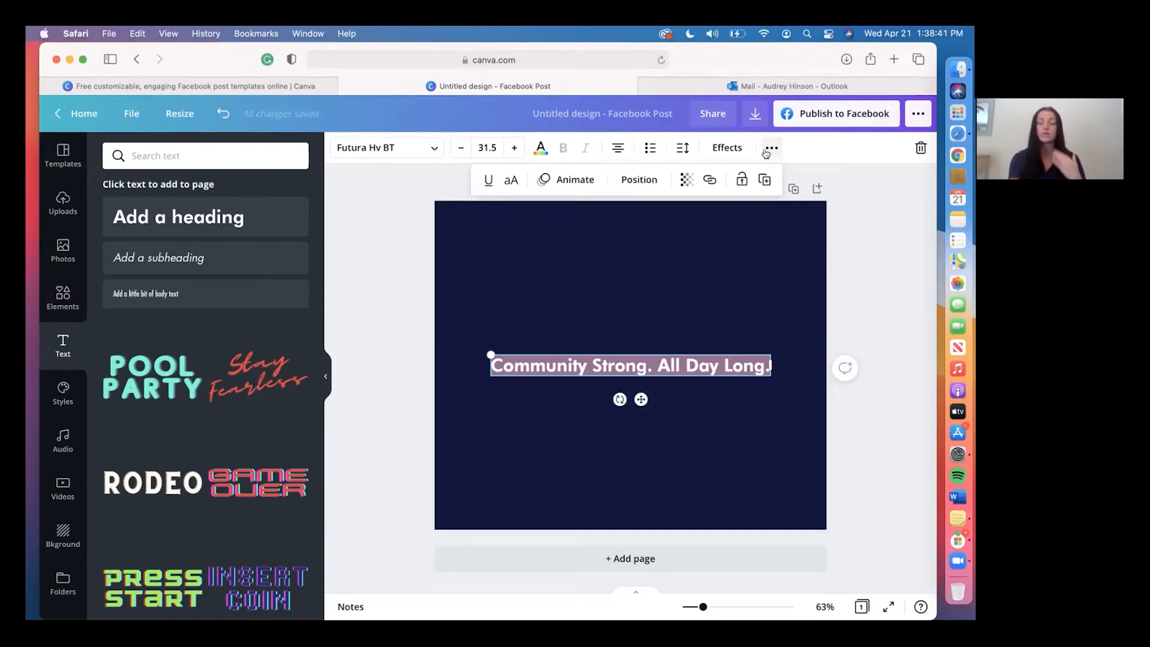
pyautogui.click(768, 150)
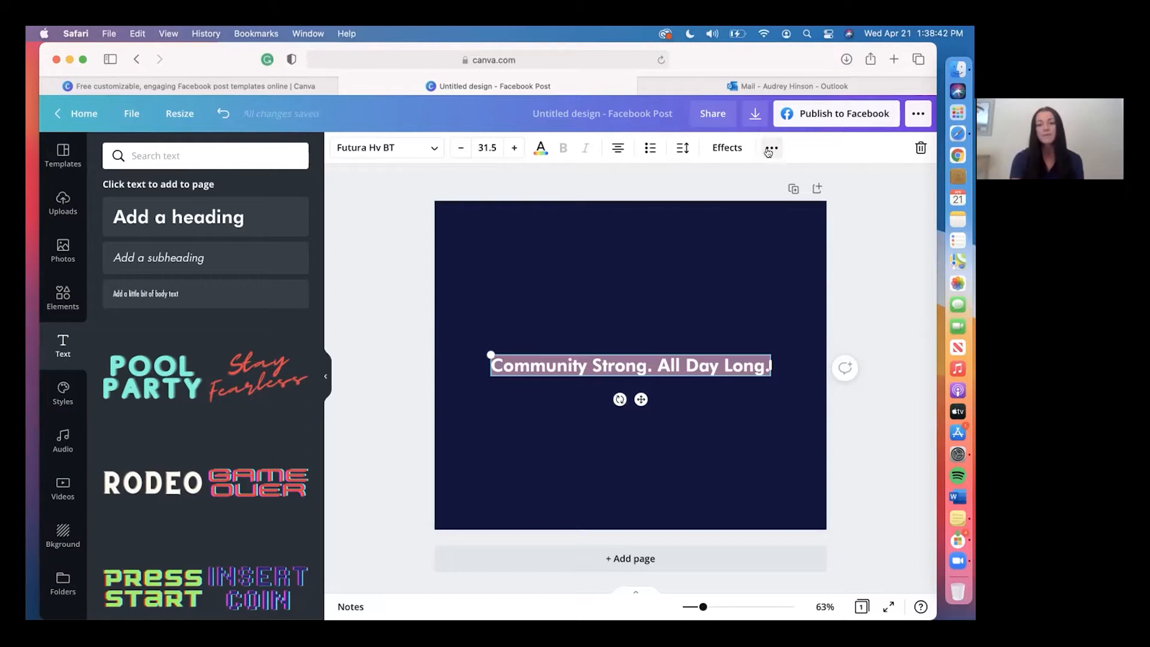
pyautogui.click(769, 149)
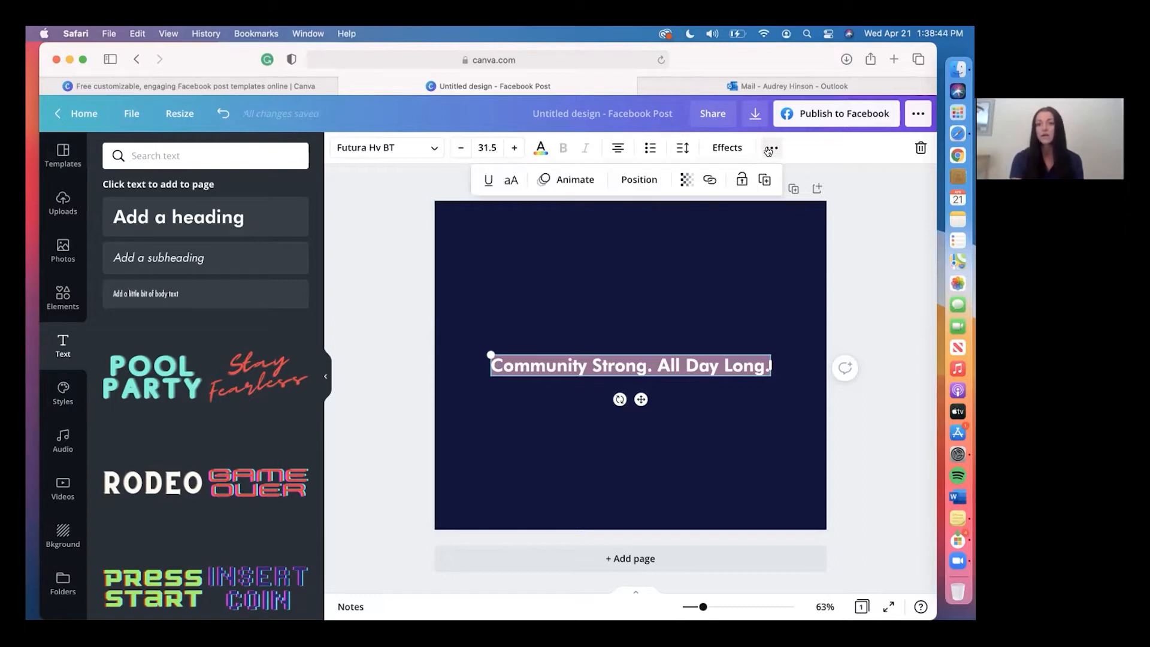
pyautogui.click(508, 181)
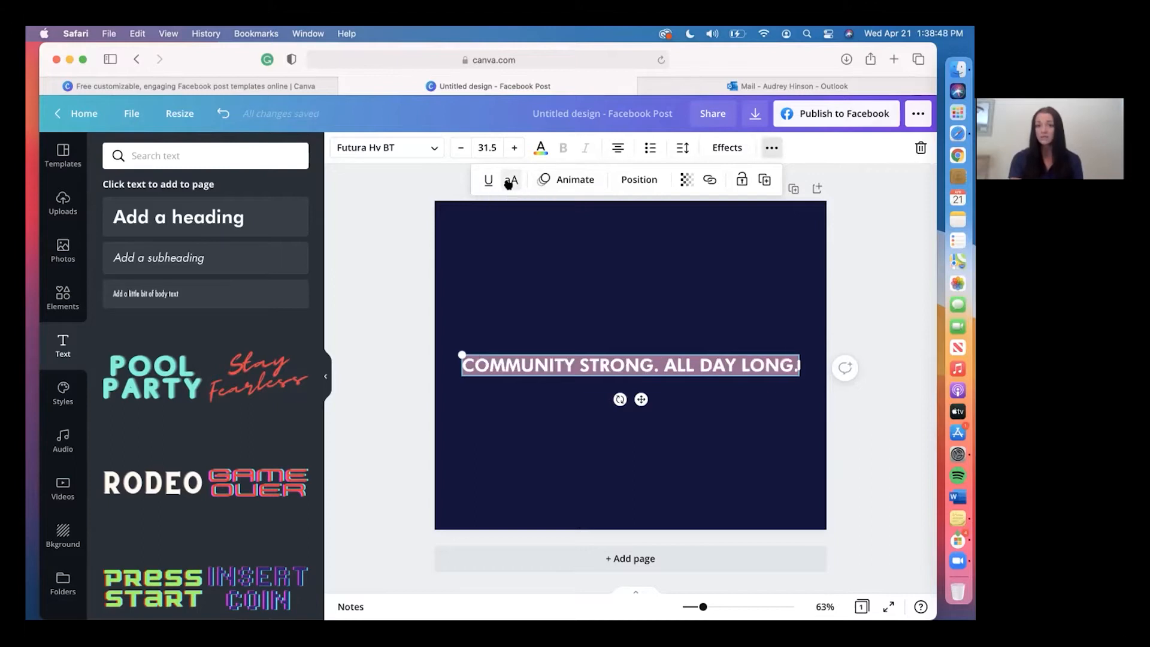
pyautogui.click(687, 432)
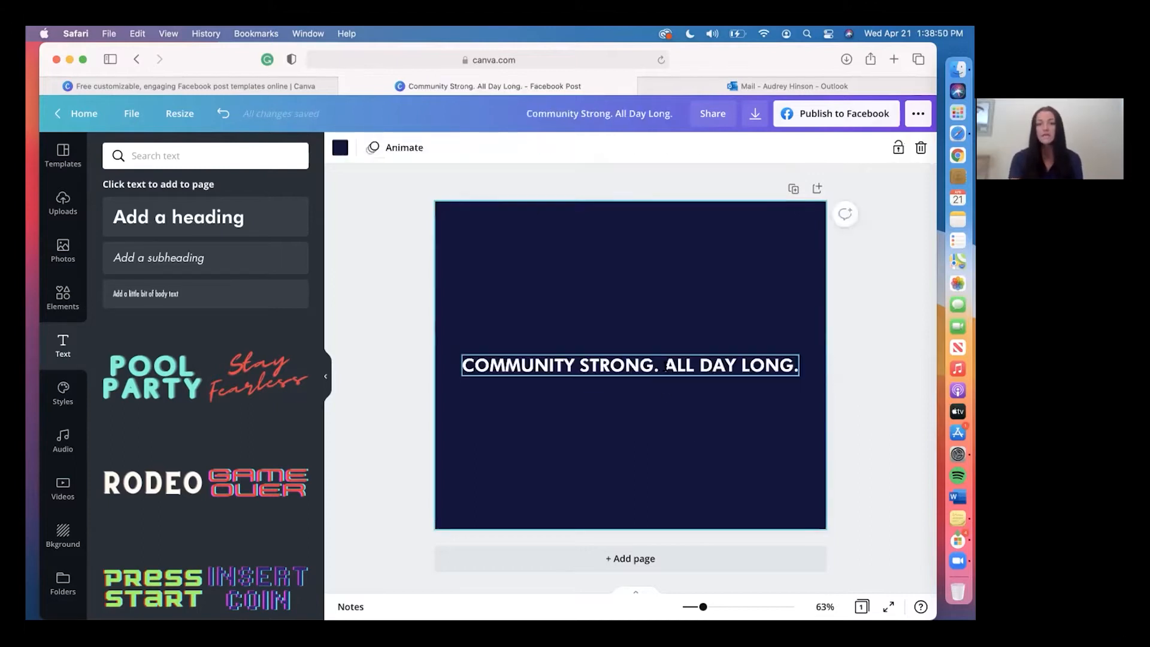
# - Move the heading up near the page's upper edge and add a subheading text box
pyautogui.click(665, 367)
pyautogui.moveTo(665, 363); pyautogui.dragTo(669, 244)
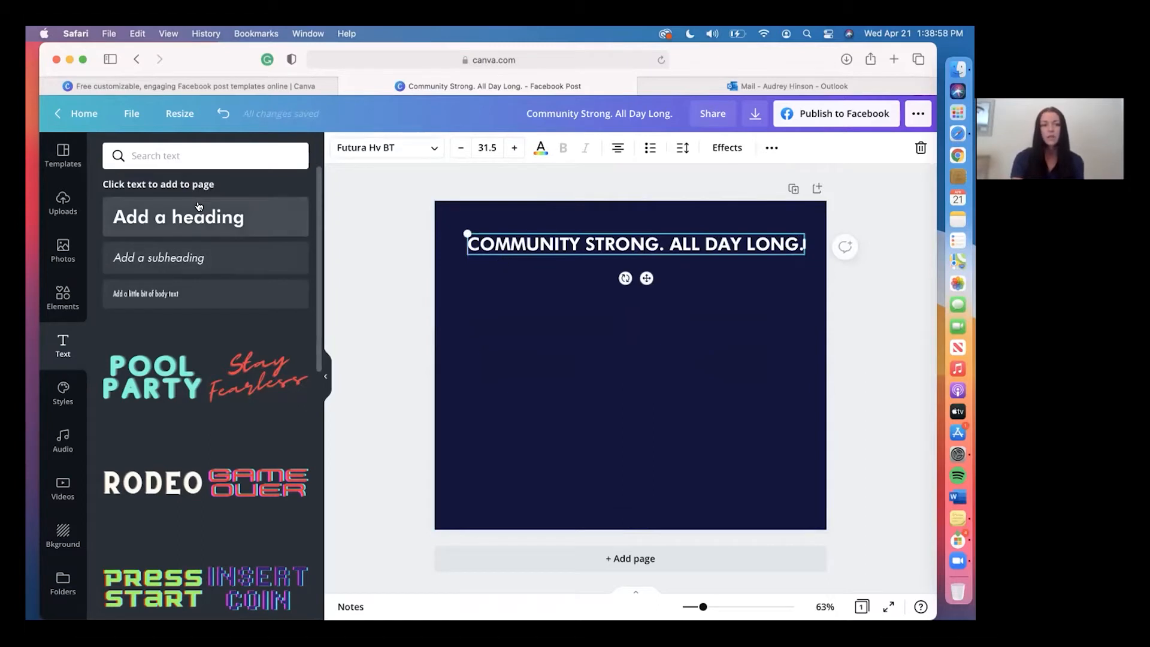
pyautogui.click(161, 258)
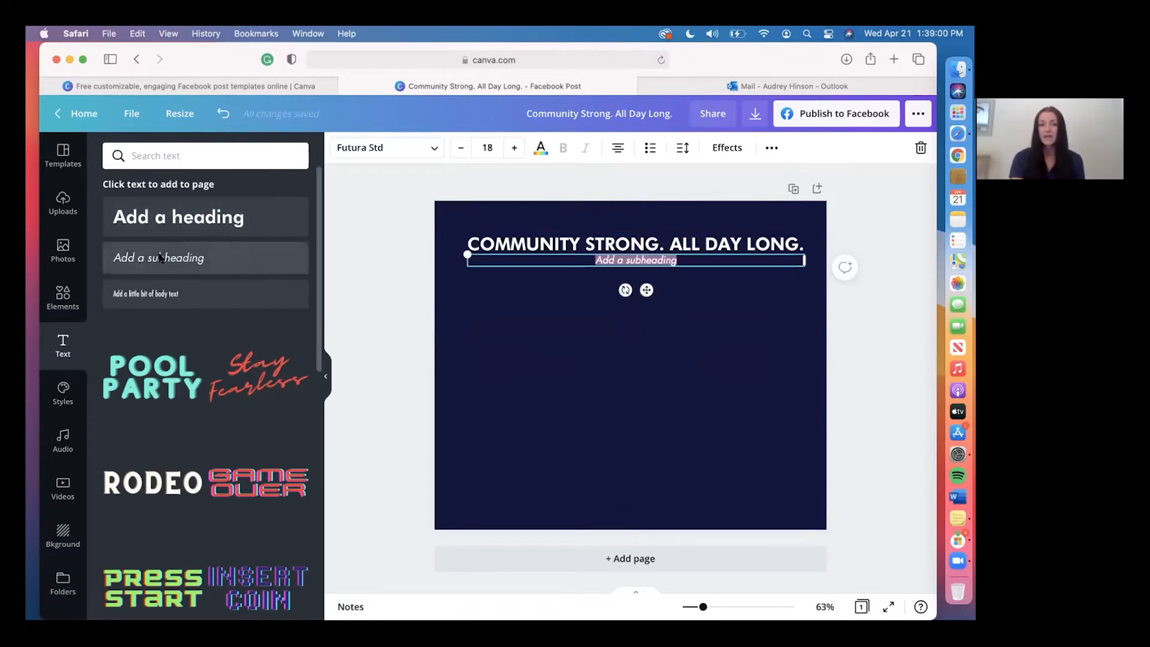
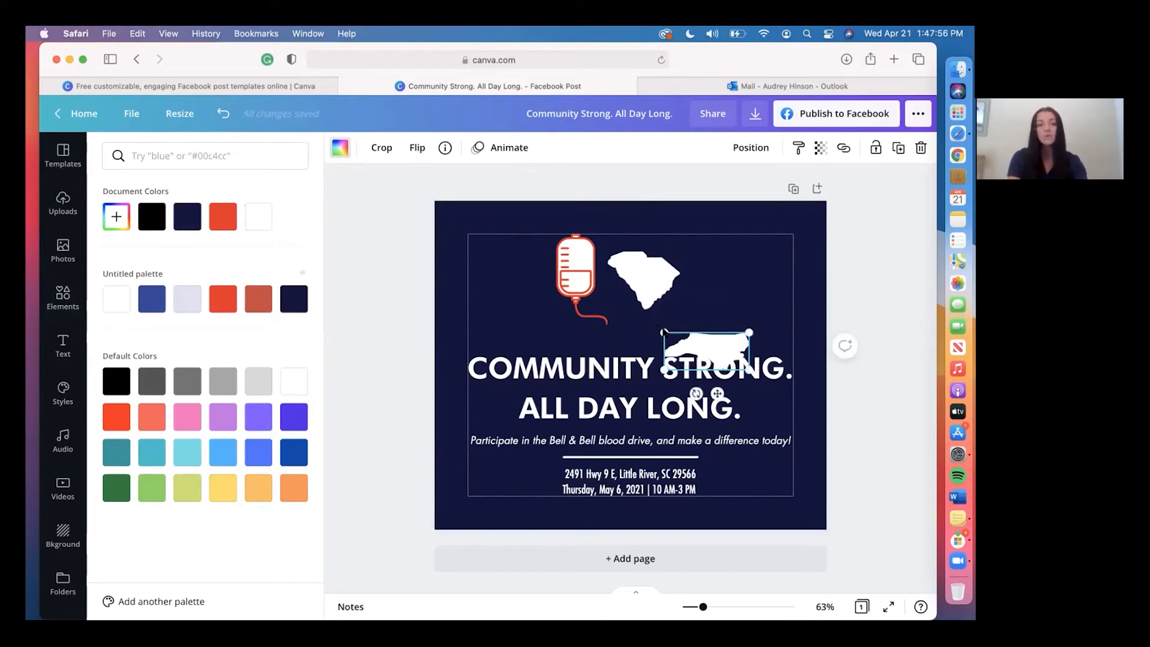
# - Move the South Carolina shape down to just above the heading and place the North Carolina shape directly above it
pyautogui.moveTo(632, 269); pyautogui.dragTo(632, 307)
pyautogui.moveTo(728, 345); pyautogui.dragTo(689, 270)
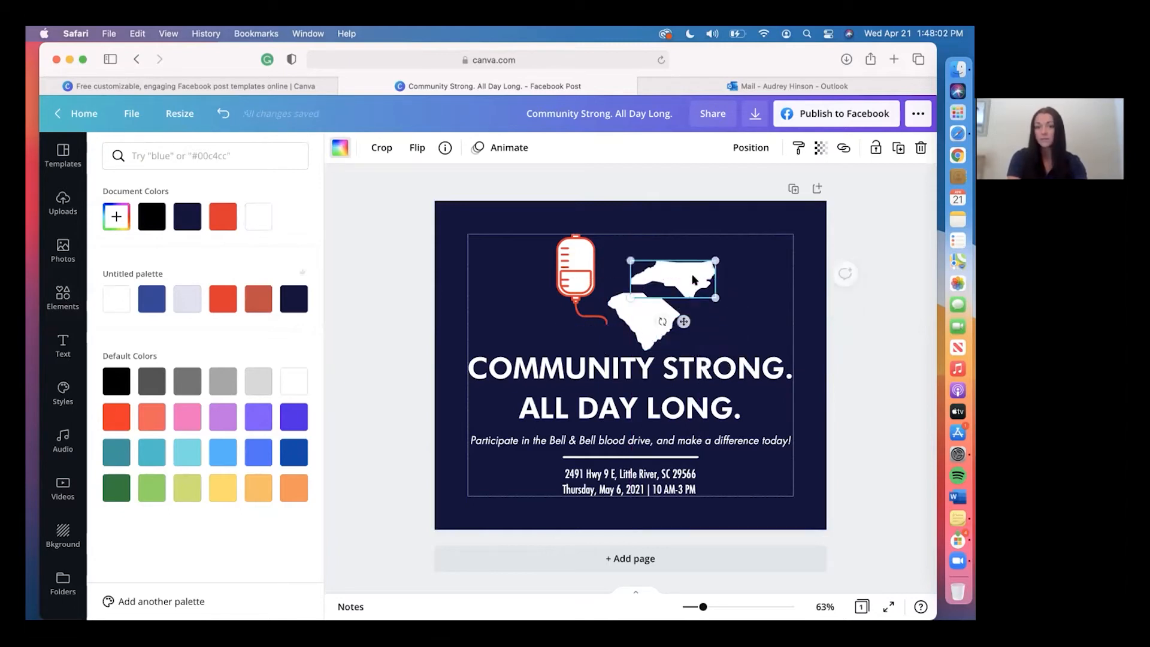
pyautogui.click(738, 299)
# - Move the blood bag graphic so its tube meets North Carolina's western end, and bring the bag forward in the layering
pyautogui.moveTo(584, 258); pyautogui.dragTo(625, 210)
pyautogui.click(744, 148)
pyautogui.click(622, 185)
pyautogui.click(483, 288)
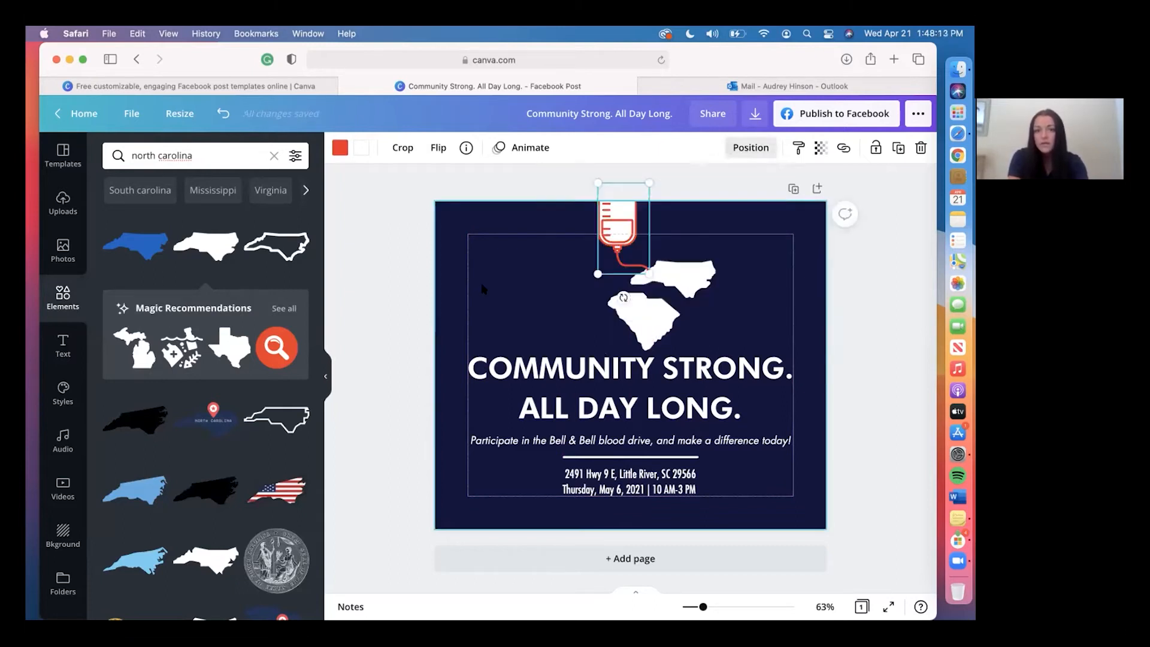
# - Nudge the South Carolina shape slightly to the right beneath North Carolina
pyautogui.click(615, 227)
pyautogui.moveTo(638, 309); pyautogui.dragTo(643, 307)
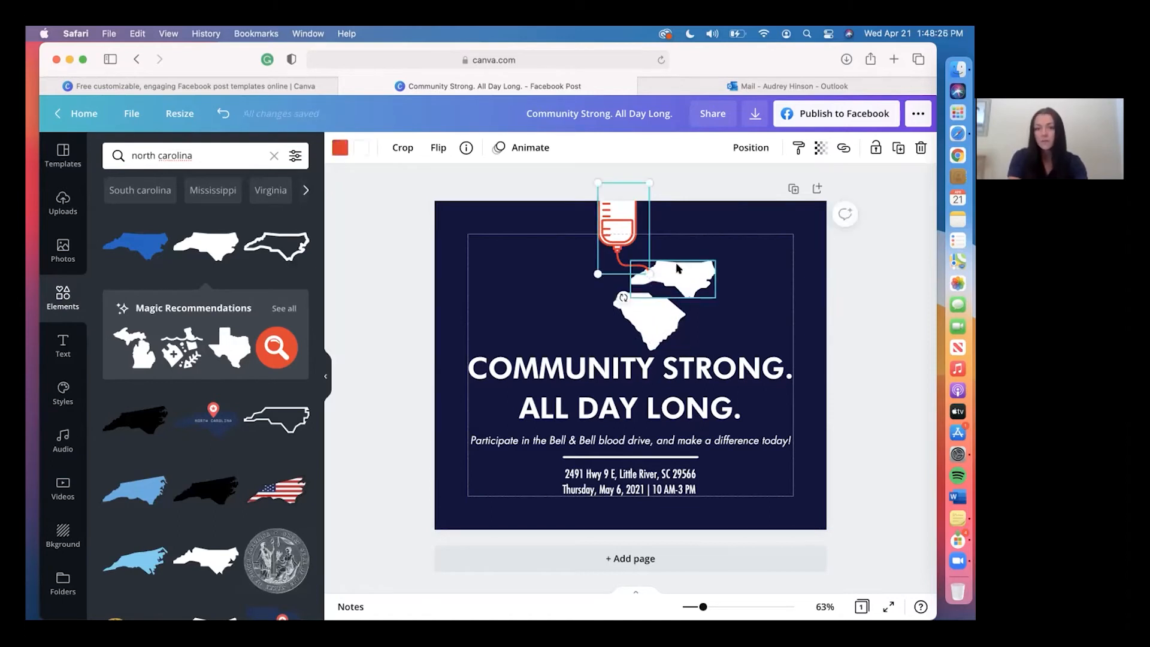
pyautogui.click(612, 214)
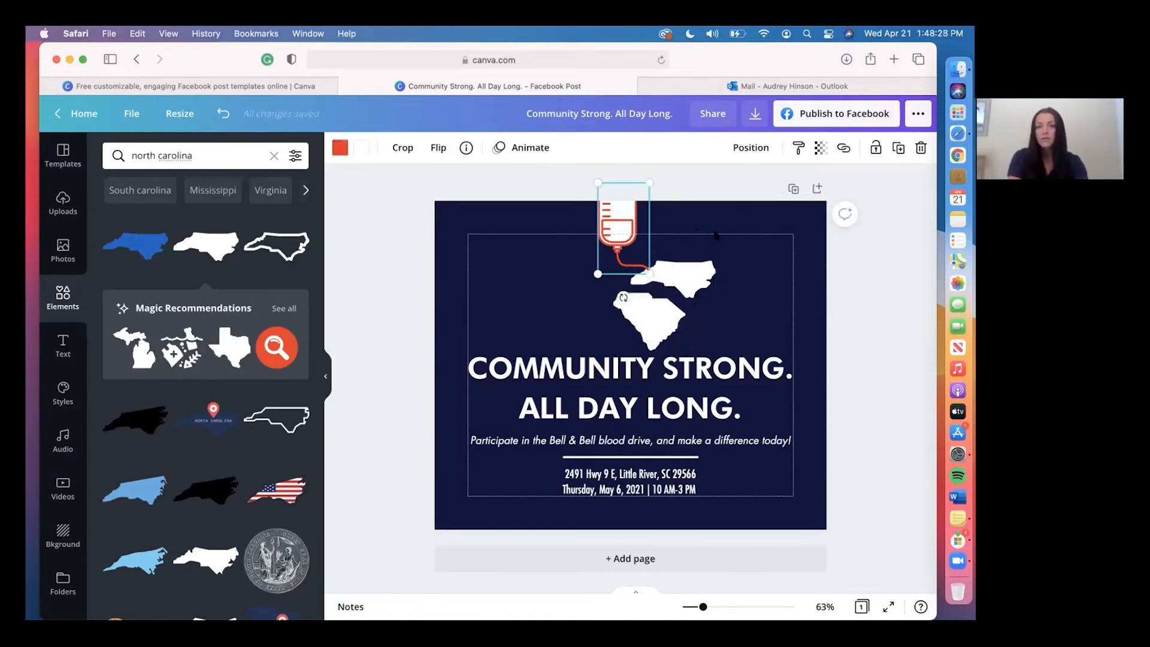
pyautogui.click(736, 239)
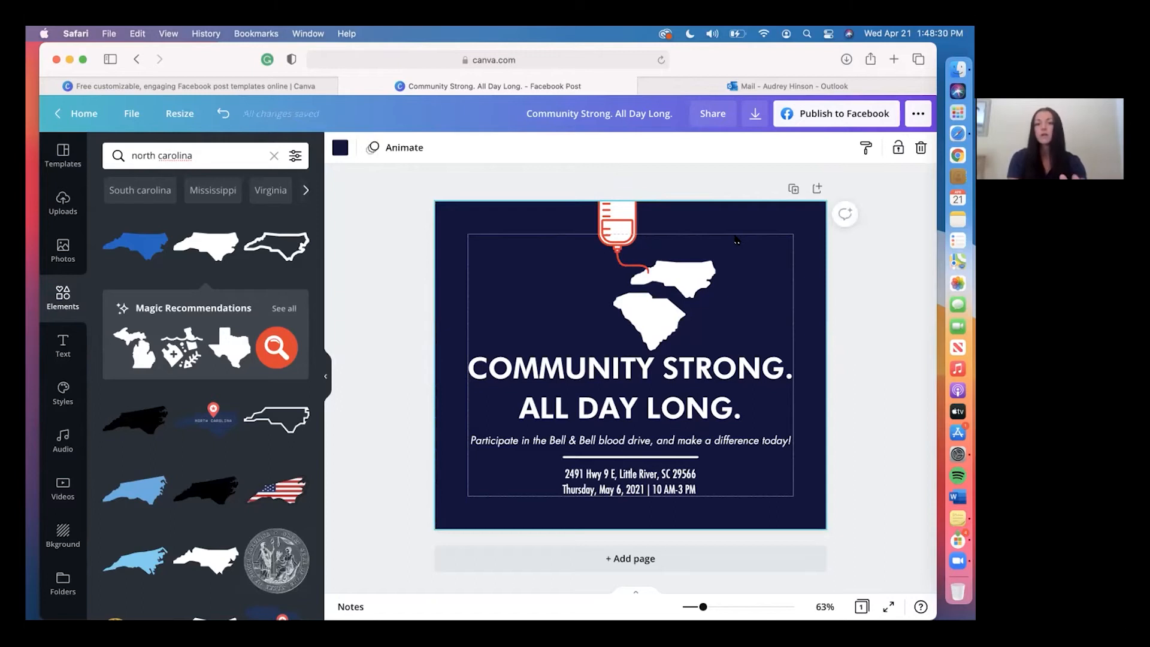
# - Scale the blood bag and both state shapes down together so they fit between the upper margin and the heading
pyautogui.click(623, 214)
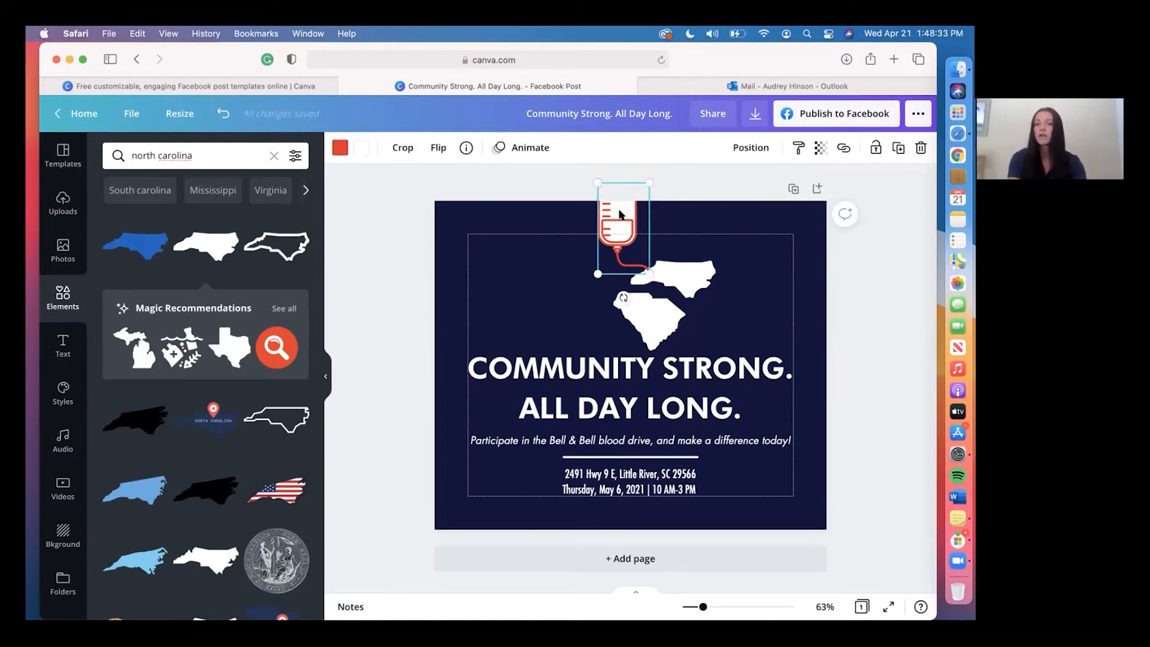
pyautogui.keyDown('shift'); pyautogui.click(683, 270); pyautogui.keyUp('shift')
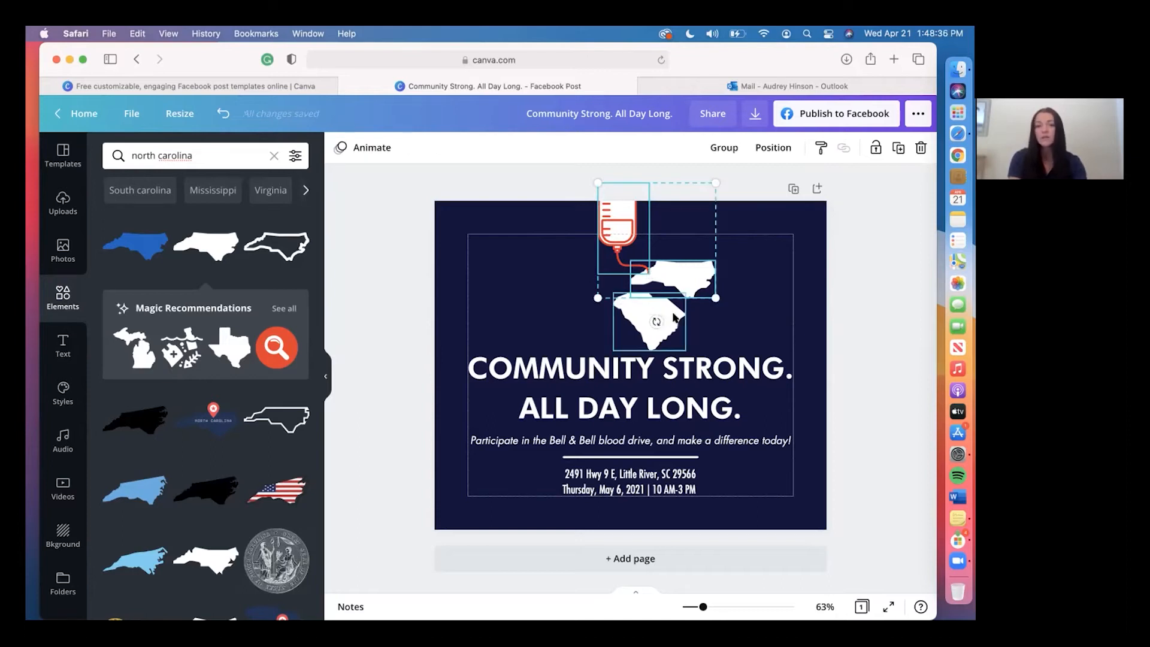
pyautogui.keyDown('shift'); pyautogui.click(675, 311); pyautogui.keyUp('shift')
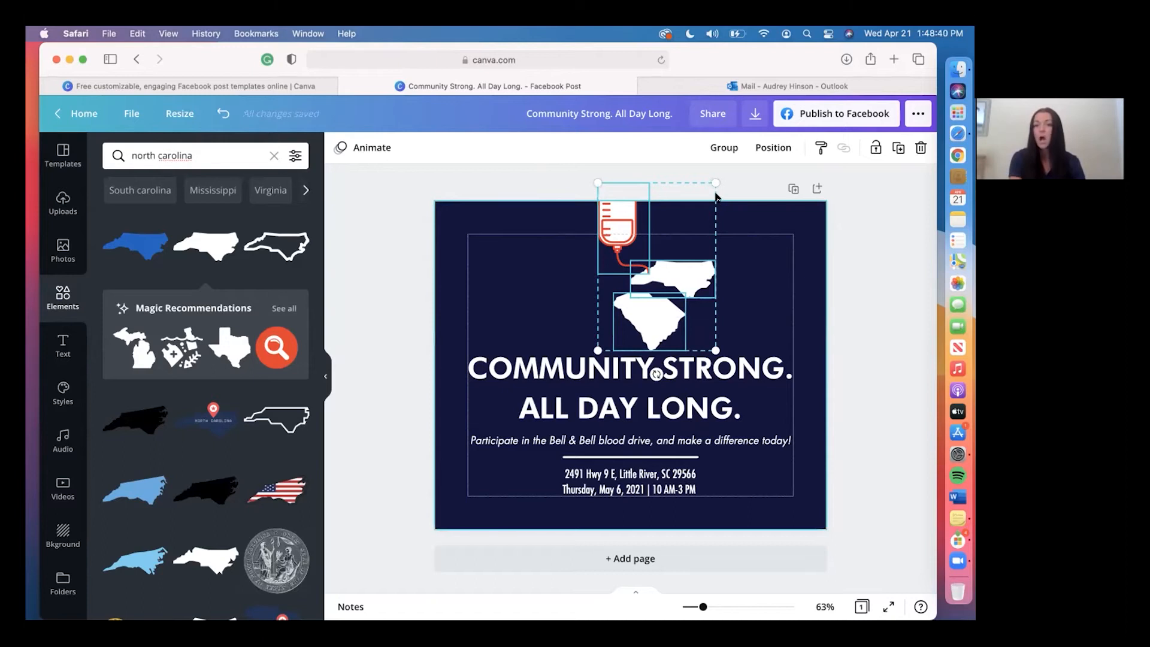
pyautogui.moveTo(712, 184); pyautogui.dragTo(680, 233)
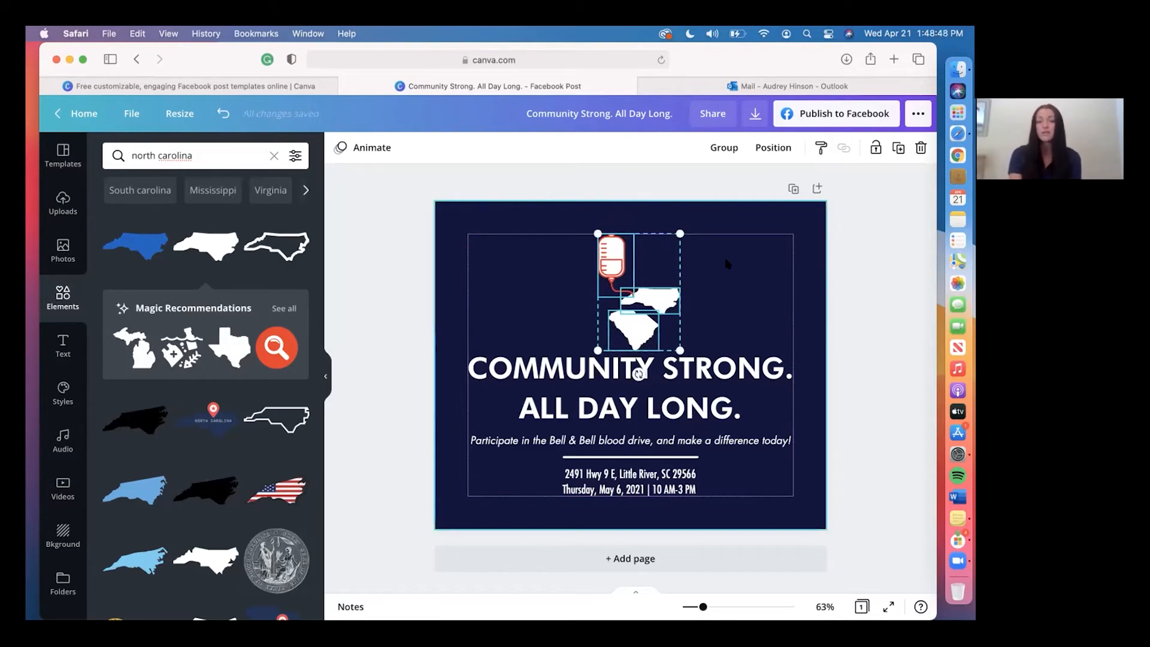
# - Shift the blood bag and both state shapes together slightly left, to the page's horizontal centre
pyautogui.click(726, 264)
pyautogui.moveTo(694, 331); pyautogui.dragTo(609, 250)
pyautogui.click(715, 281)
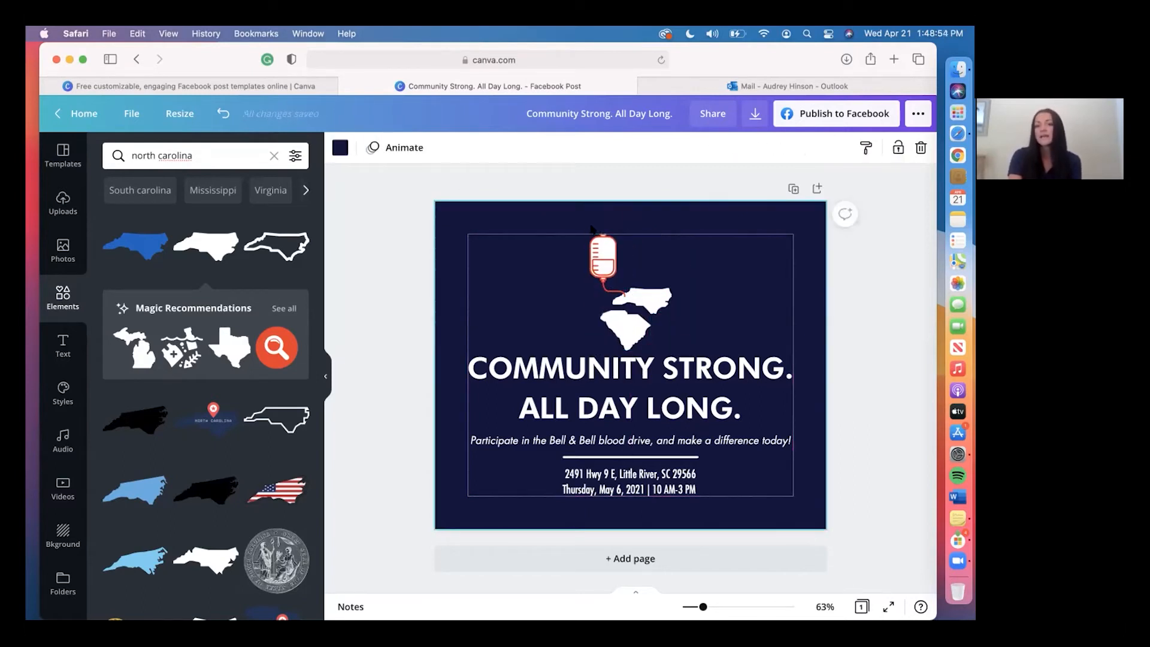
# - Group the blood bag with both state shapes and align the group to the page's horizontal centre
pyautogui.moveTo(650, 301); pyautogui.dragTo(650, 316)
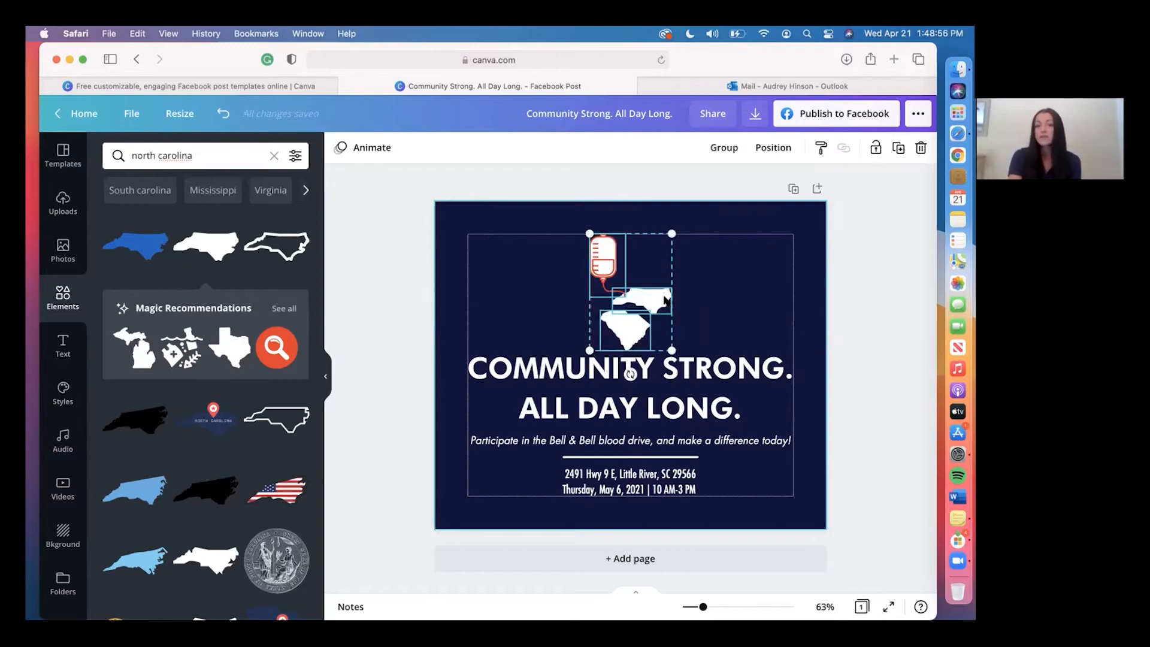
pyautogui.click(721, 151)
pyautogui.click(750, 148)
pyautogui.click(721, 268)
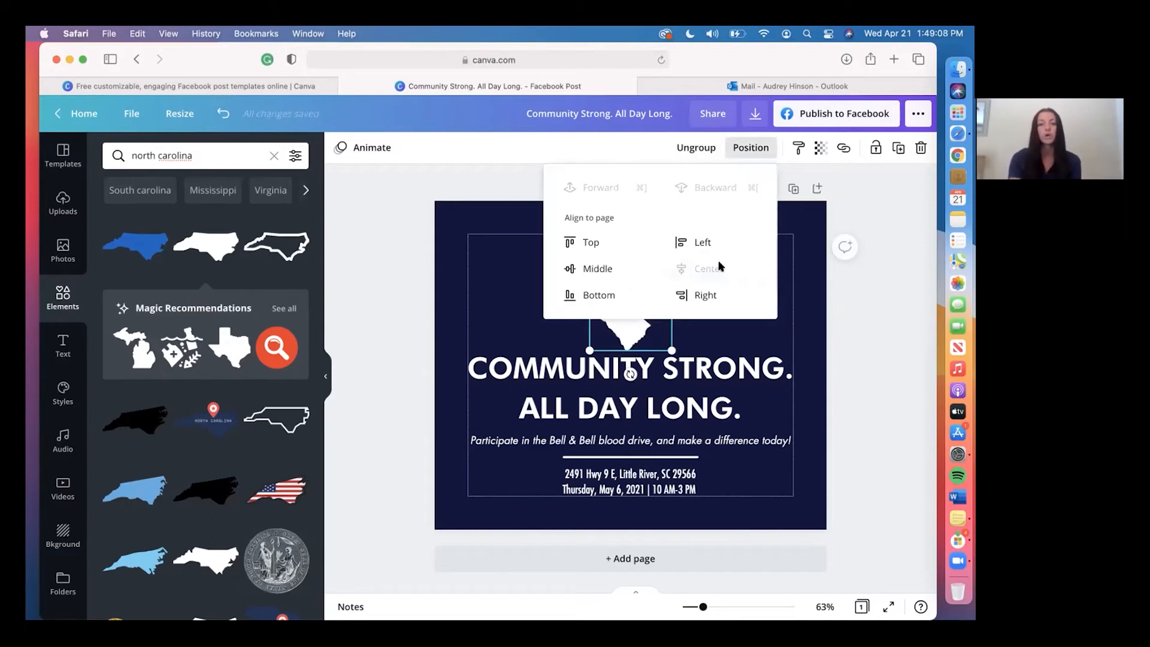
# - Try aligning the blood bag and state group to the page's middle and top, and move it back to the upper margin
pyautogui.click(607, 268)
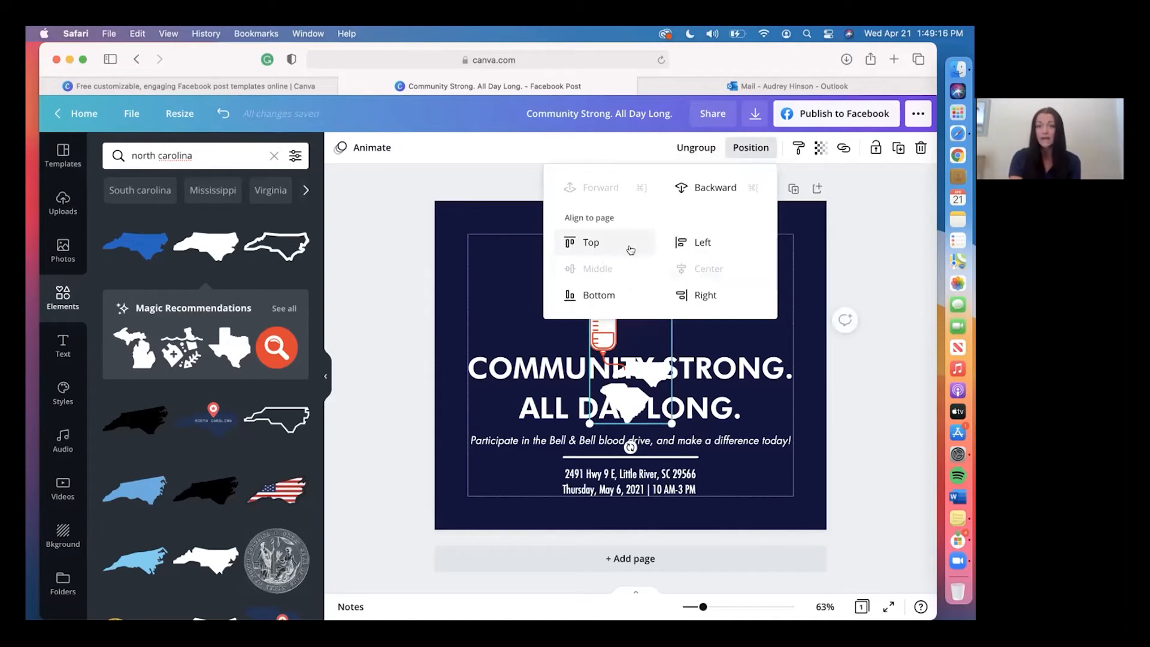
pyautogui.click(622, 243)
pyautogui.click(796, 282)
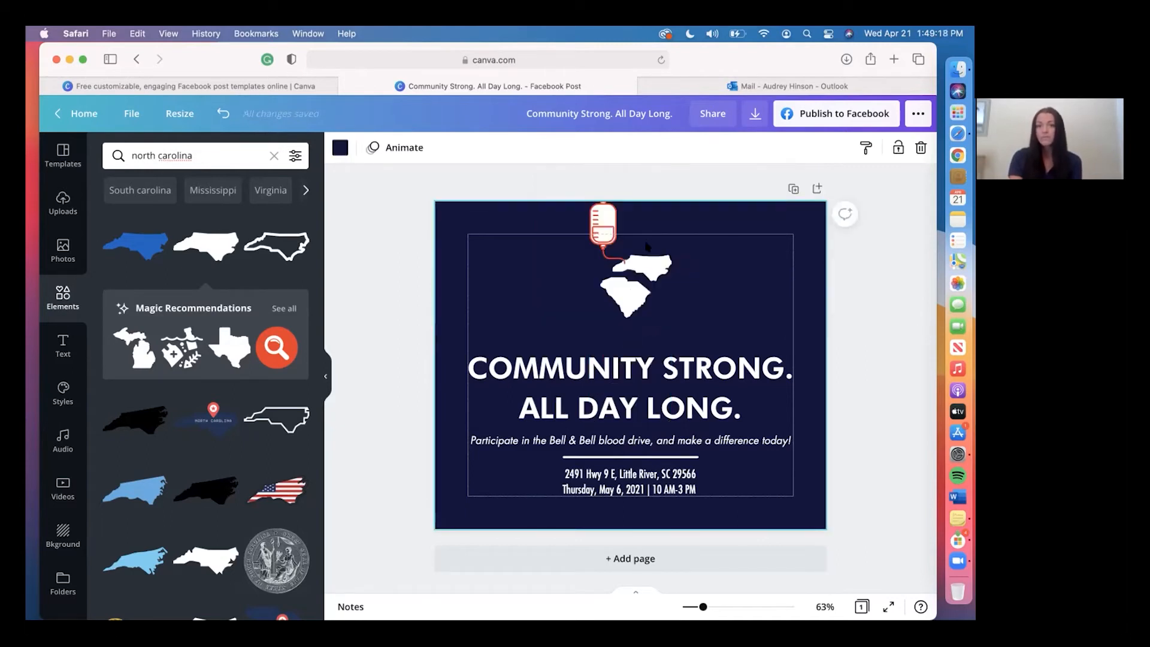
pyautogui.moveTo(641, 239); pyautogui.dragTo(639, 267)
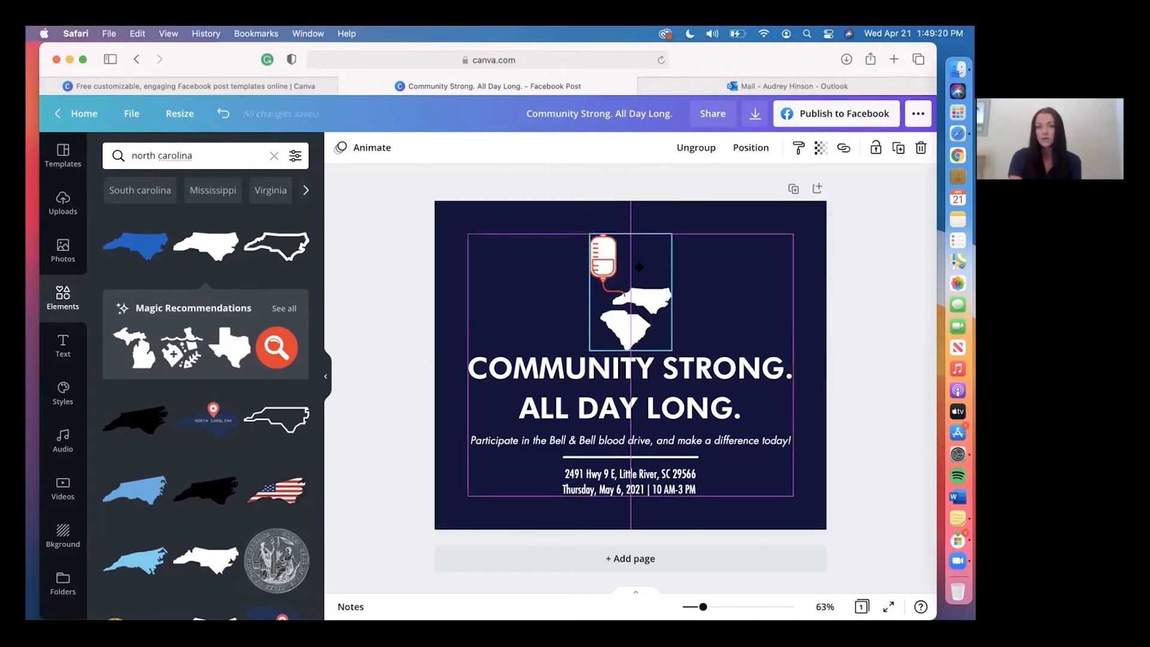
pyautogui.click(736, 252)
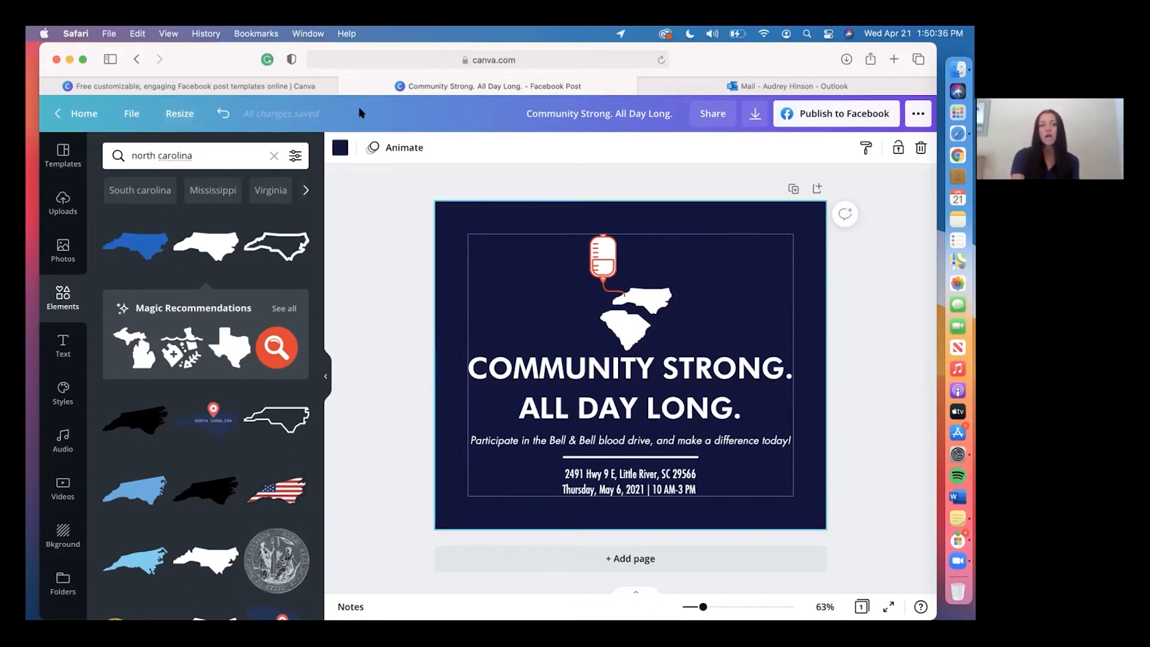
# - Create a resized copy of the Facebook post as an 8.5 × 11 in Flyer and allow its blocked pop-up to open
pyautogui.click(173, 115)
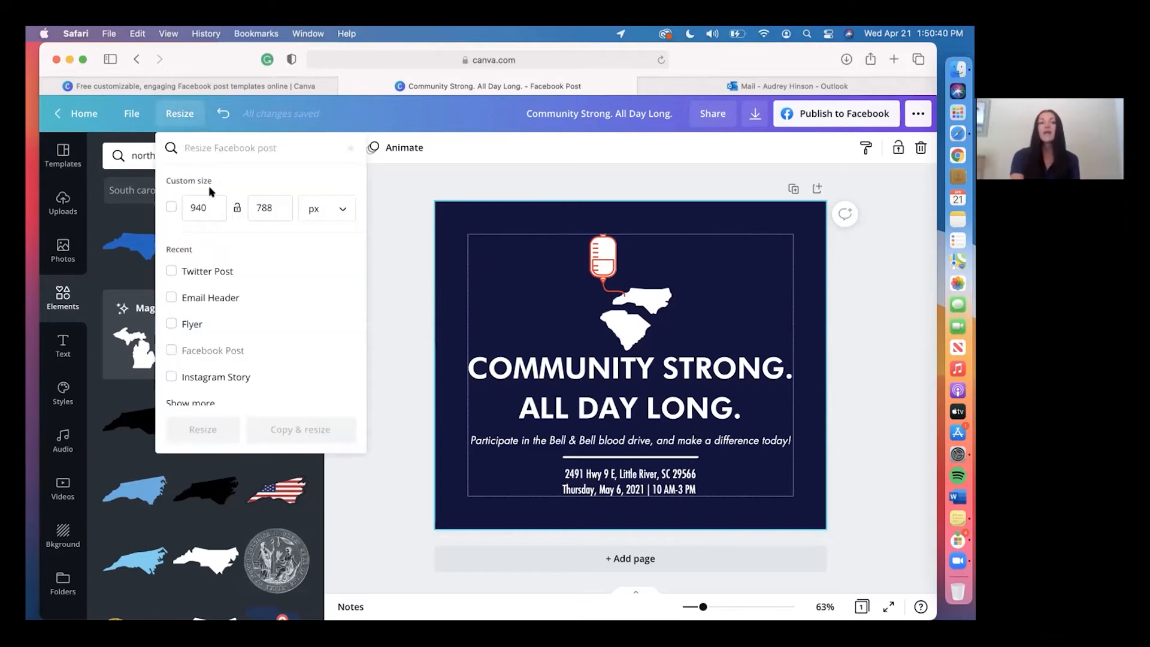
pyautogui.click(310, 209)
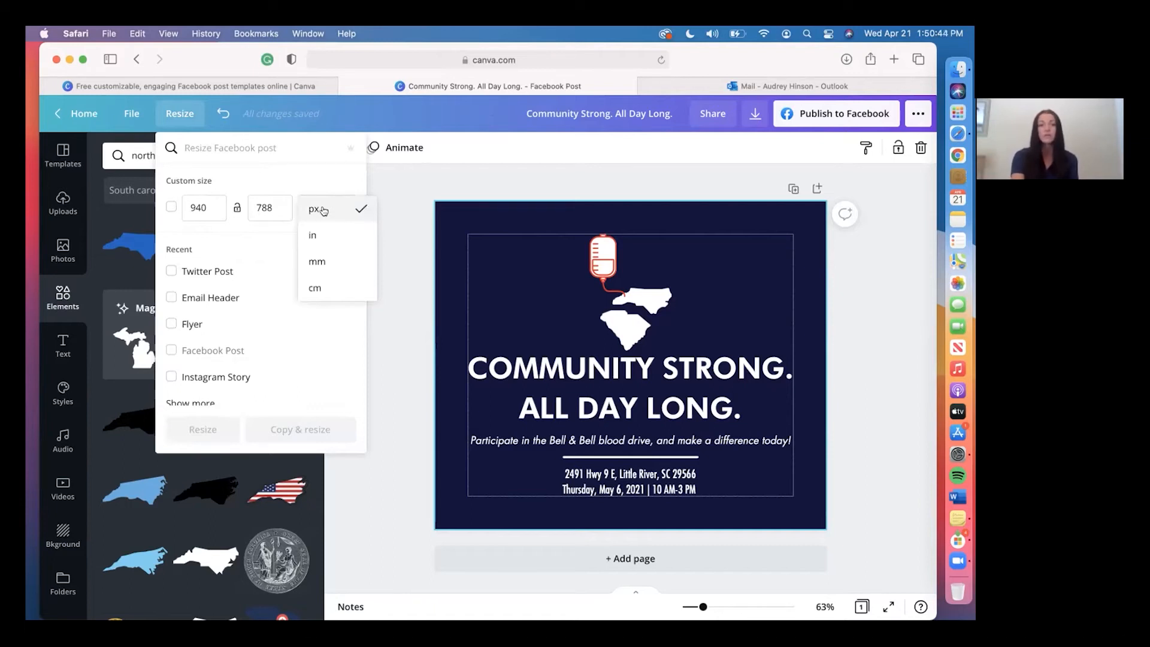
pyautogui.click(322, 211)
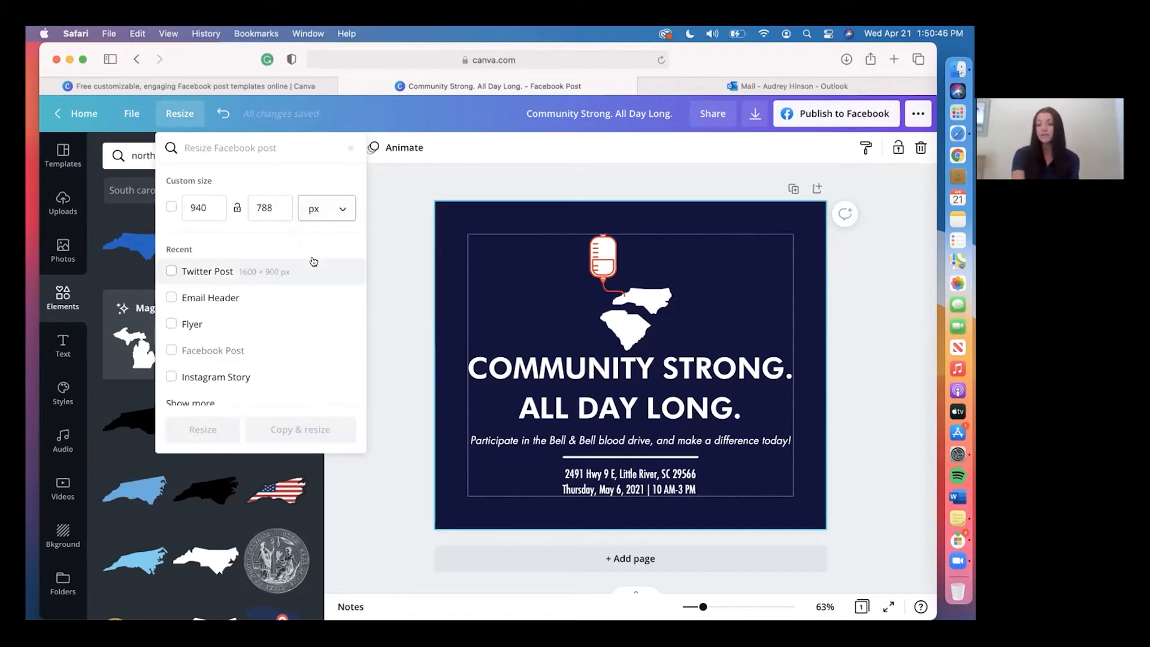
pyautogui.scroll(-2, 313, 261)
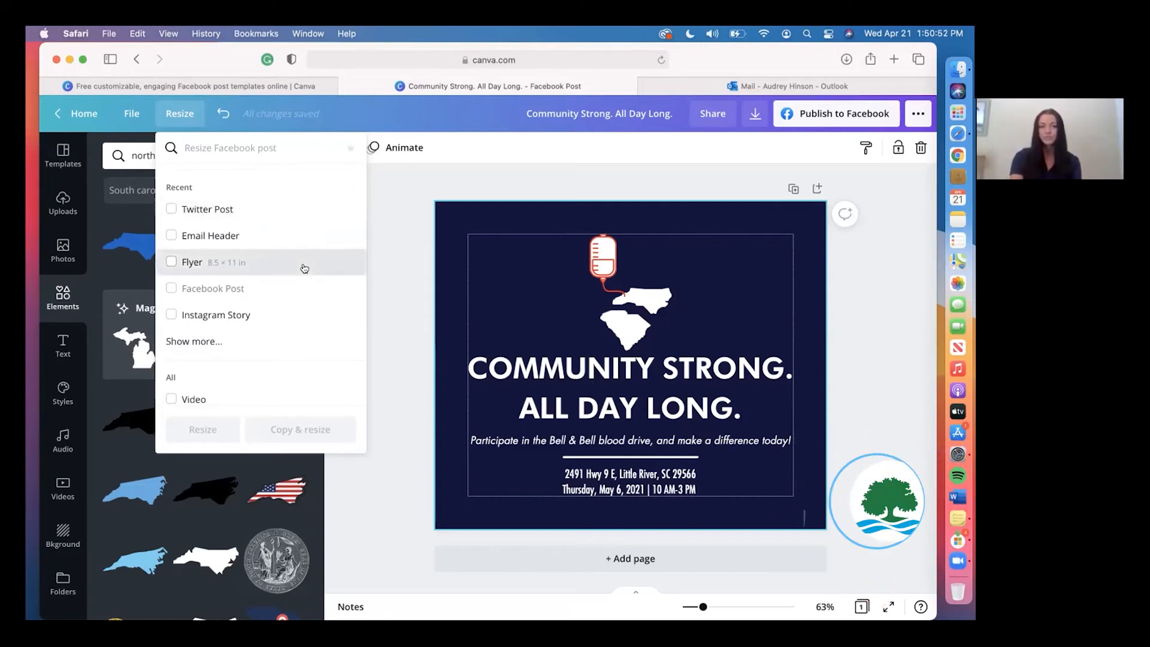
pyautogui.click(305, 268)
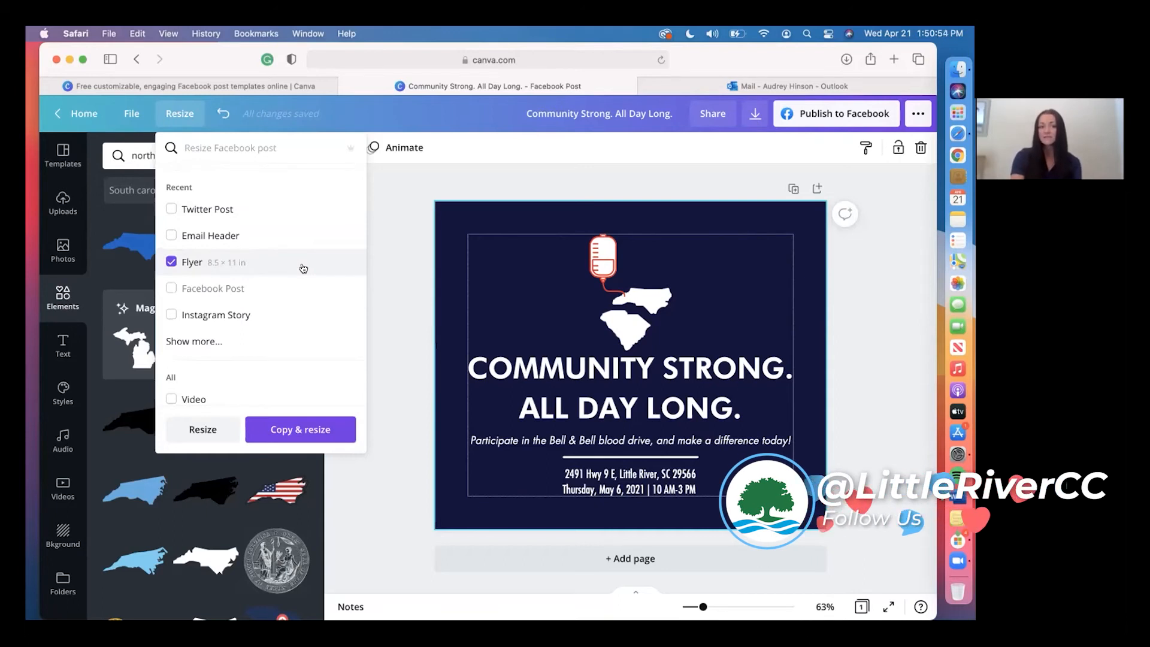
pyautogui.click(297, 430)
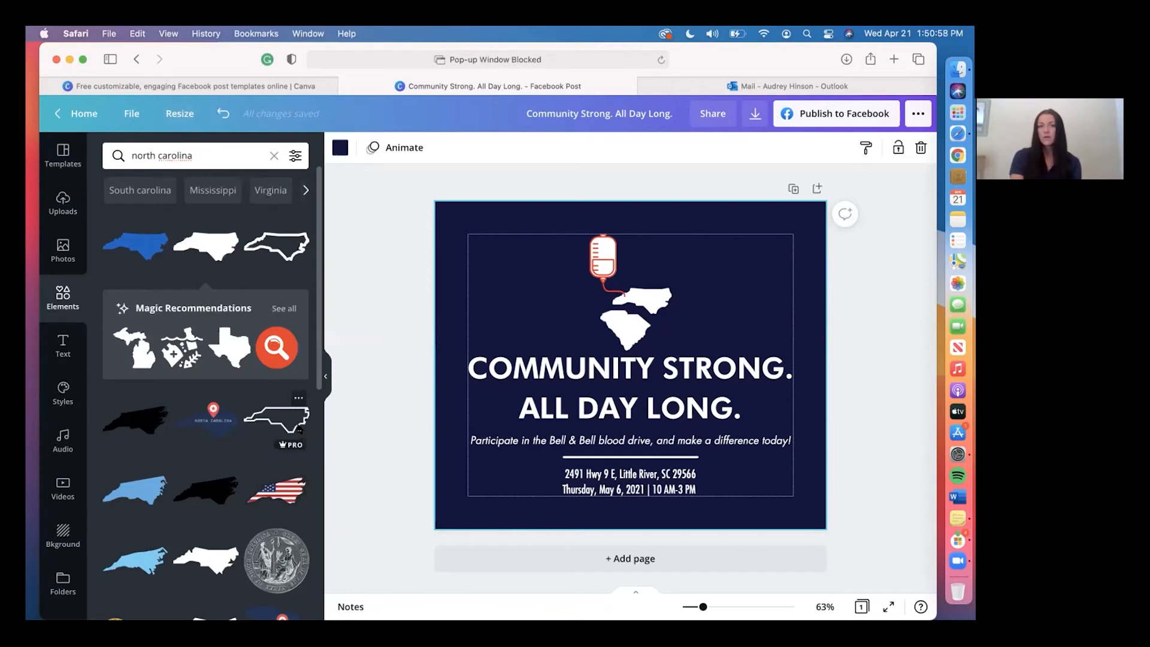
pyautogui.click(398, 449)
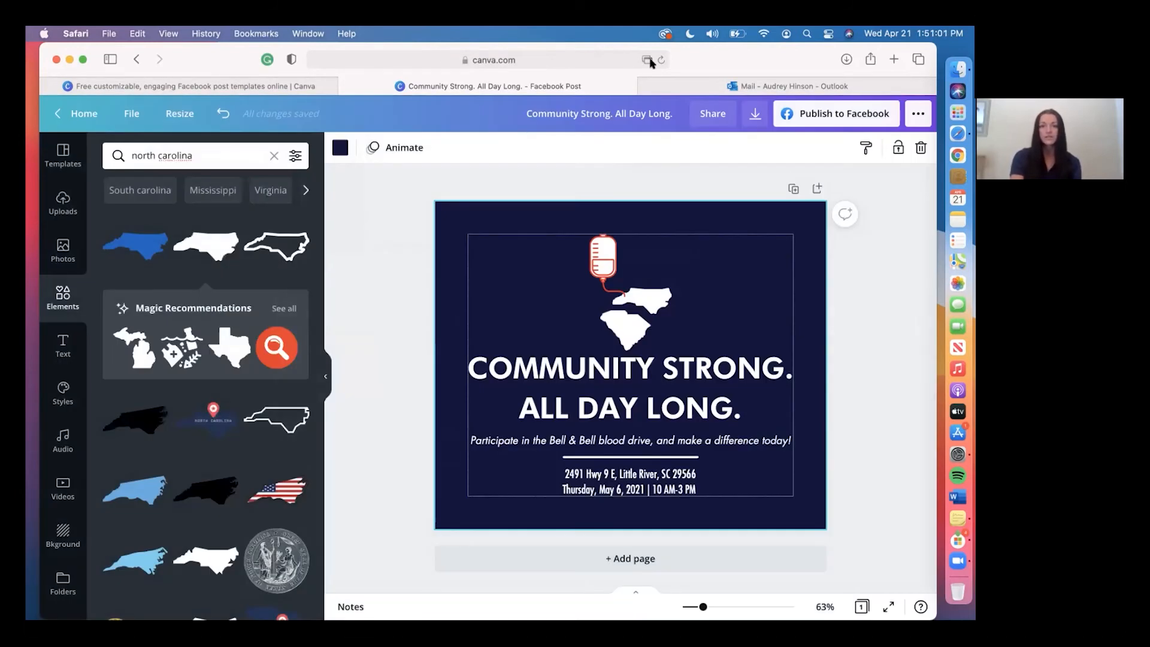
pyautogui.click(648, 60)
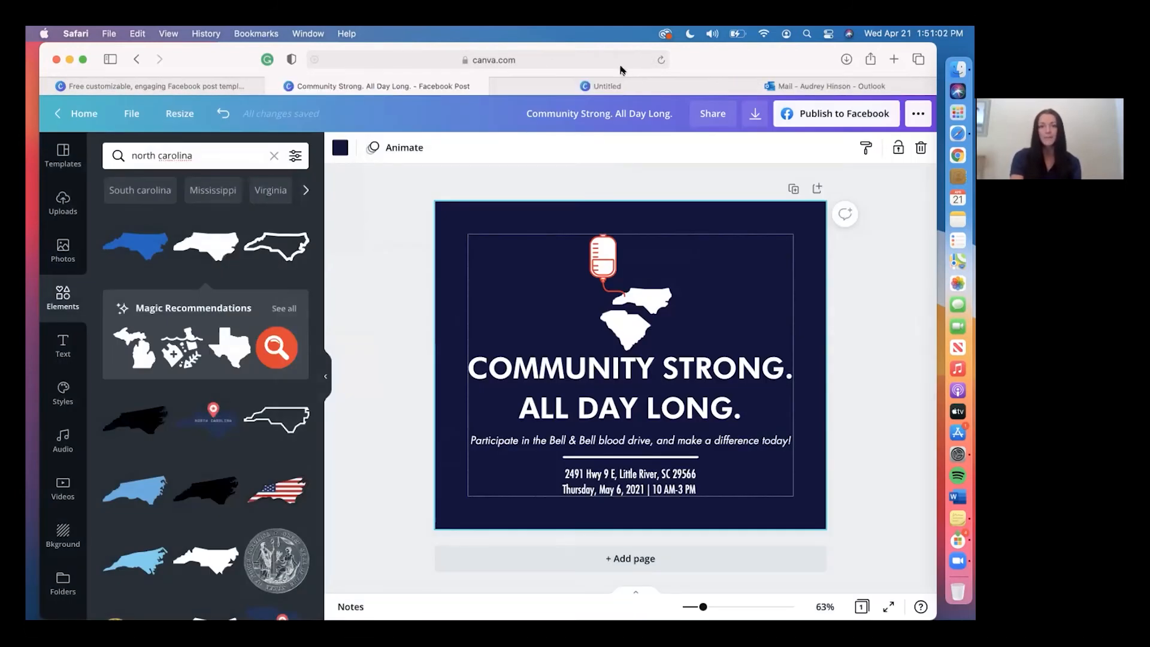
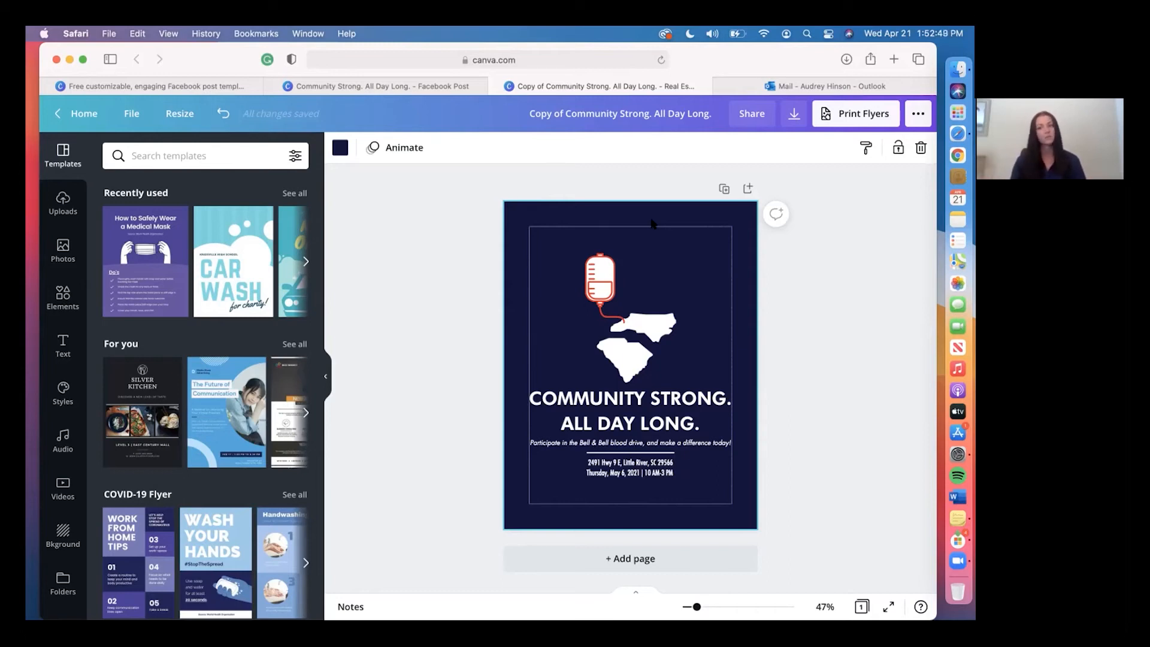
# - Examine the preset formats available for resizing the flyer copy, from social media posts to business cards and brochures
pyautogui.click(182, 113)
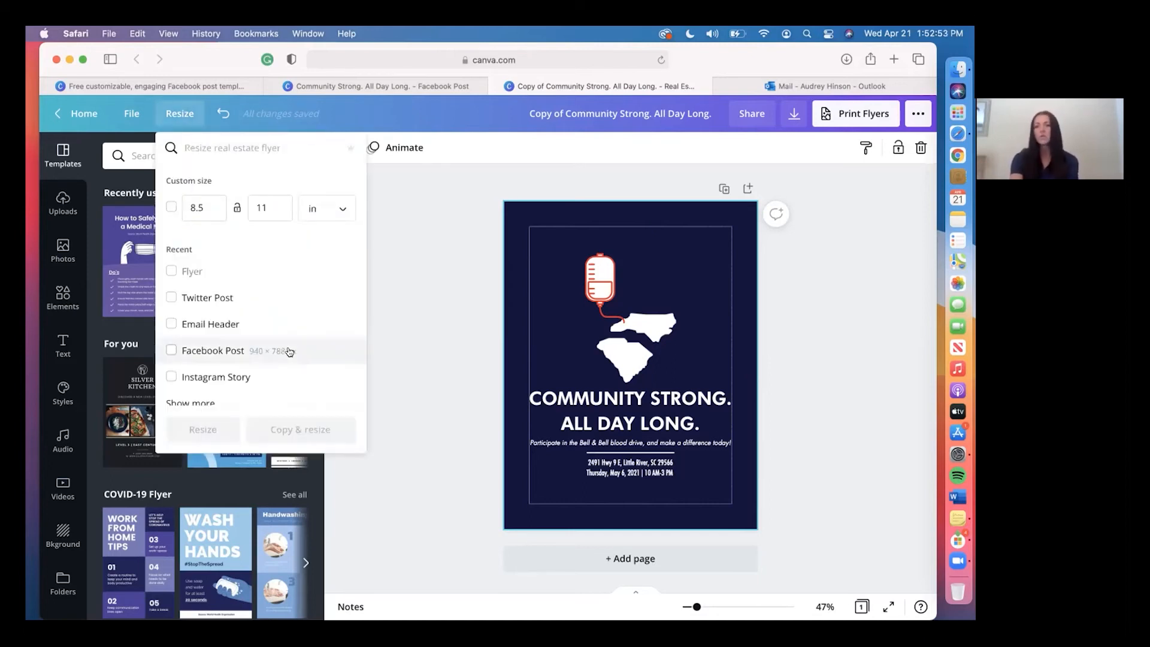
pyautogui.scroll(-4, 289, 351)
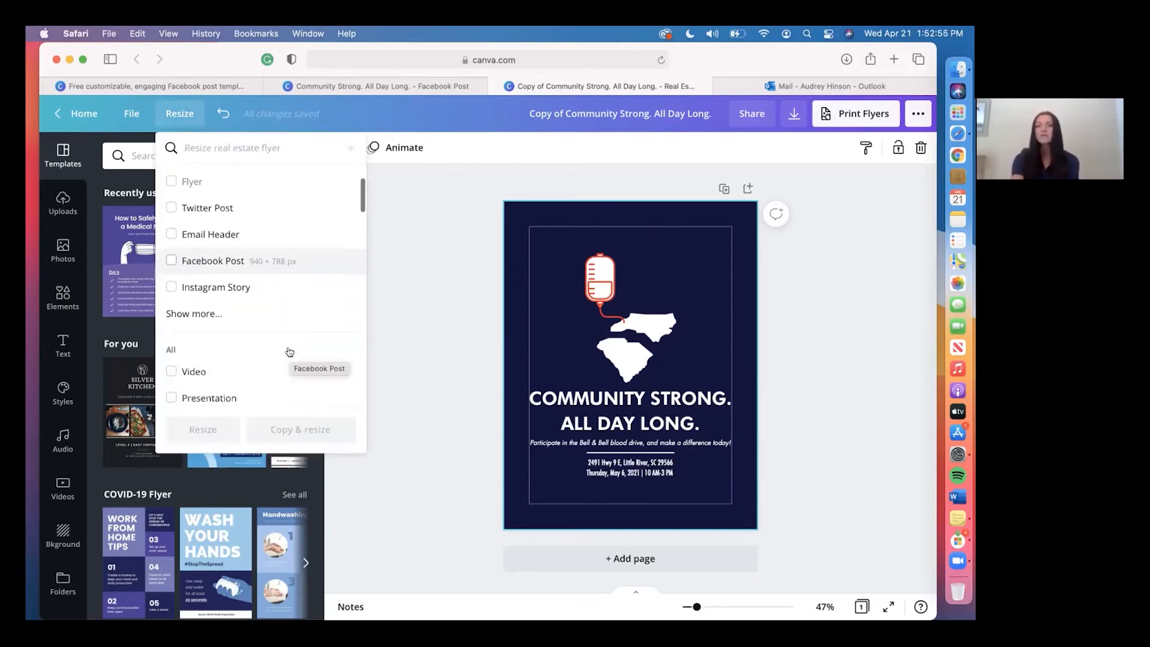
pyautogui.scroll(-5, 290, 351)
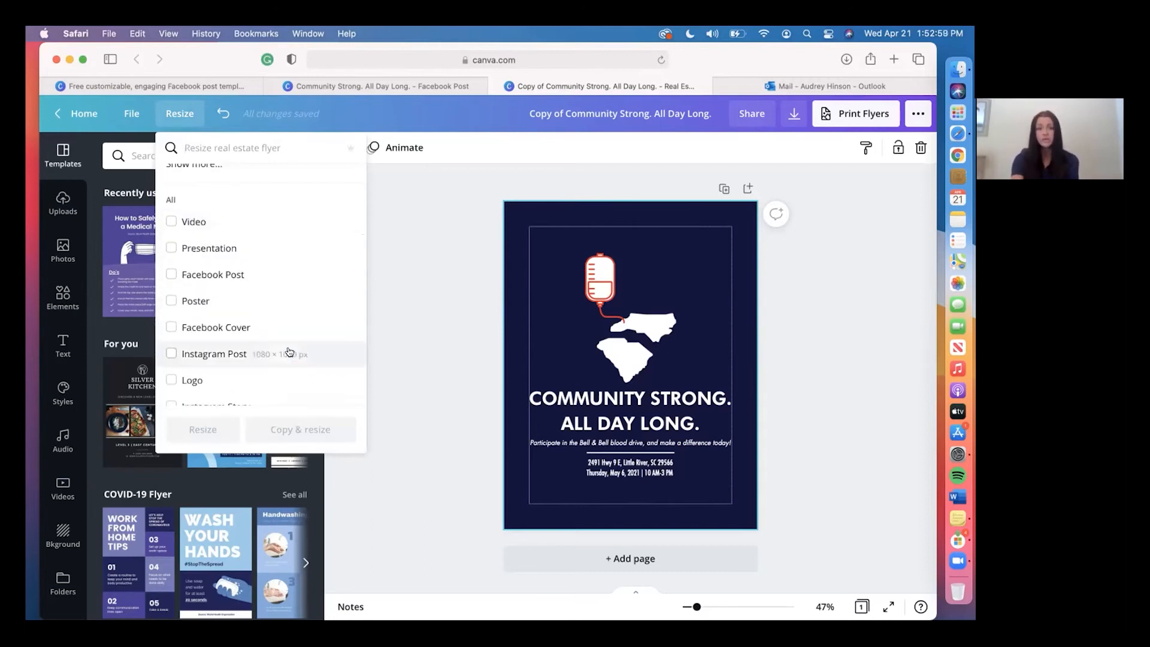
pyautogui.scroll(-1, 290, 352)
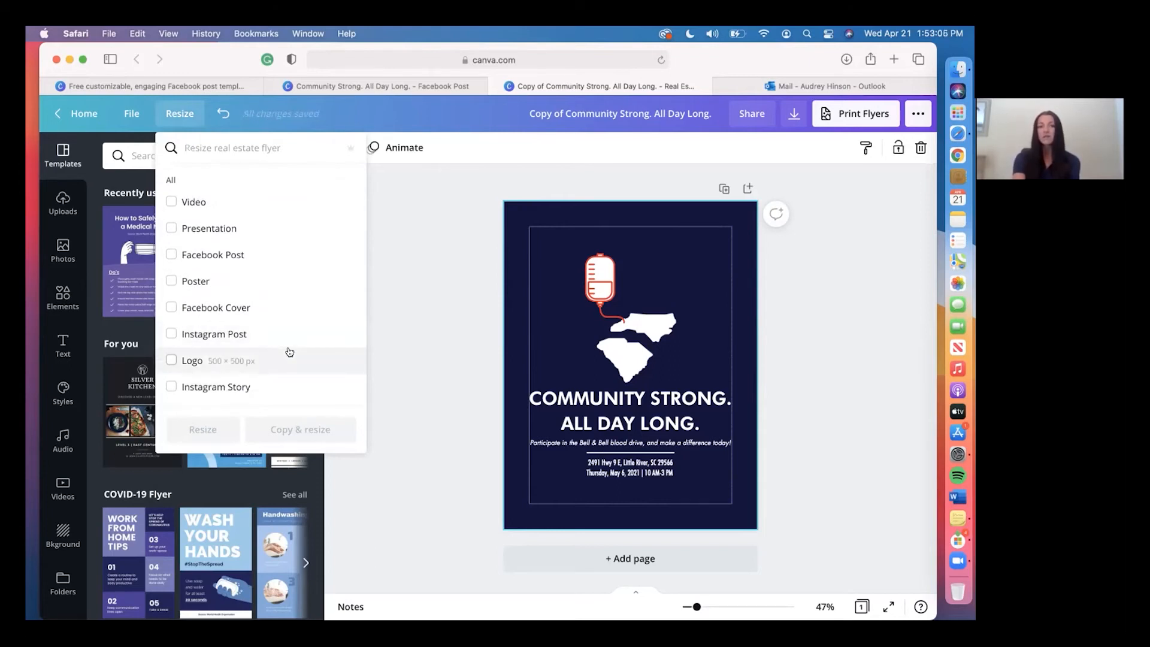
pyautogui.scroll(-8, 289, 352)
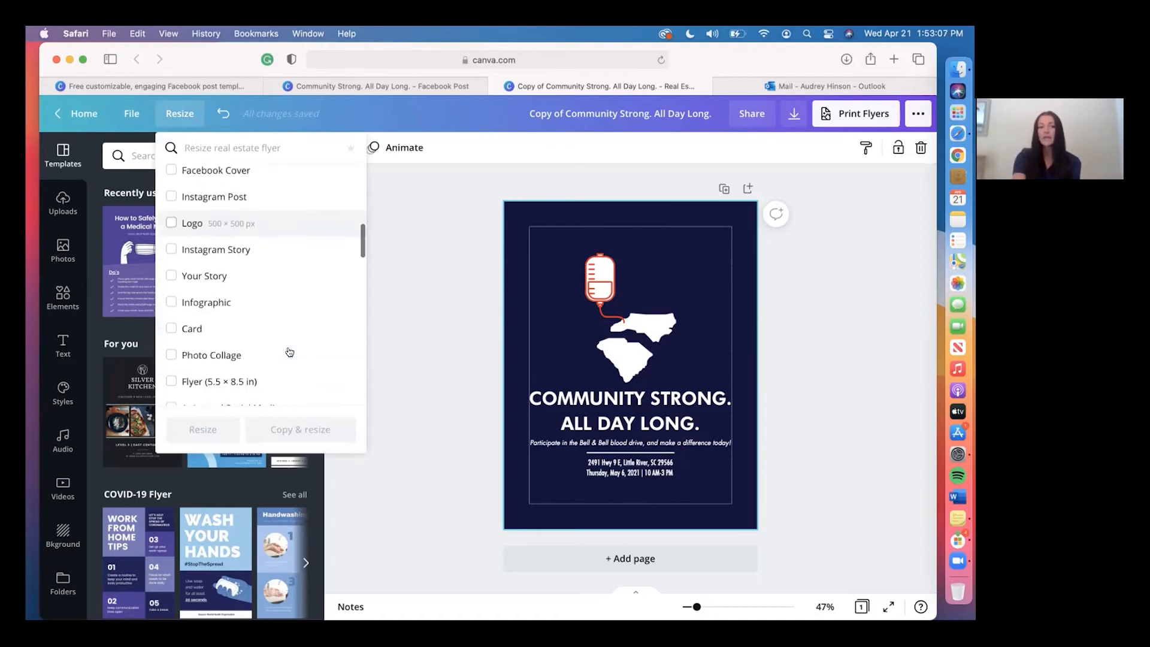
pyautogui.scroll(-5, 289, 352)
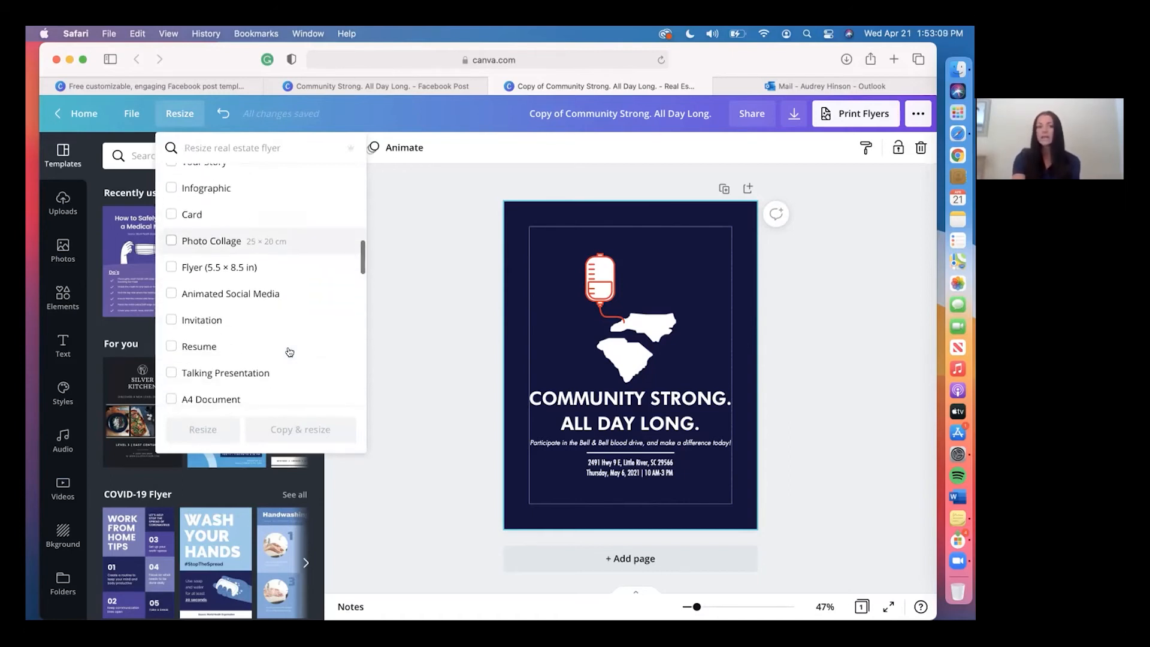
pyautogui.scroll(-2, 289, 352)
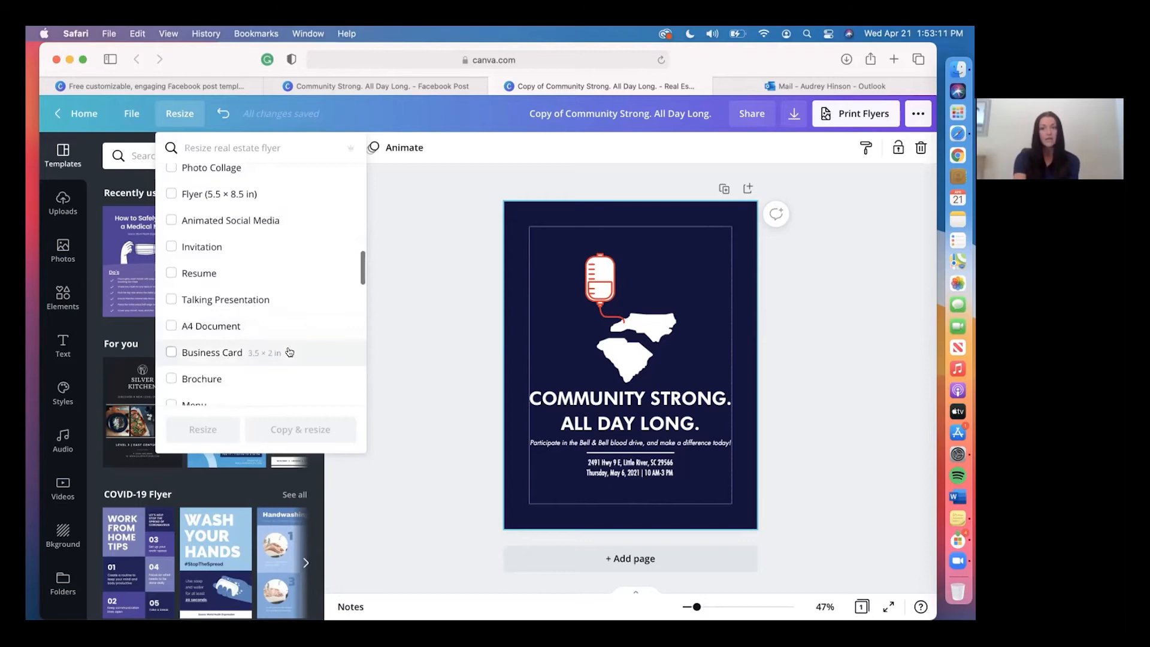
pyautogui.scroll(-6, 290, 352)
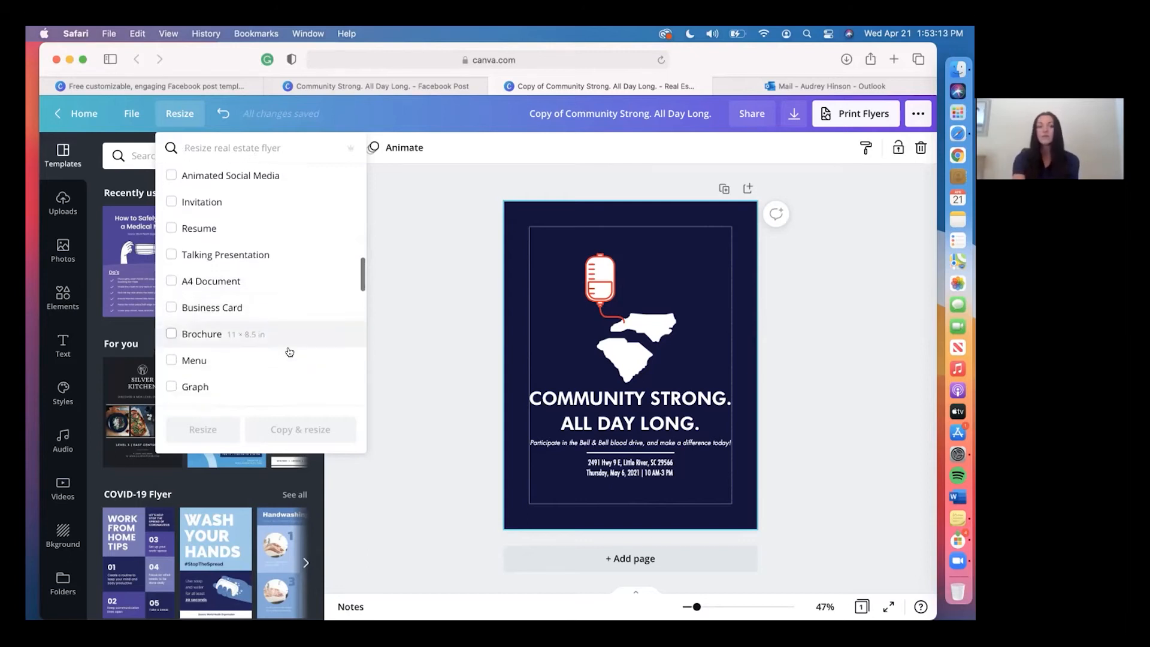
pyautogui.scroll(-2, 289, 352)
pyautogui.scroll(15, 289, 351)
pyautogui.scroll(8, 290, 346)
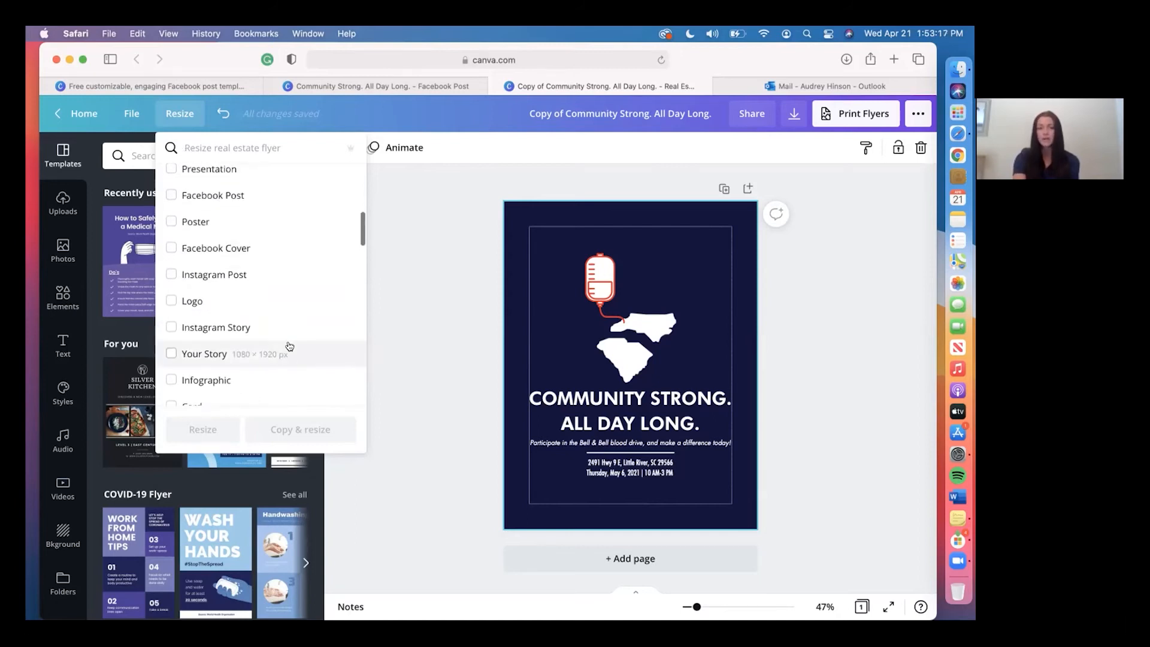
pyautogui.scroll(8, 289, 346)
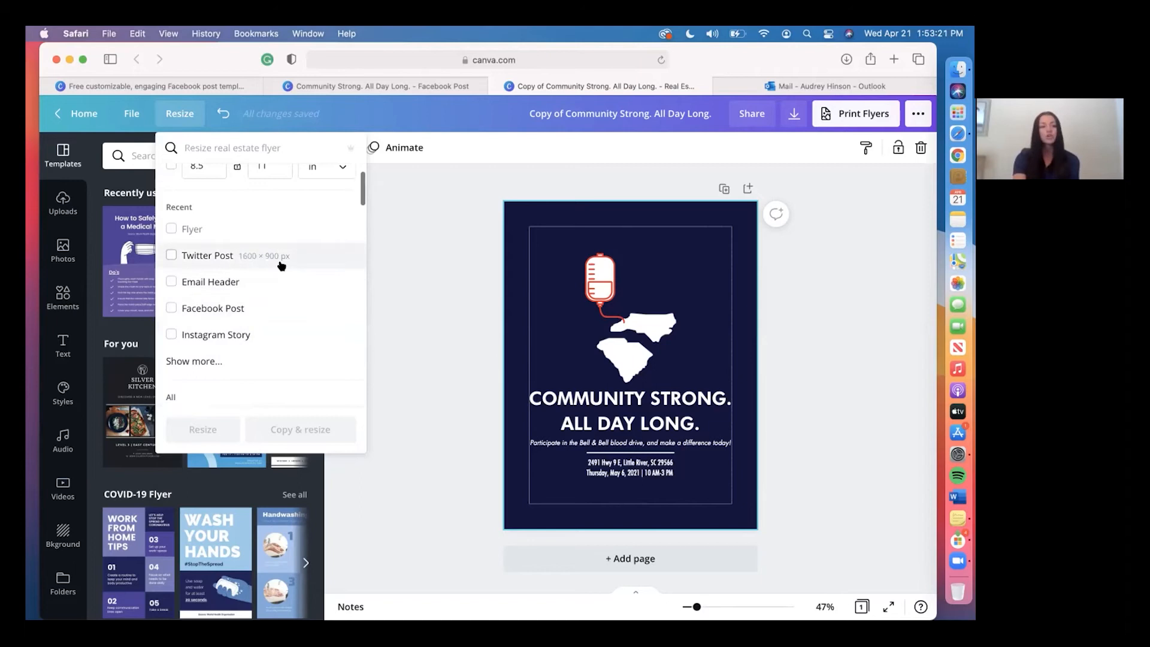
# - Create a resized copy of the flyer as a 600 × 200 px Email Header and allow its blocked pop-up to open
pyautogui.click(273, 285)
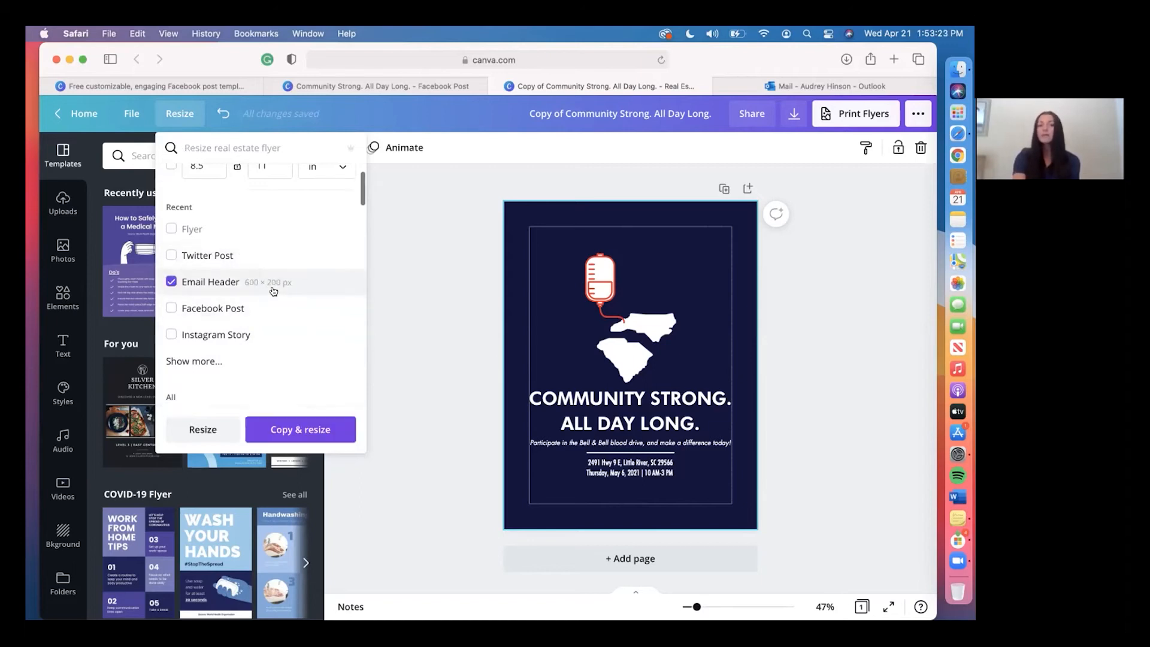
pyautogui.click(300, 430)
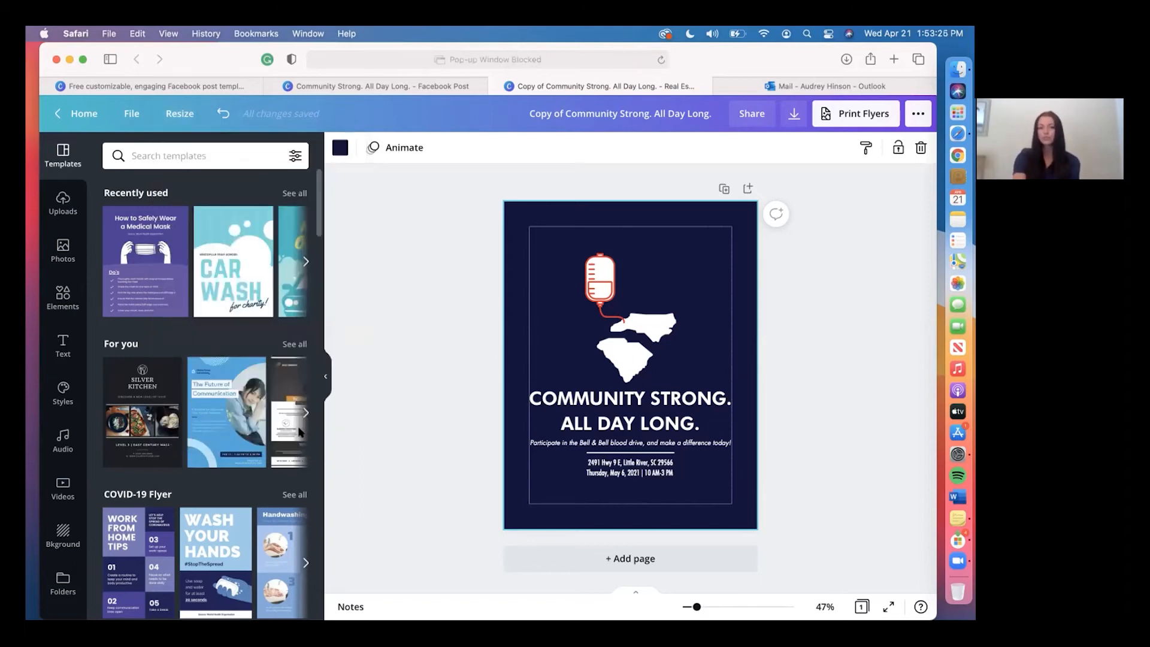
pyautogui.click(407, 440)
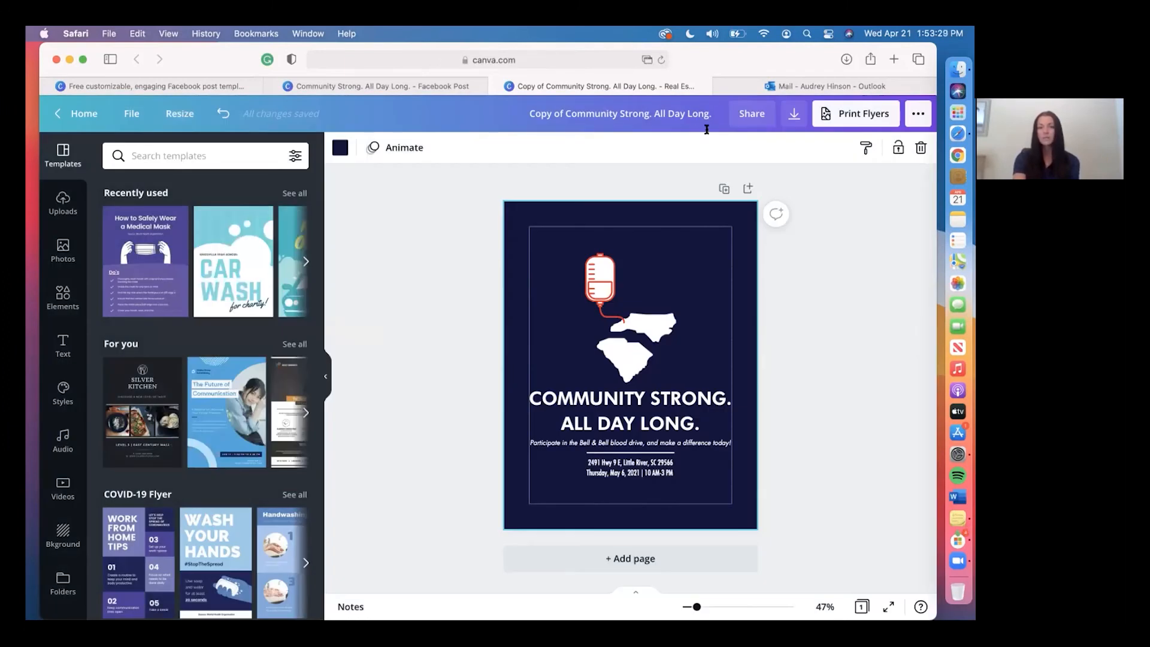
pyautogui.click(647, 58)
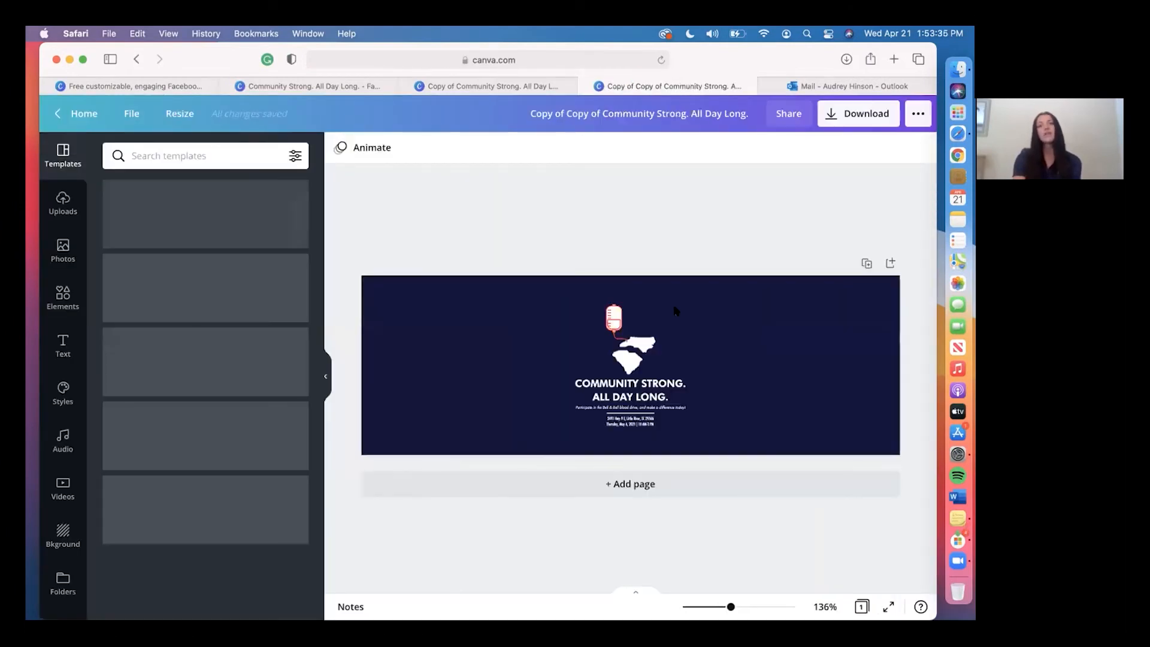
# - Compare the layouts of the original Facebook post, the flyer copy and the email header copy
pyautogui.click(348, 90)
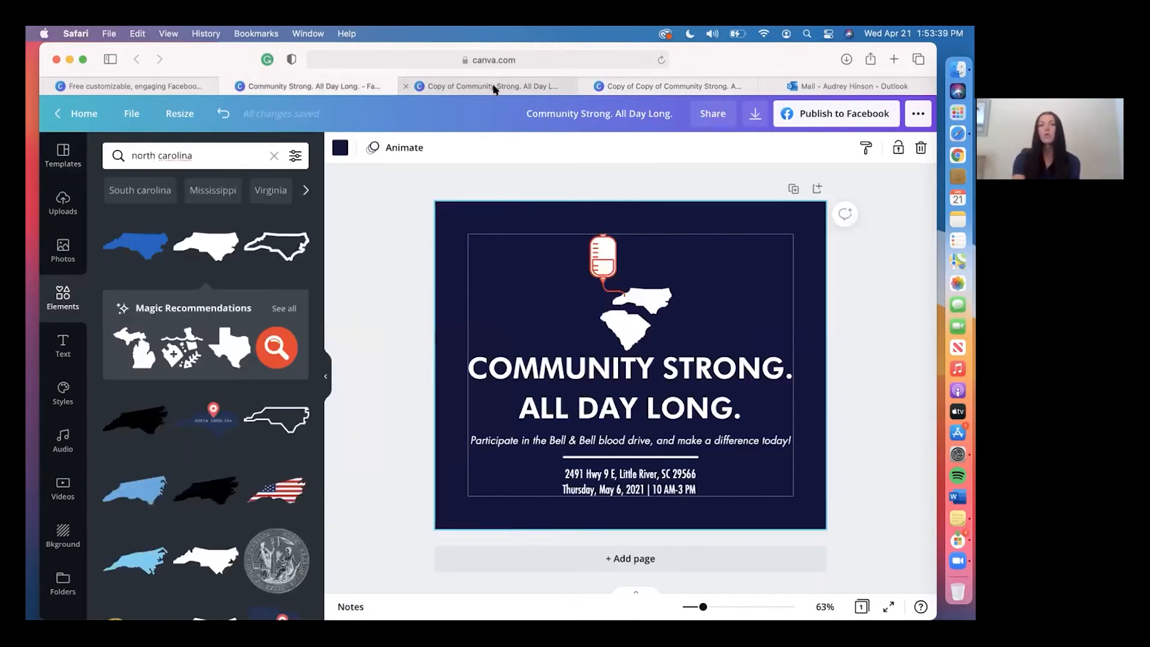
pyautogui.click(495, 87)
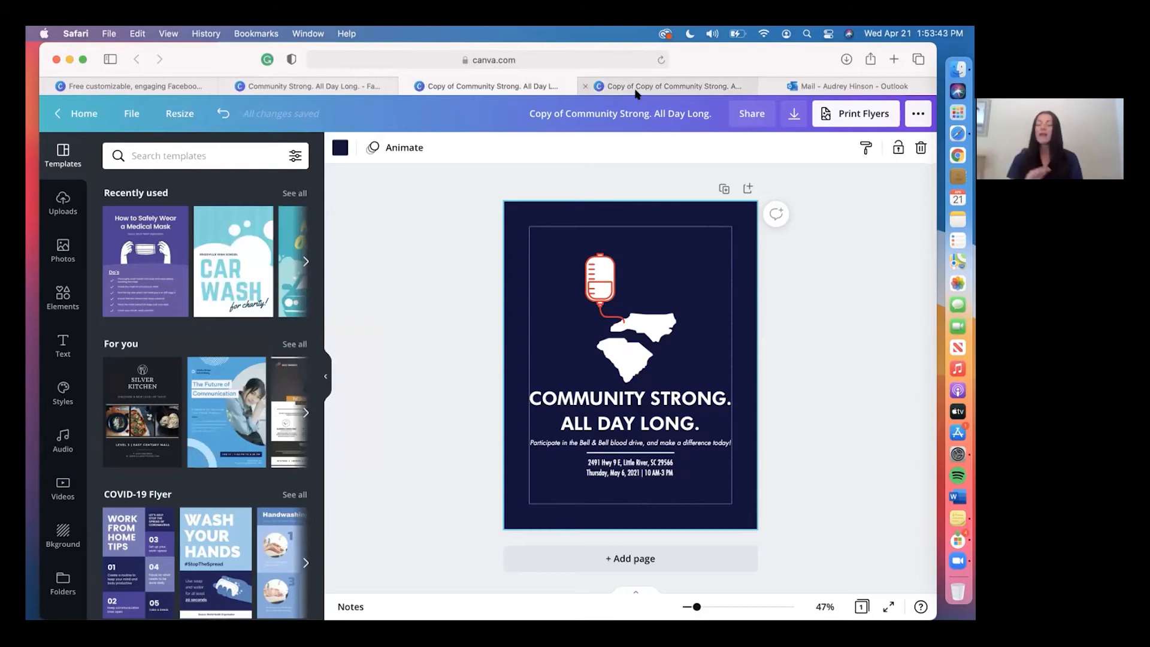
pyautogui.moveTo(637, 93)
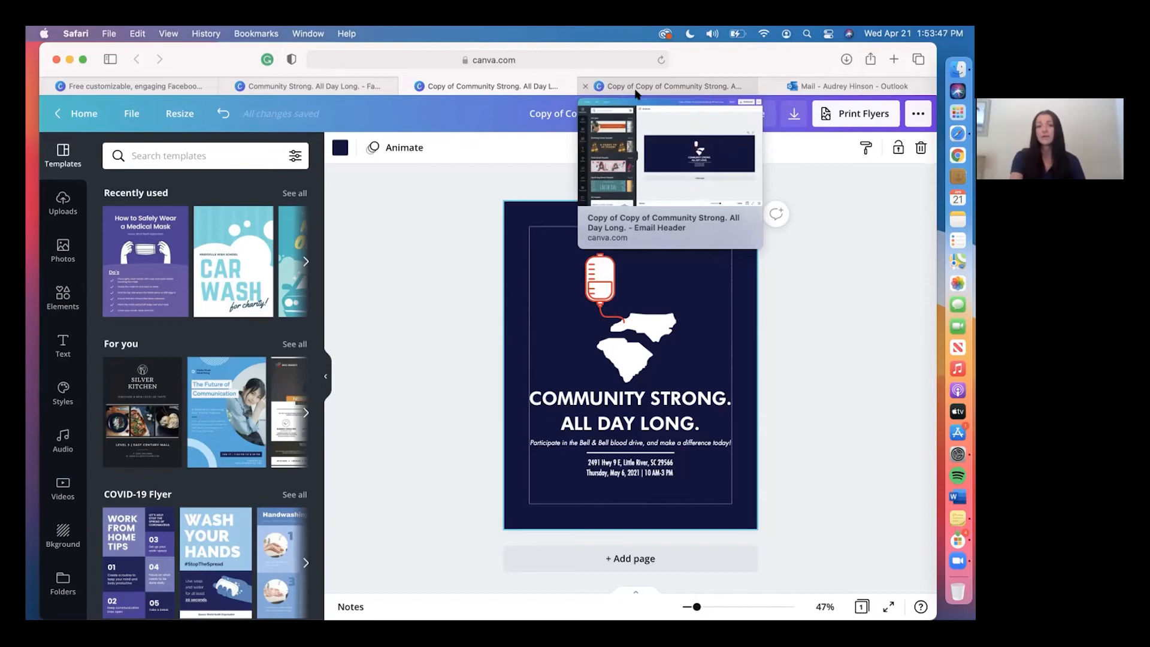
pyautogui.click(636, 93)
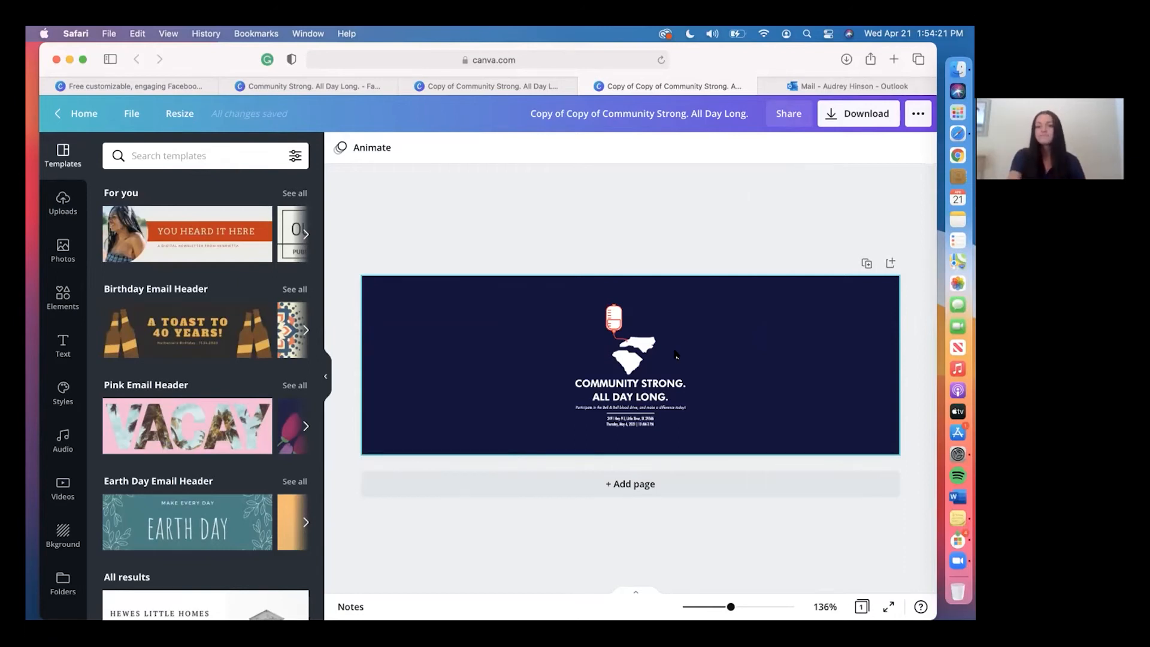
# - Show the page margins in the email header design
pyautogui.click(601, 338)
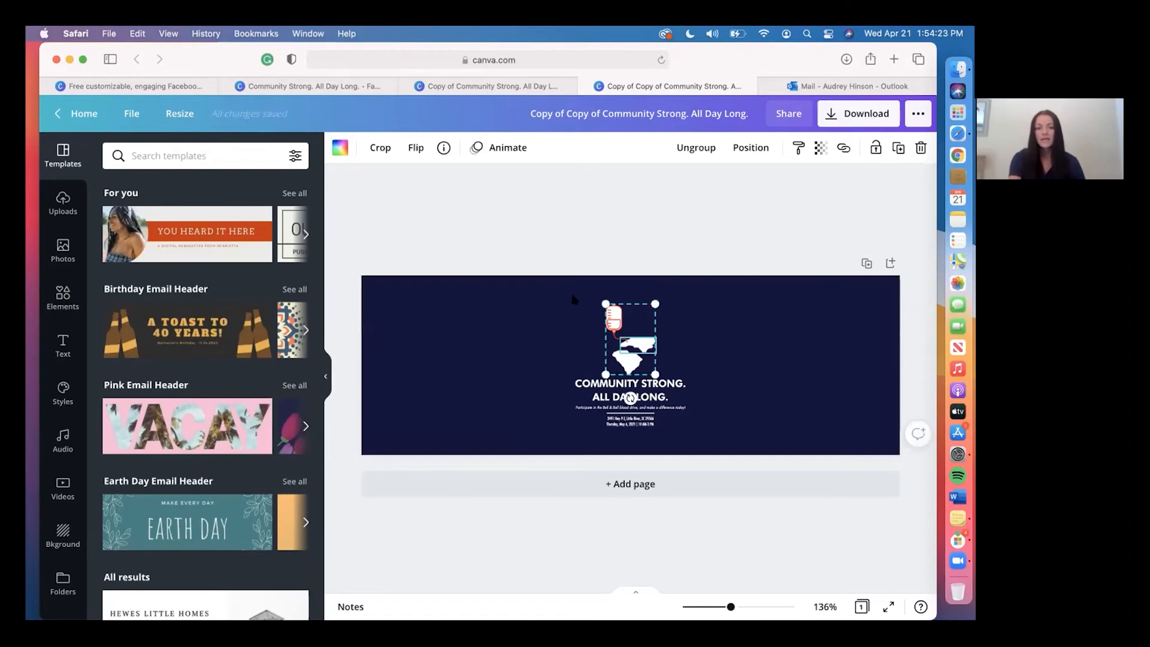
pyautogui.click(131, 113)
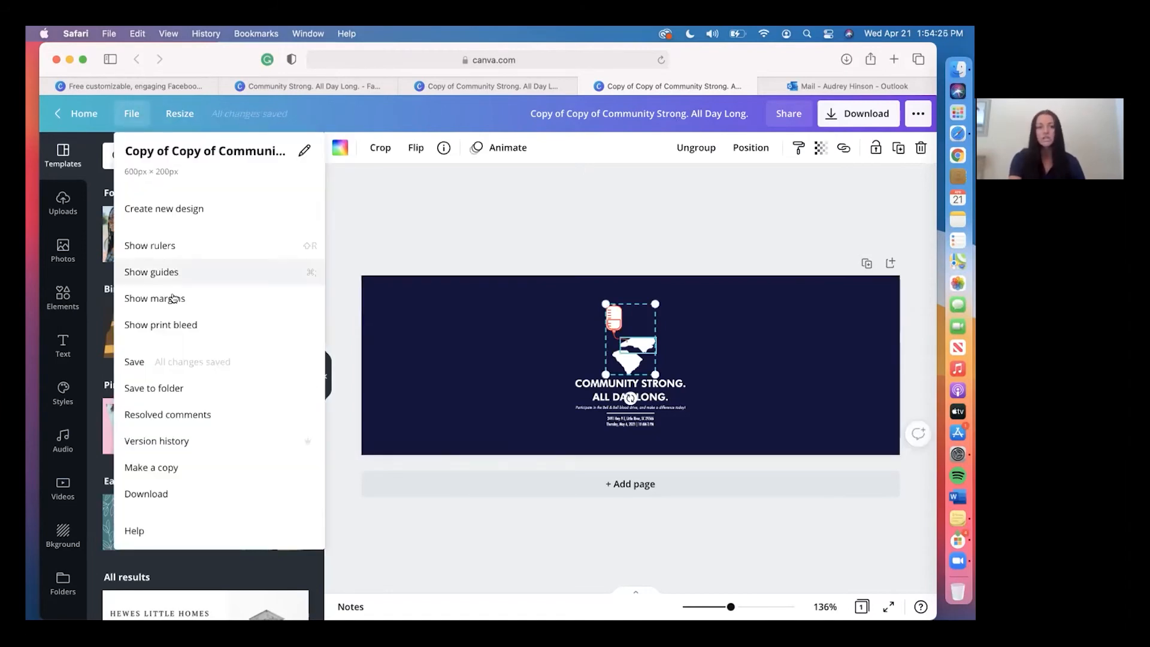
pyautogui.click(174, 299)
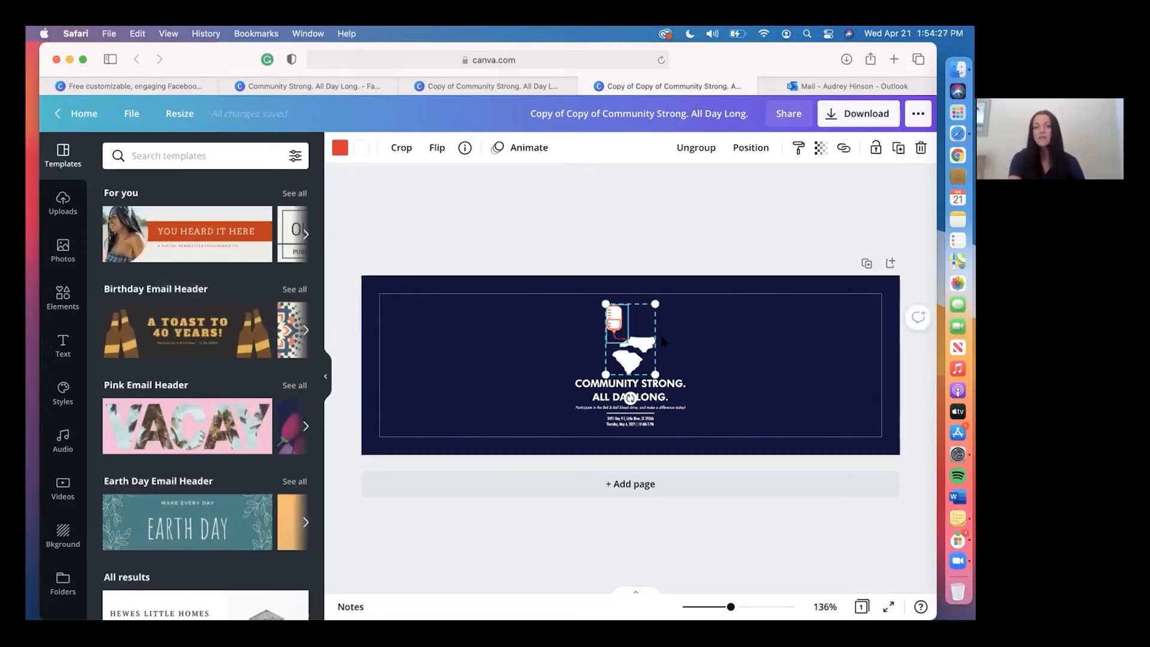
# - Move the blood bag and state group to the email header's left margin and enlarge it to fill the height between the margins
pyautogui.moveTo(608, 344); pyautogui.dragTo(383, 335)
pyautogui.moveTo(428, 365); pyautogui.dragTo(496, 430)
pyautogui.click(520, 416)
pyautogui.moveTo(425, 365); pyautogui.dragTo(425, 363)
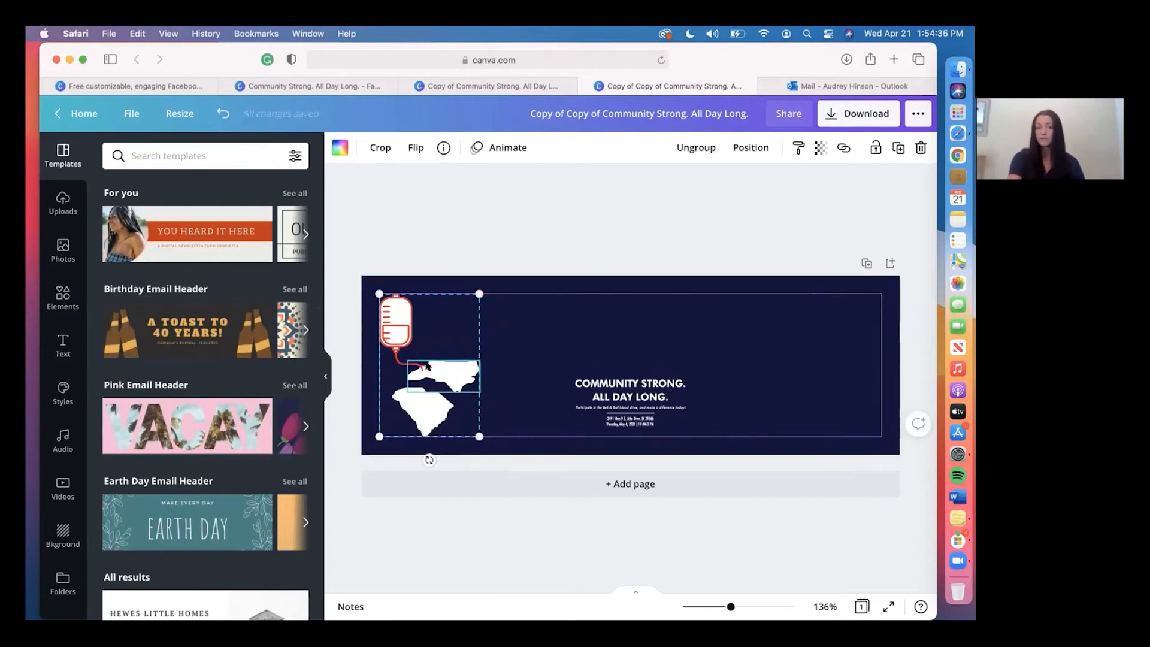
# - Move the "COMMUNITY STRONG. ALL DAY LONG." headline up beside the state graphic and left-align its text
pyautogui.click(541, 323)
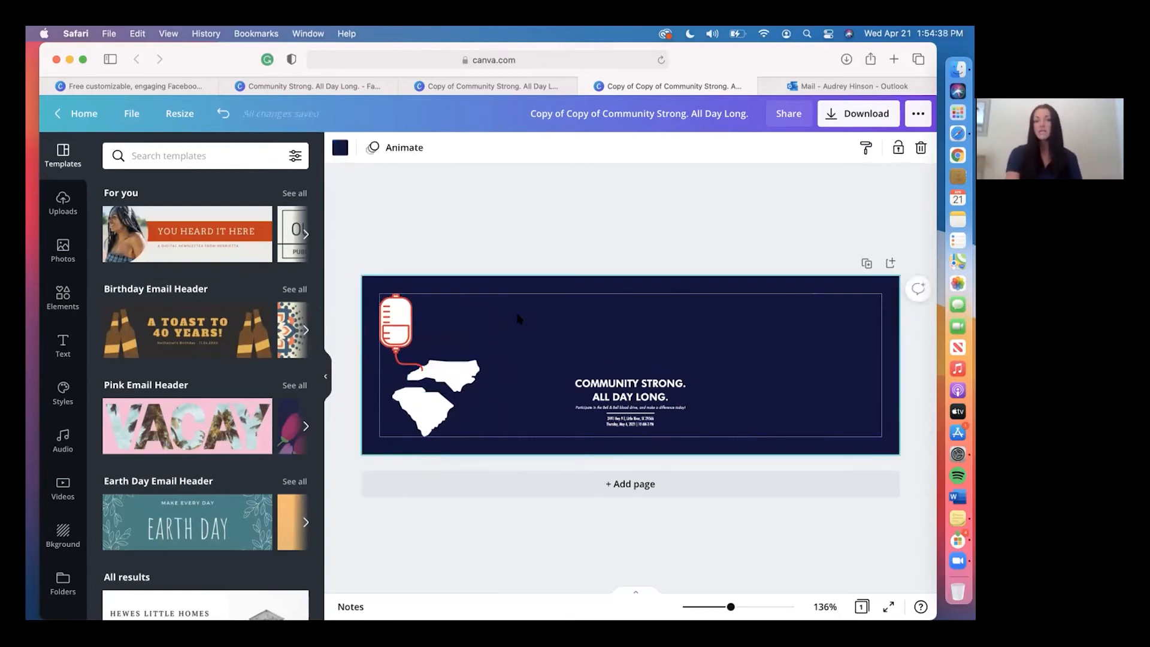
pyautogui.click(618, 380)
pyautogui.moveTo(585, 344); pyautogui.dragTo(557, 350)
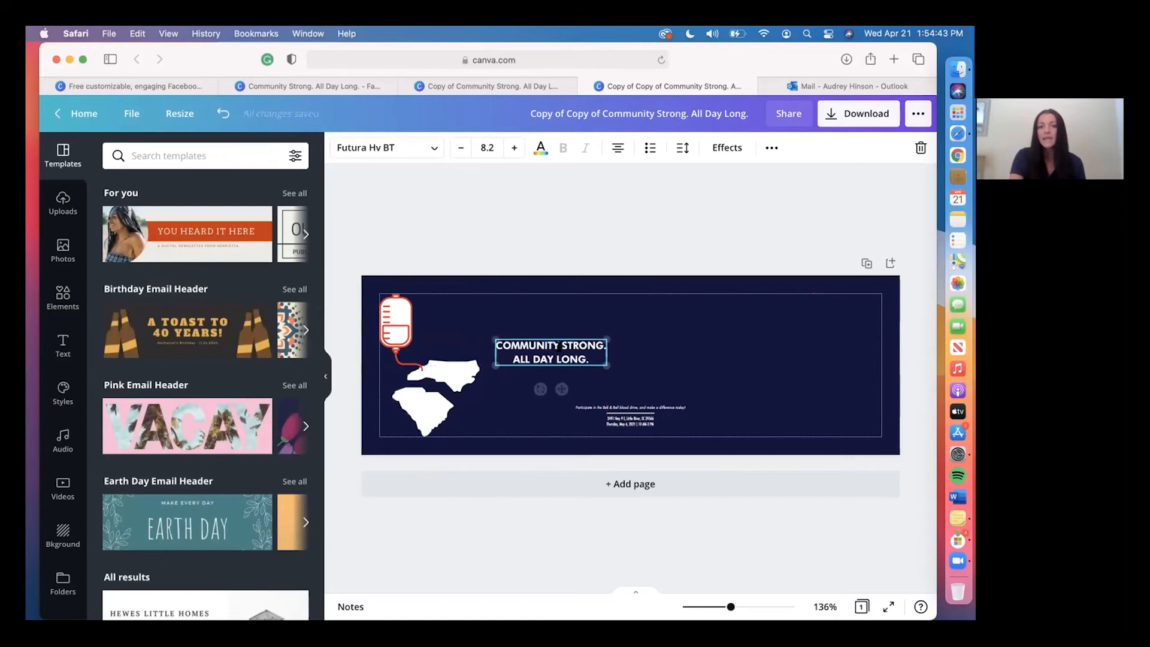
pyautogui.click(682, 149)
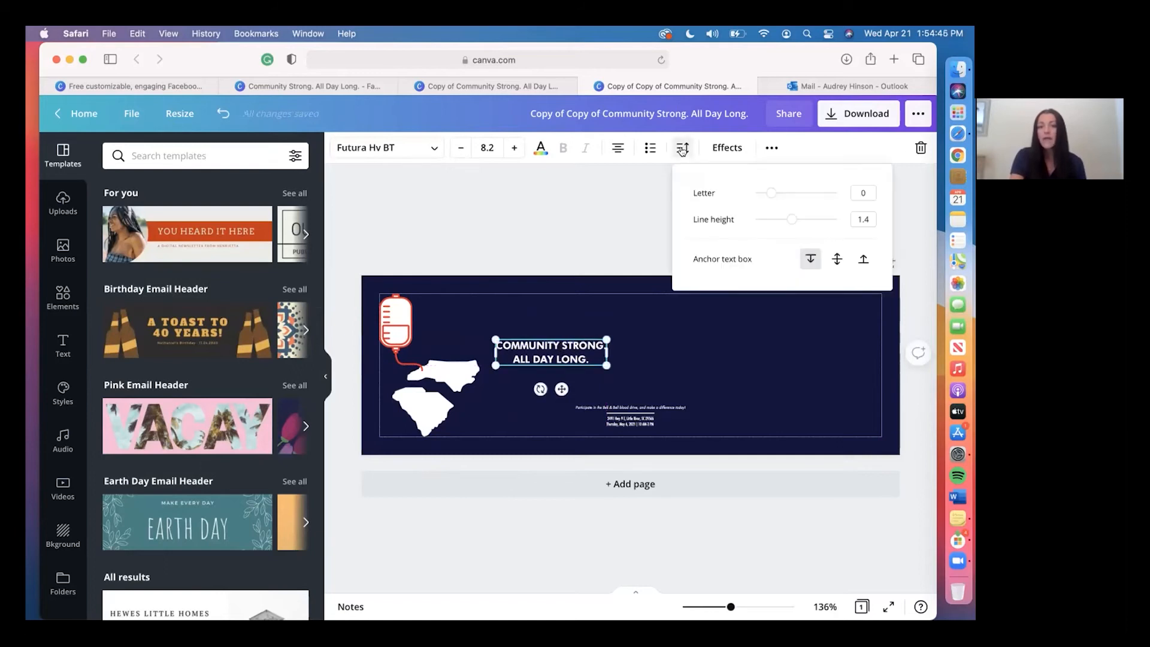
pyautogui.click(618, 147)
# - Move the "Participate in the Bell & Bell blood drive" tagline directly under the headline and change its text alignment
pyautogui.moveTo(651, 406); pyautogui.dragTo(573, 378)
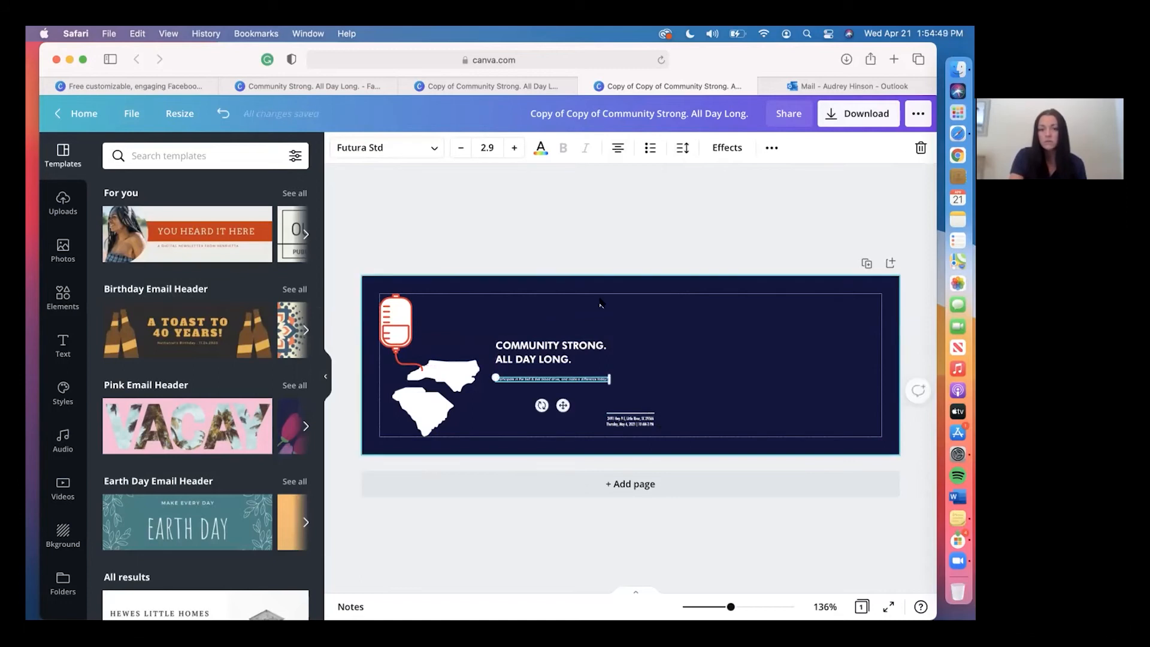
pyautogui.click(619, 149)
pyautogui.click(619, 149)
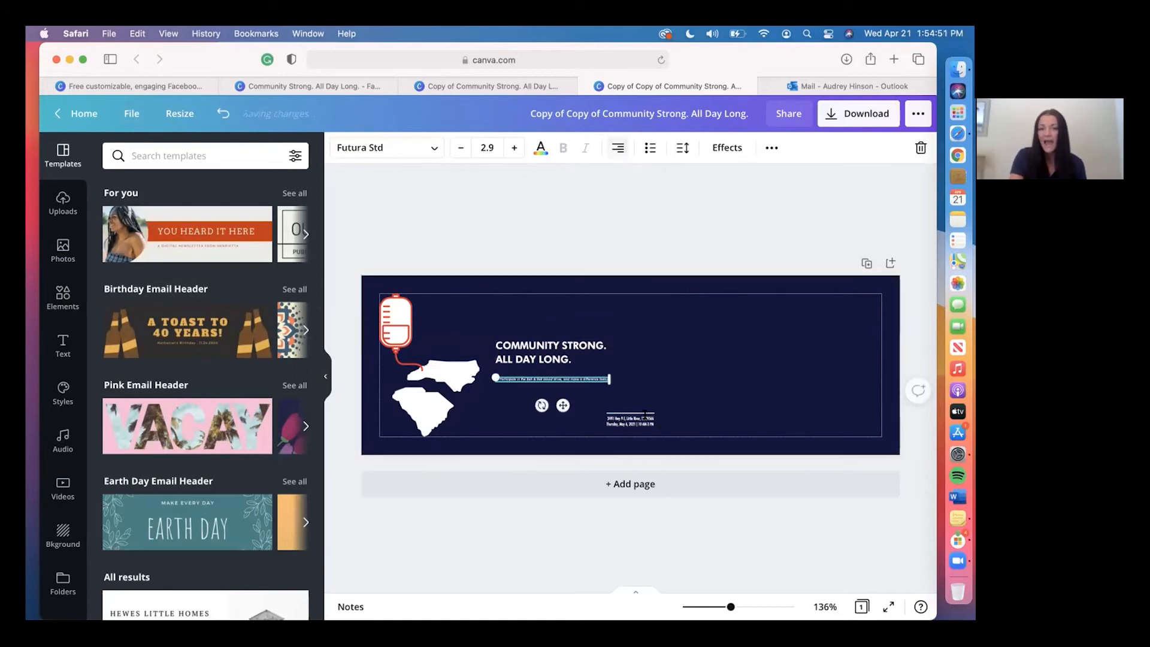
# - Move the divider line and the event address and date text under the tagline, and left-align that text
pyautogui.moveTo(629, 412); pyautogui.dragTo(518, 392)
pyautogui.moveTo(635, 421); pyautogui.dragTo(532, 400)
pyautogui.click(617, 148)
# - Space the headline, tagline, divider line and event details evenly in the vertical direction
pyautogui.click(541, 353)
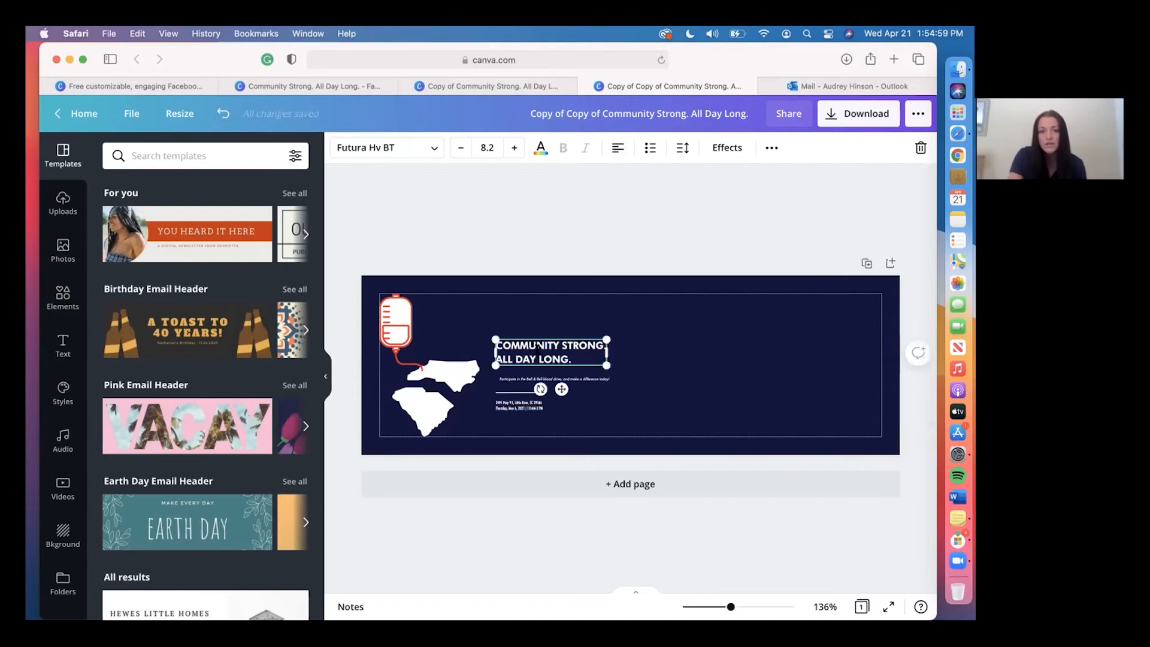
pyautogui.keyDown('shift'); pyautogui.click(520, 378); pyautogui.keyUp('shift')
pyautogui.keyDown('shift'); pyautogui.click(520, 405); pyautogui.keyUp('shift')
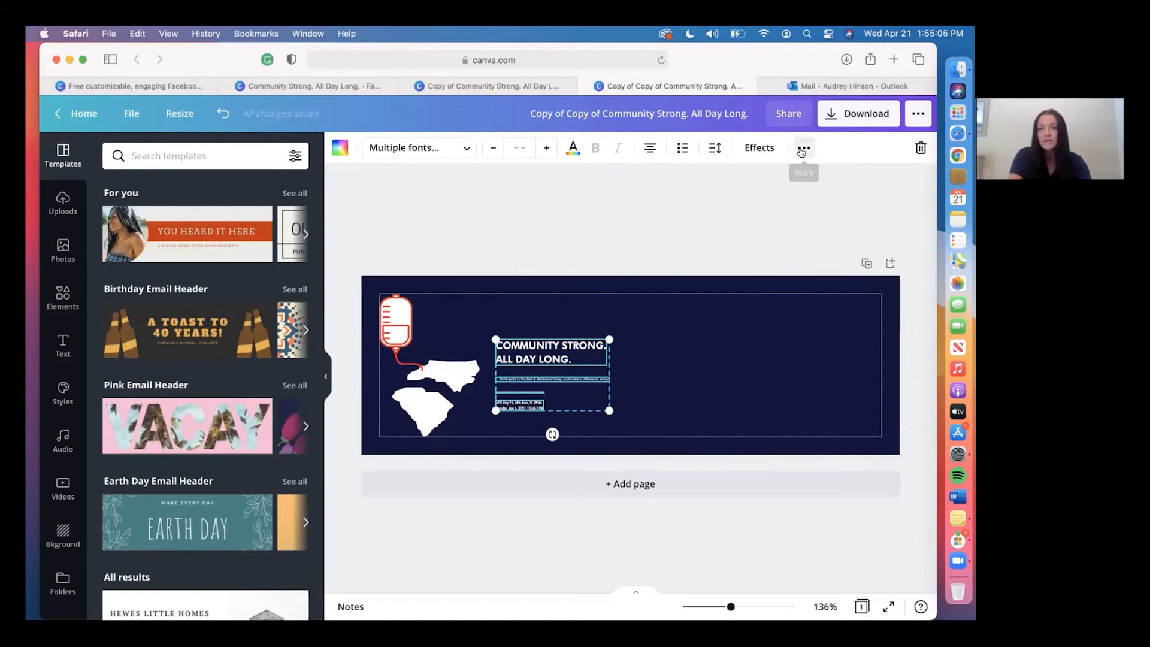
pyautogui.click(804, 147)
pyautogui.click(671, 179)
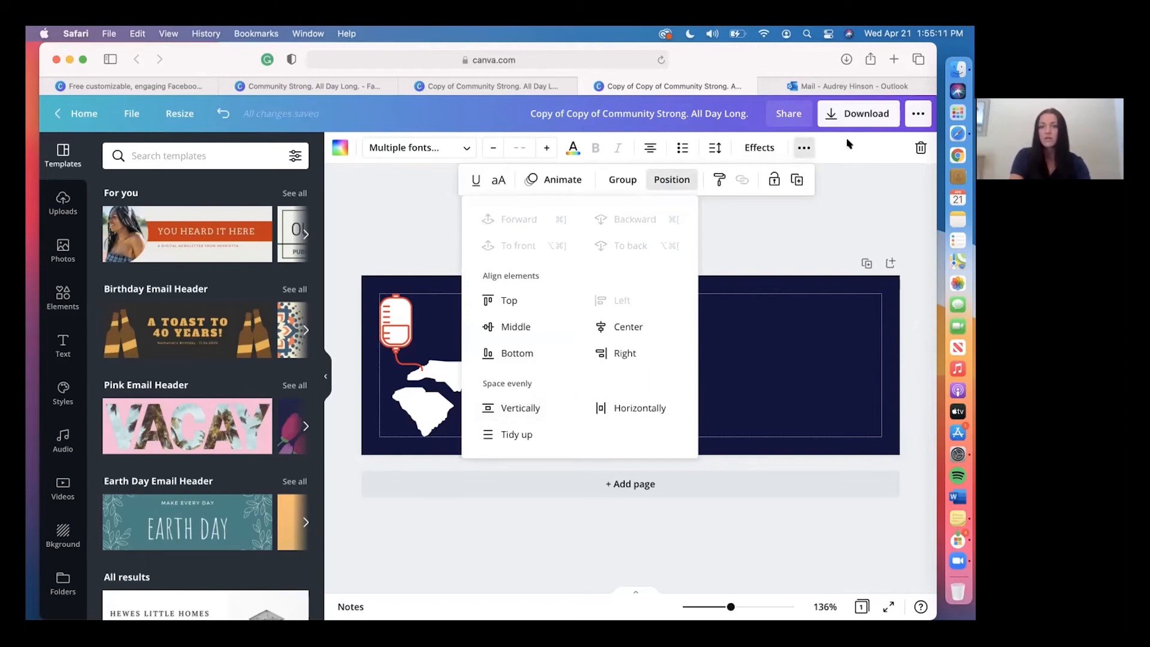
pyautogui.click(533, 407)
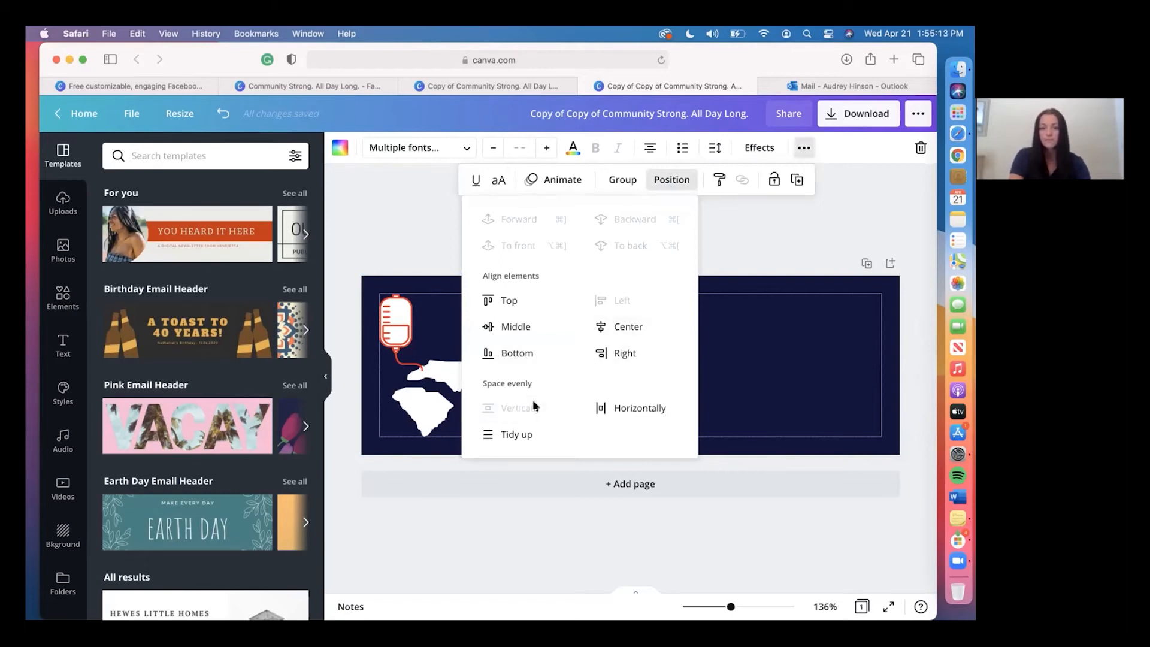
pyautogui.click(536, 433)
pyautogui.moveTo(536, 432); pyautogui.dragTo(531, 322)
pyautogui.click(648, 422)
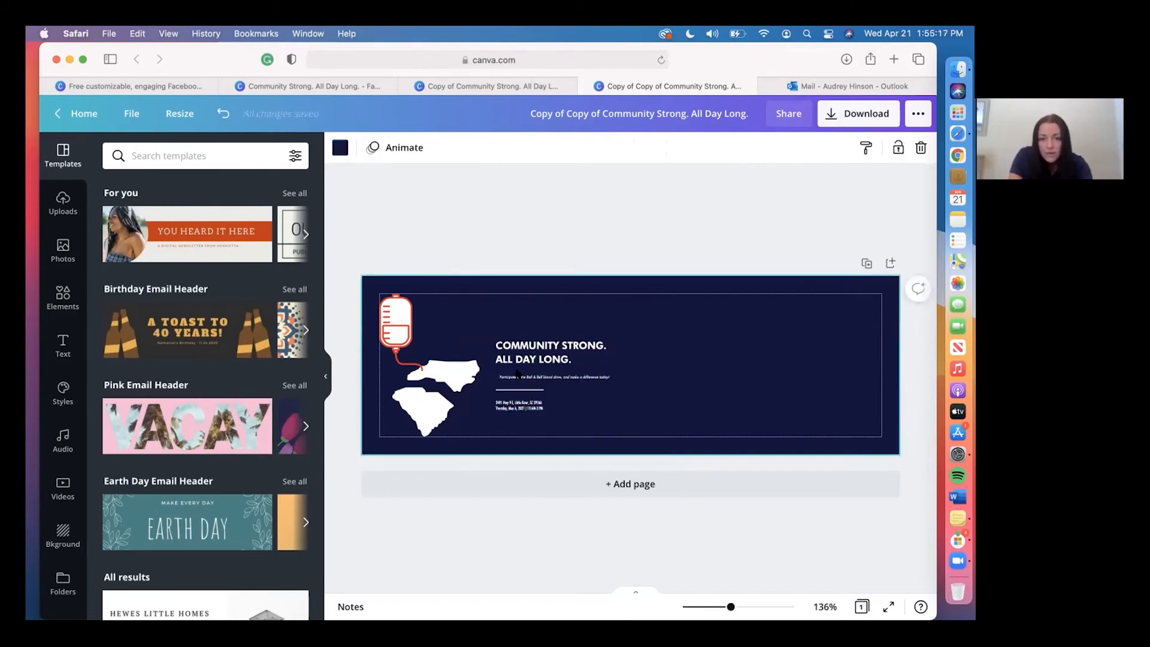
# - Left-align the tagline so it lines up with the headline above it
pyautogui.click(825, 606)
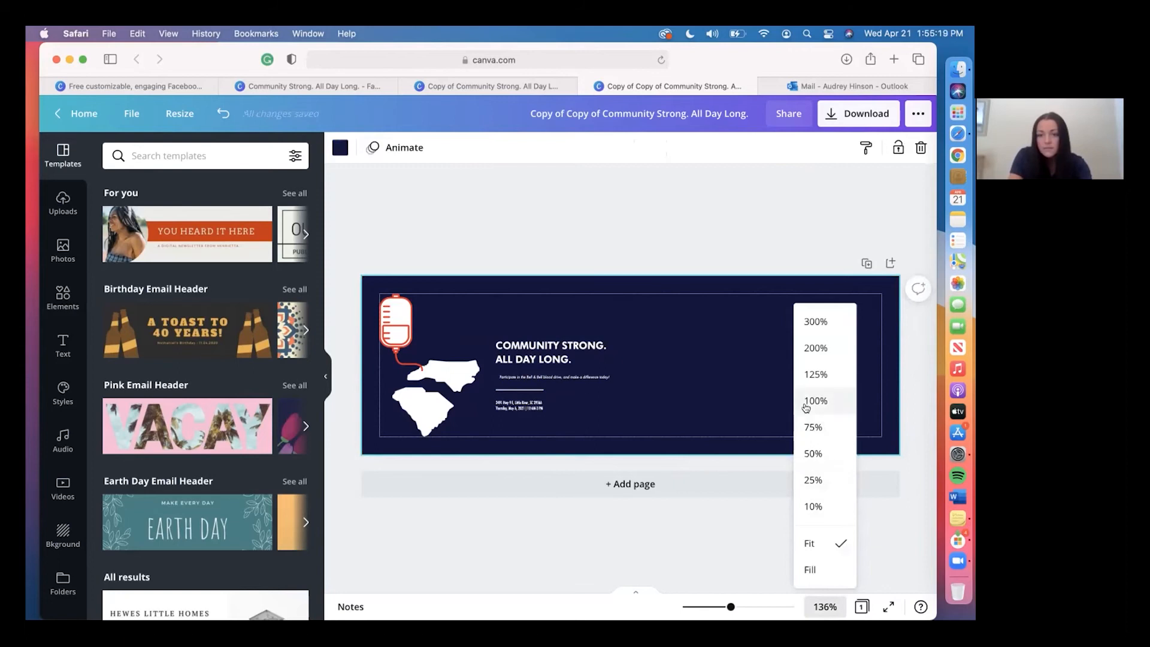
pyautogui.click(814, 375)
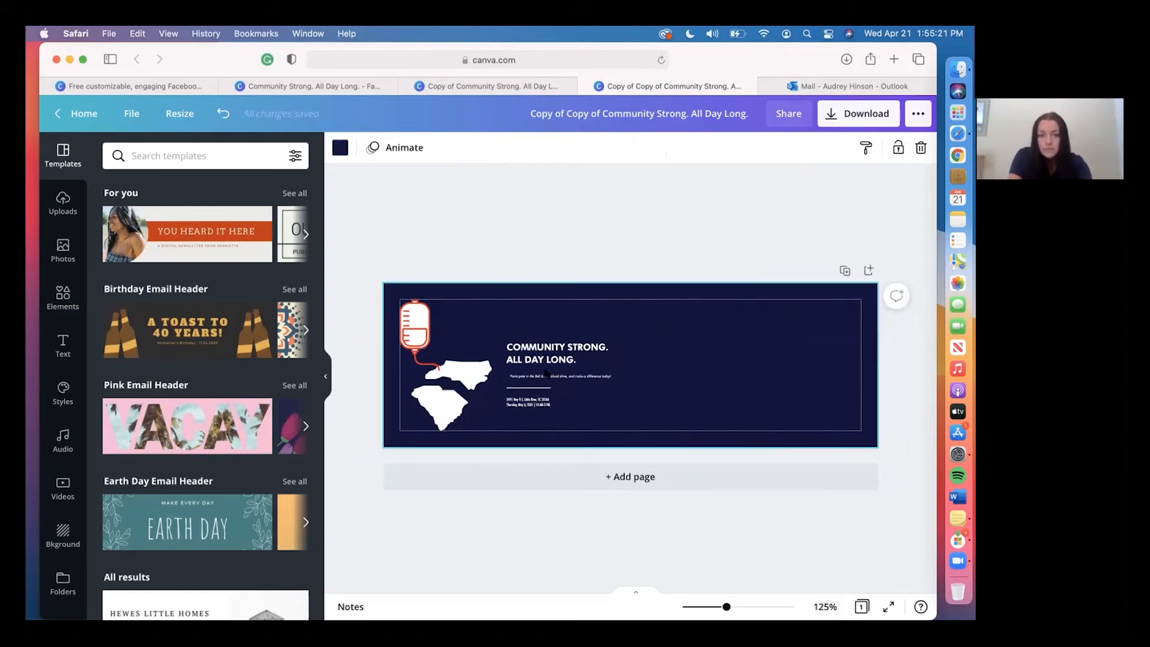
pyautogui.moveTo(735, 608); pyautogui.dragTo(766, 607)
pyautogui.doubleClick(423, 386)
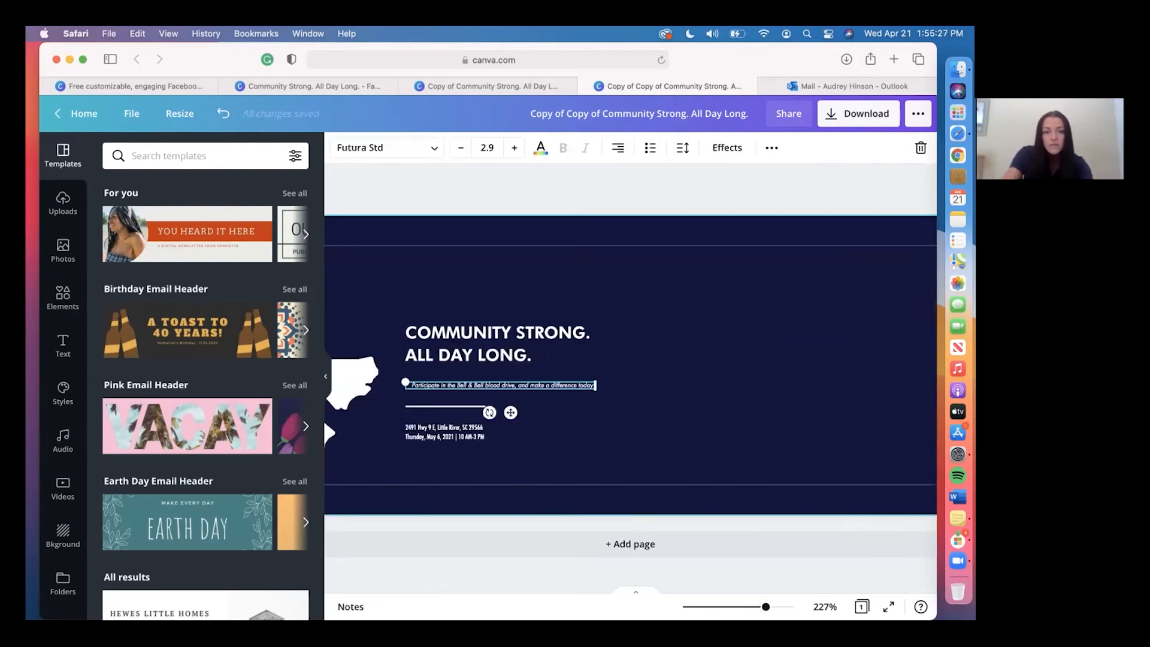
pyautogui.click(617, 150)
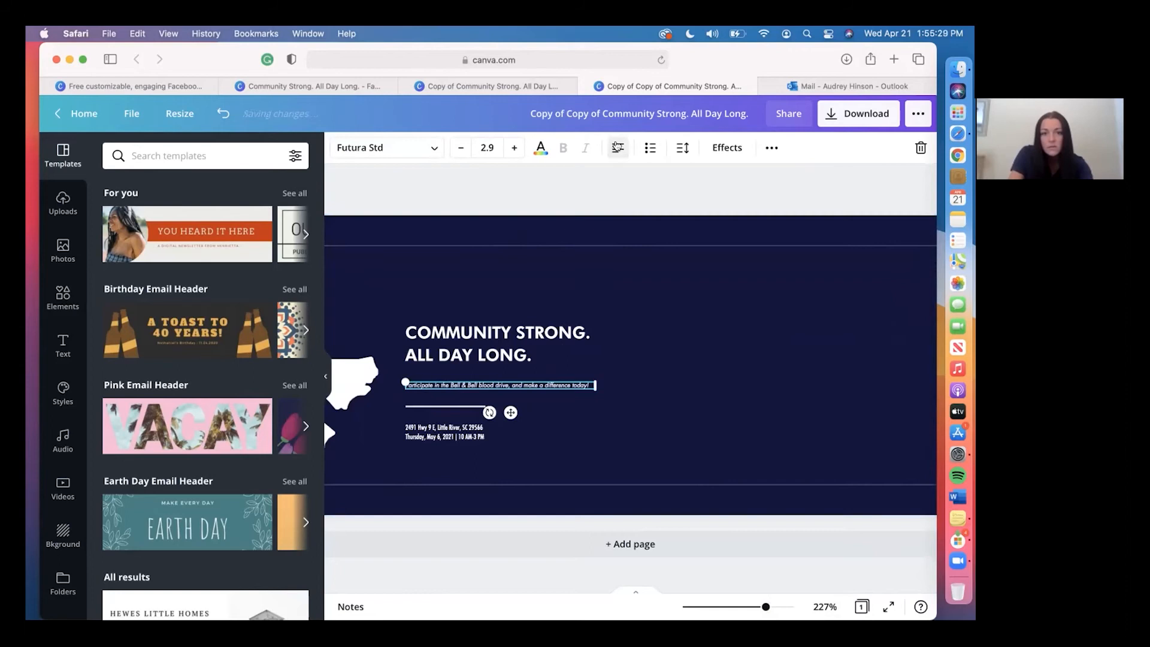
pyautogui.click(641, 412)
# - Move the tagline, divider line and event details up closer to the headline
pyautogui.click(515, 358)
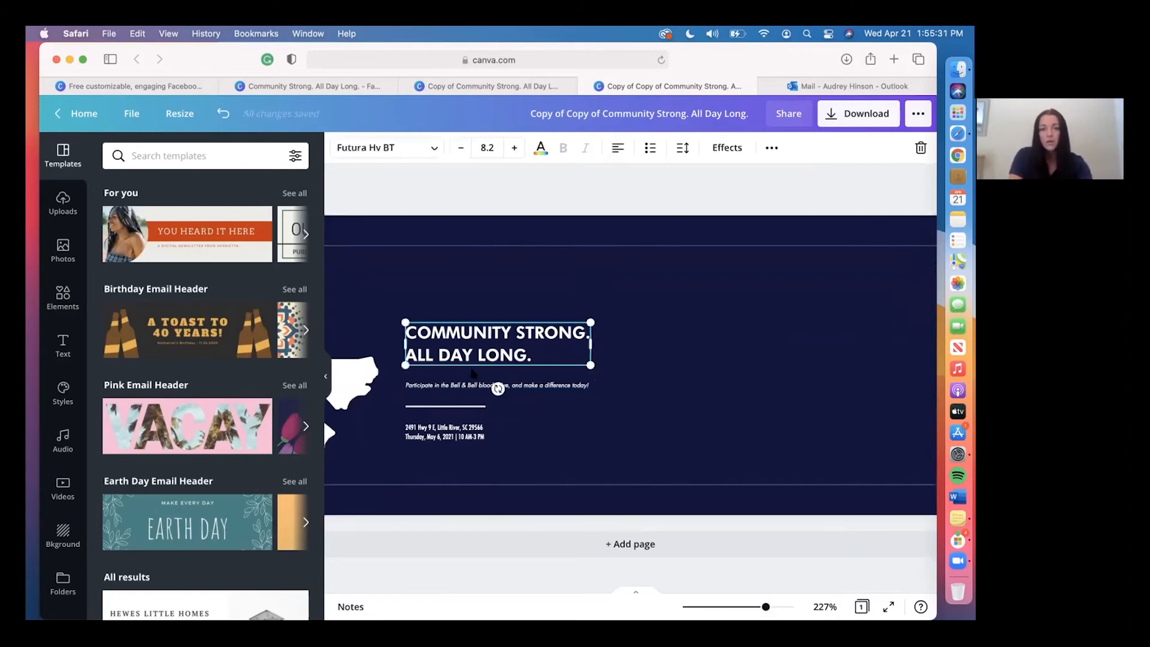
pyautogui.moveTo(452, 386)
pyautogui.mouseDown()
pyautogui.moveTo(452, 373)
pyautogui.moveTo(447, 405)
pyautogui.moveTo(447, 388)
pyautogui.mouseUp()
pyautogui.moveTo(440, 436); pyautogui.dragTo(440, 410)
# - Select the headline, tagline, divider line and event details together and space them evenly vertically
pyautogui.click(437, 354)
pyautogui.keyDown('shift'); pyautogui.click(437, 374); pyautogui.keyUp('shift')
pyautogui.keyDown('shift'); pyautogui.click(438, 389); pyautogui.keyUp('shift')
pyautogui.keyDown('shift'); pyautogui.click(438, 411); pyautogui.keyUp('shift')
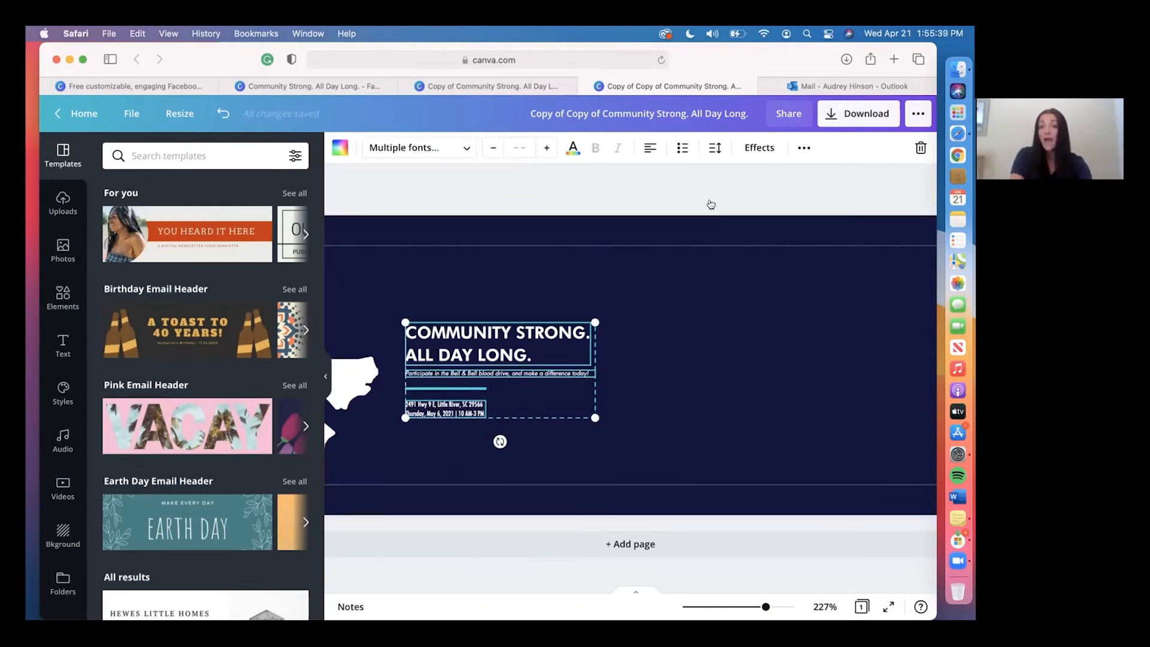
pyautogui.click(804, 147)
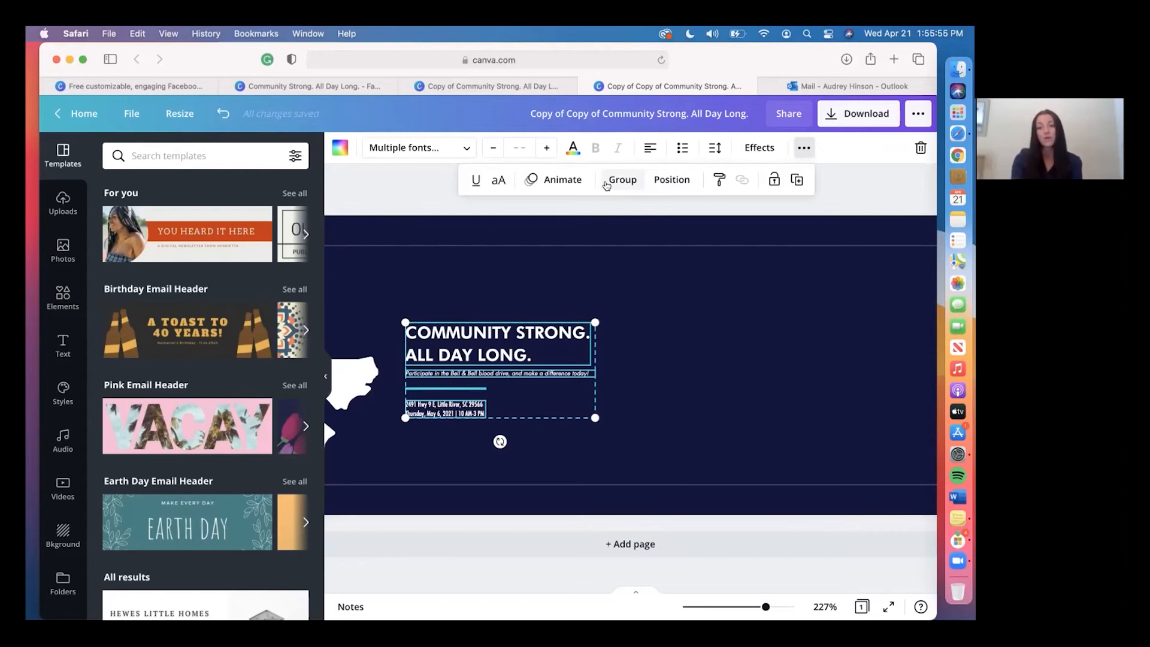
pyautogui.click(663, 182)
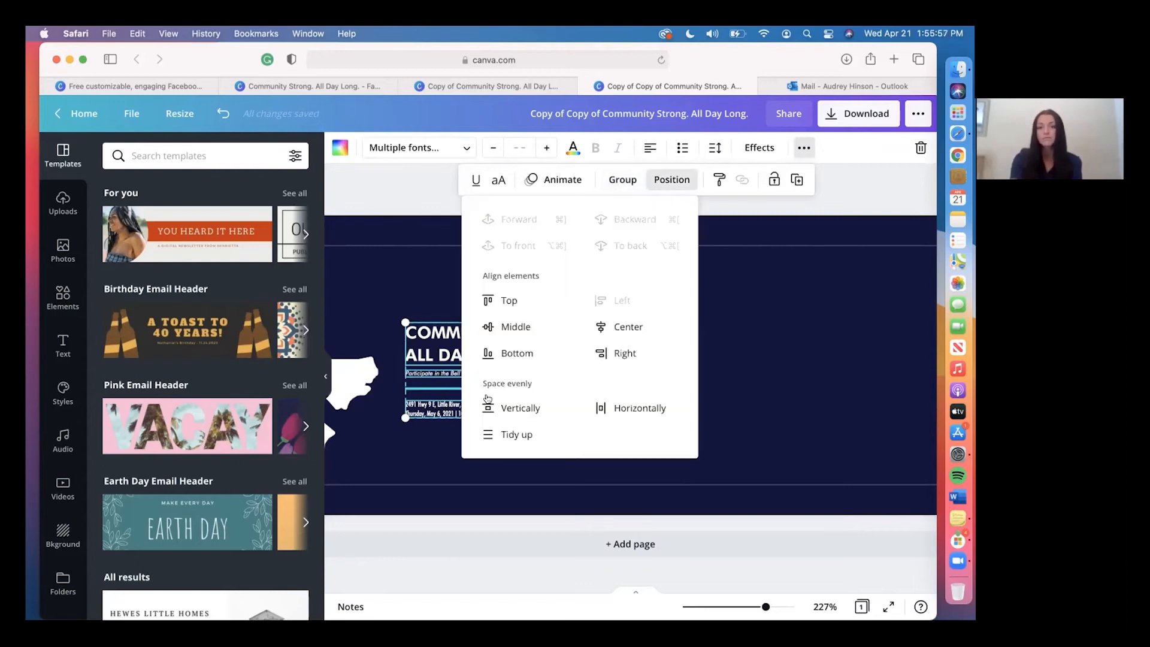
pyautogui.click(492, 402)
pyautogui.click(459, 430)
# - Move the whole text block up to the top margin beside the states and enlarge it to about 316 × 159, filling the height between the margins
pyautogui.hscroll(-5, 460, 431)
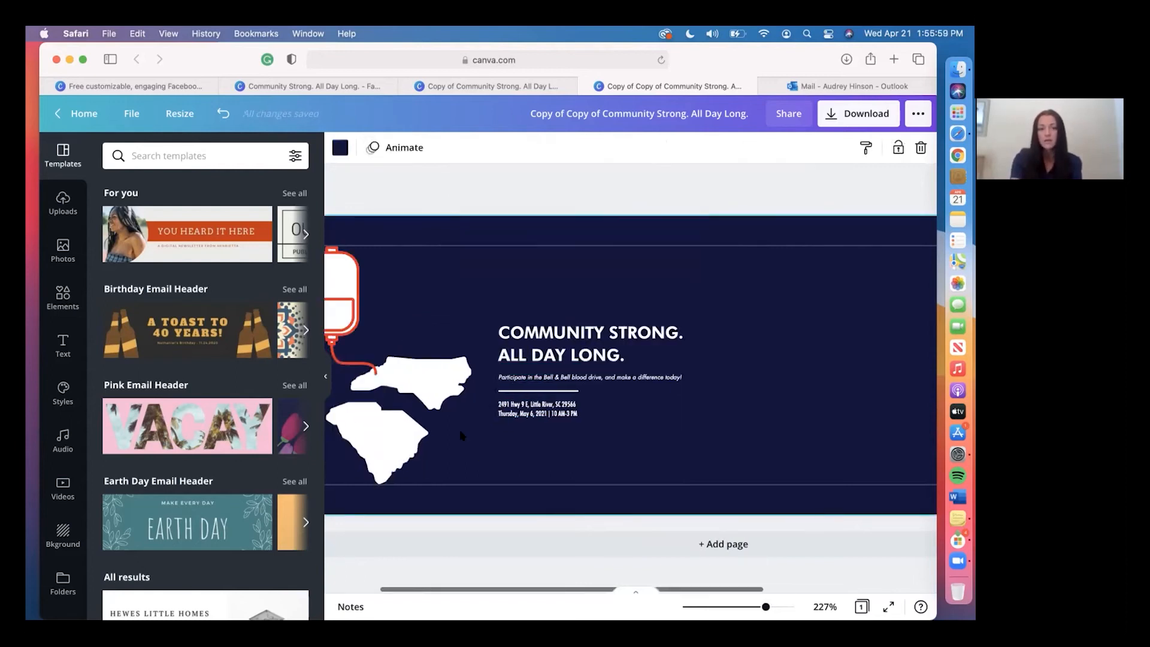
pyautogui.click(576, 353)
pyautogui.click(575, 443)
pyautogui.click(544, 333)
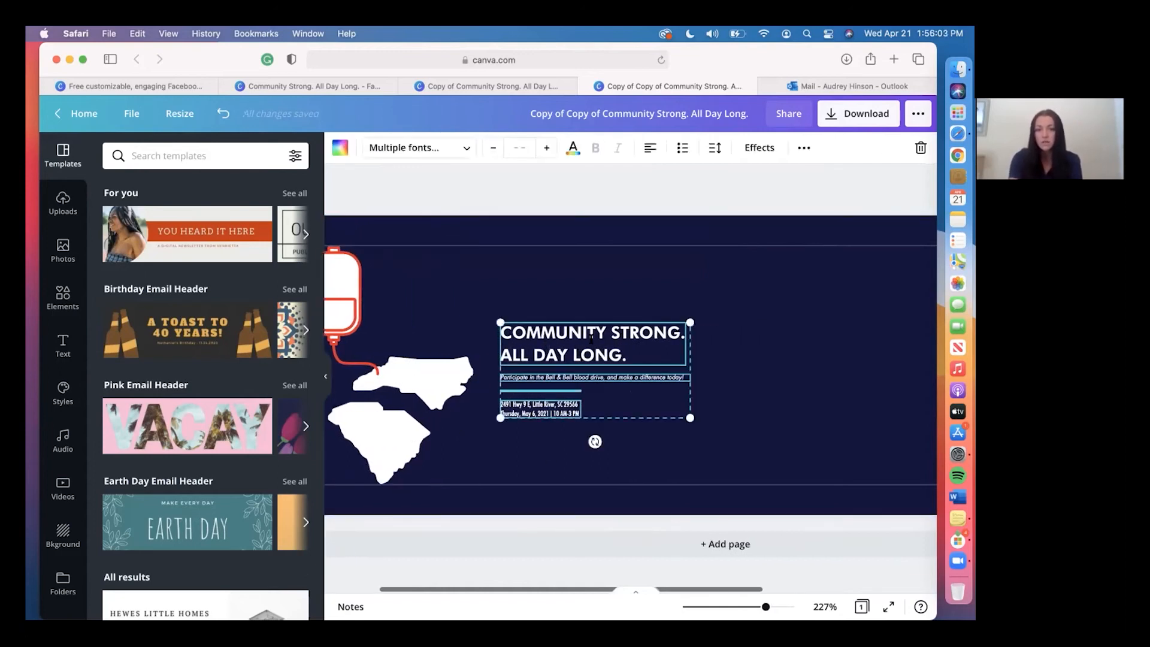
pyautogui.moveTo(544, 333); pyautogui.dragTo(539, 256)
pyautogui.moveTo(689, 350); pyautogui.dragTo(866, 434)
pyautogui.hscroll(3, 838, 490)
pyautogui.hscroll(3, 838, 490)
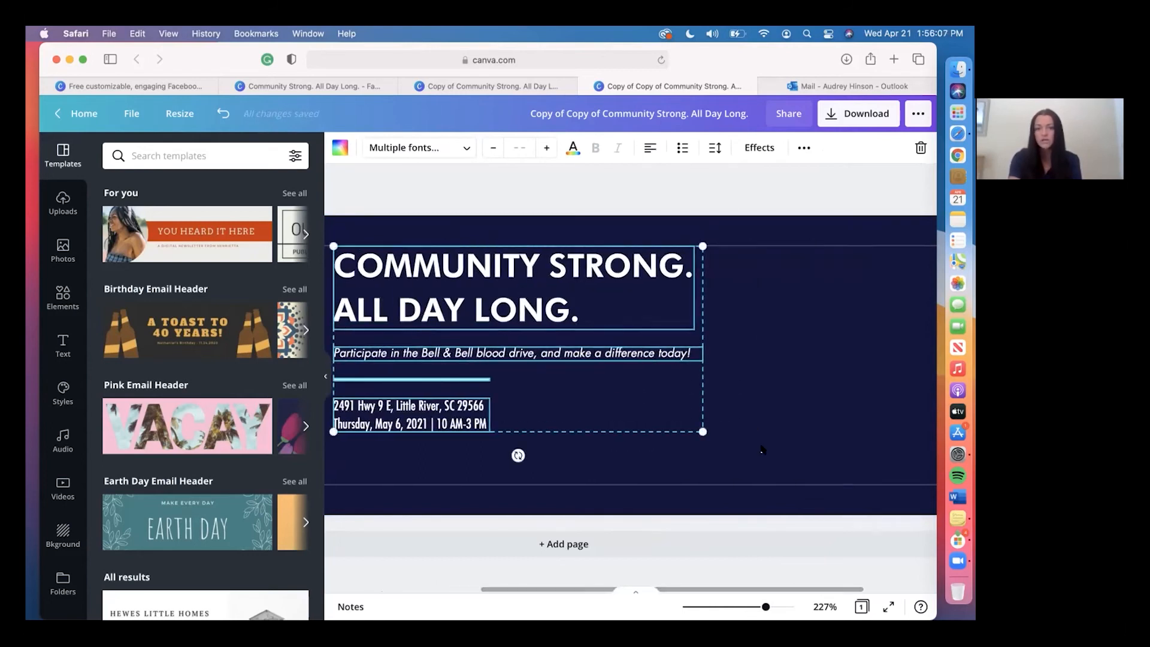
pyautogui.moveTo(704, 432); pyautogui.dragTo(846, 523)
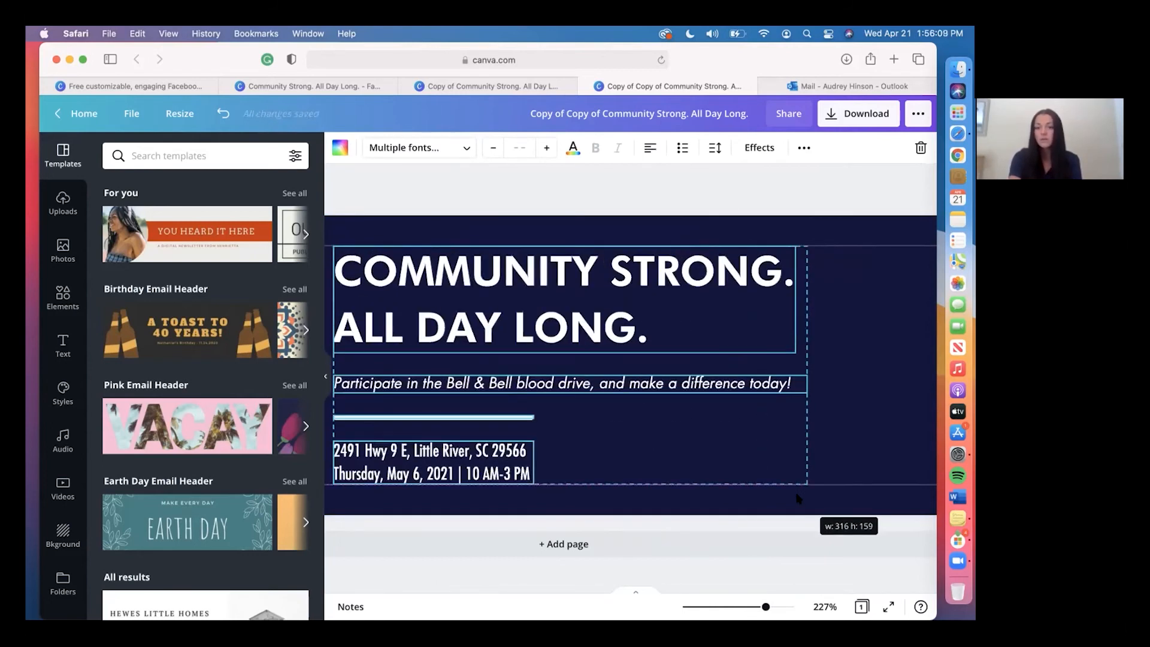
pyautogui.click(827, 606)
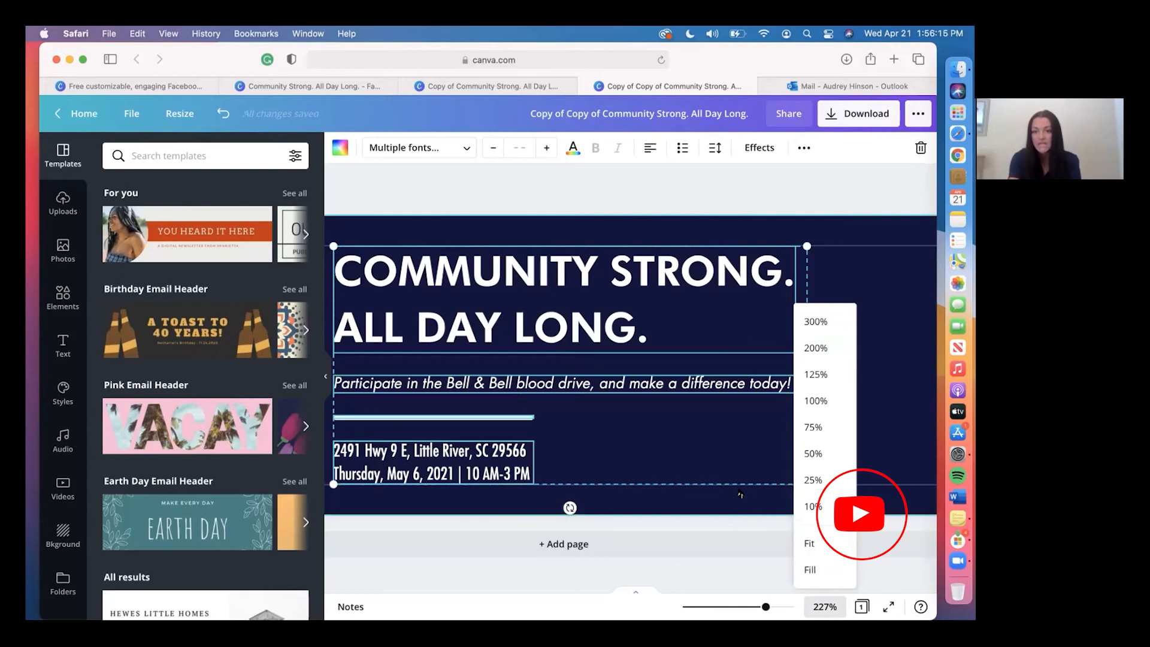
pyautogui.click(808, 542)
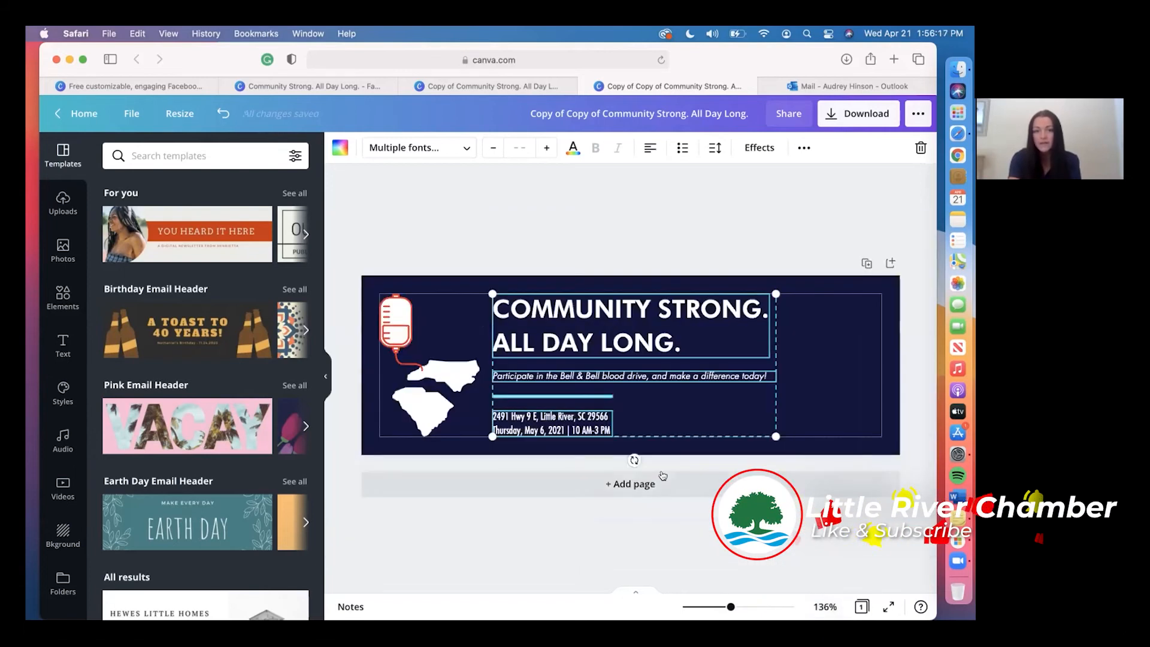
pyautogui.click(634, 482)
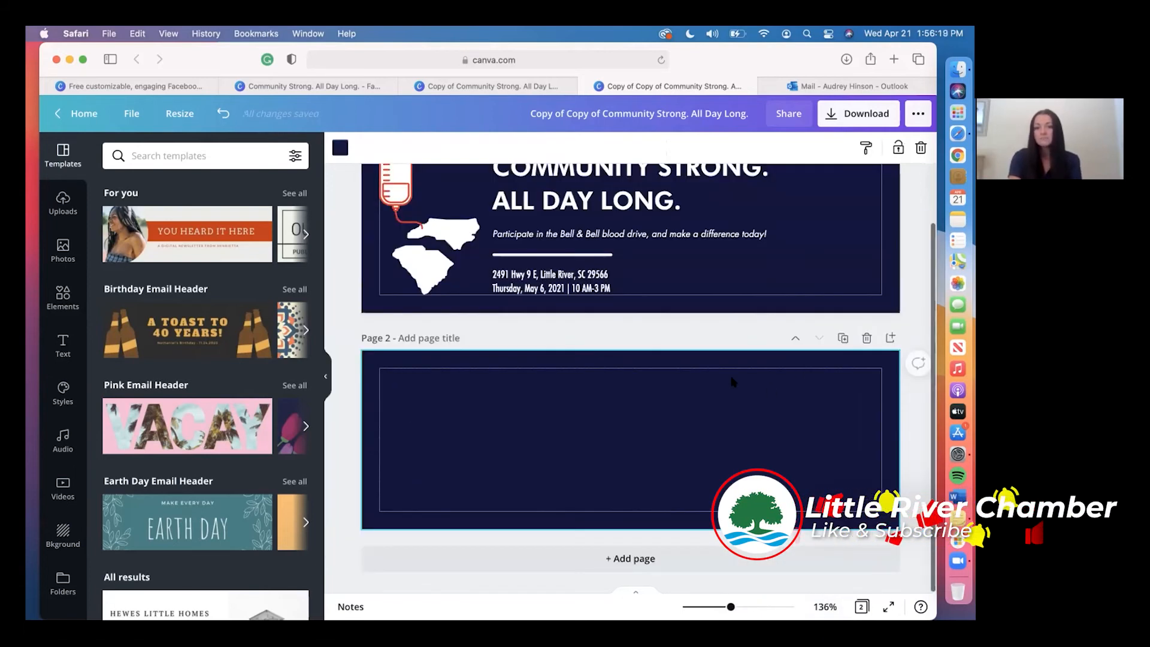
pyautogui.scroll(2, 736, 386)
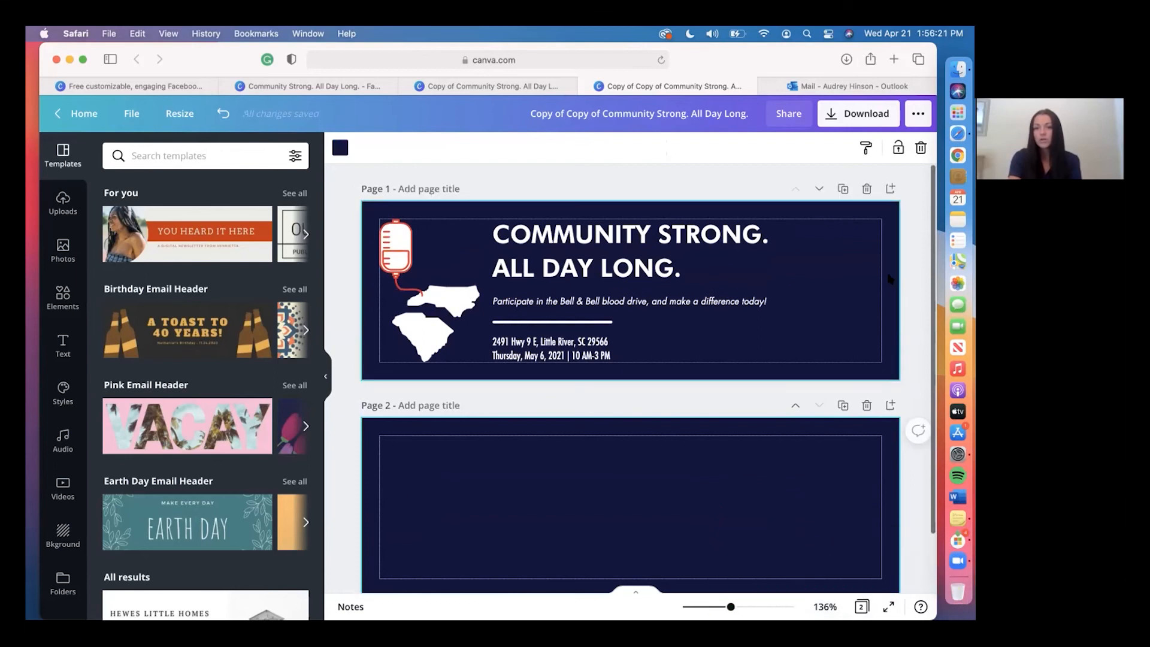
pyautogui.click(866, 406)
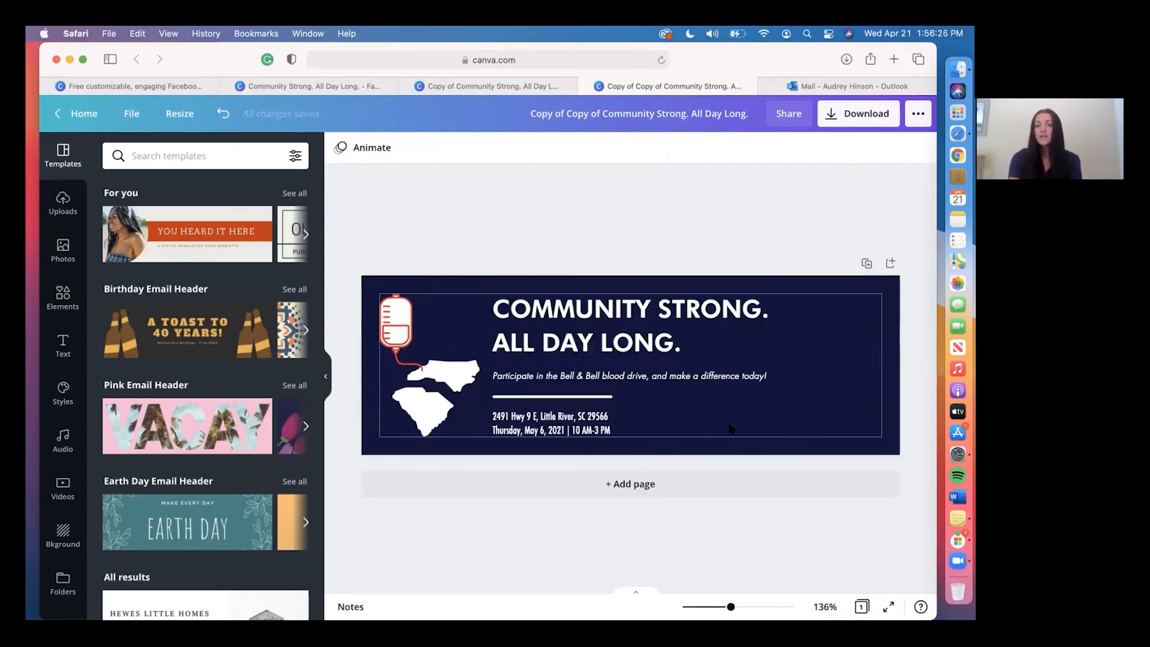
# - Select the blood bag and state graphic with the text block and center them together horizontally in the email header
pyautogui.moveTo(450, 328); pyautogui.dragTo(731, 449)
pyautogui.moveTo(616, 319); pyautogui.dragTo(671, 320)
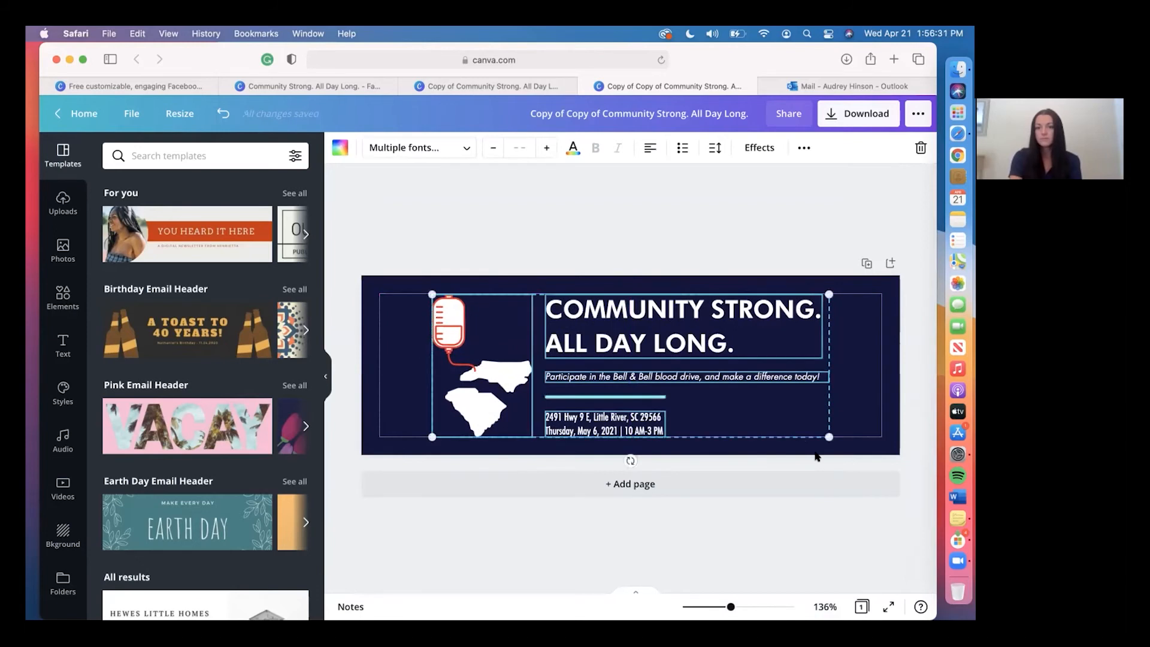
pyautogui.click(865, 443)
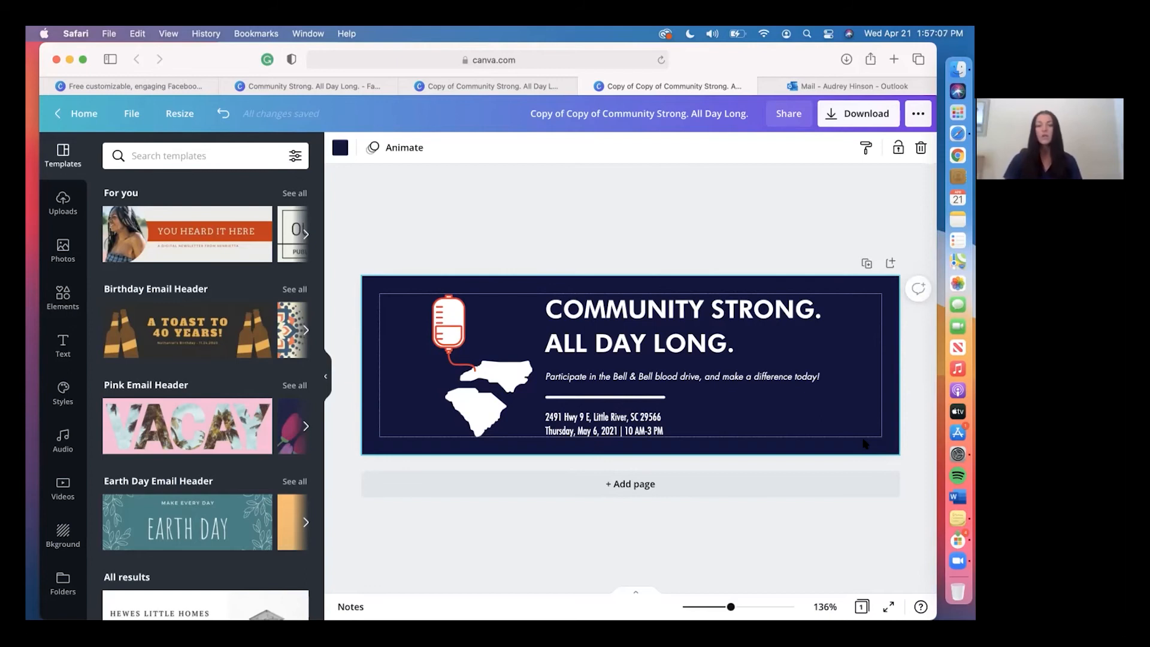
# - Review the flyer, Facebook post and email header versions, and look at the resize options for the Facebook post
pyautogui.click(498, 87)
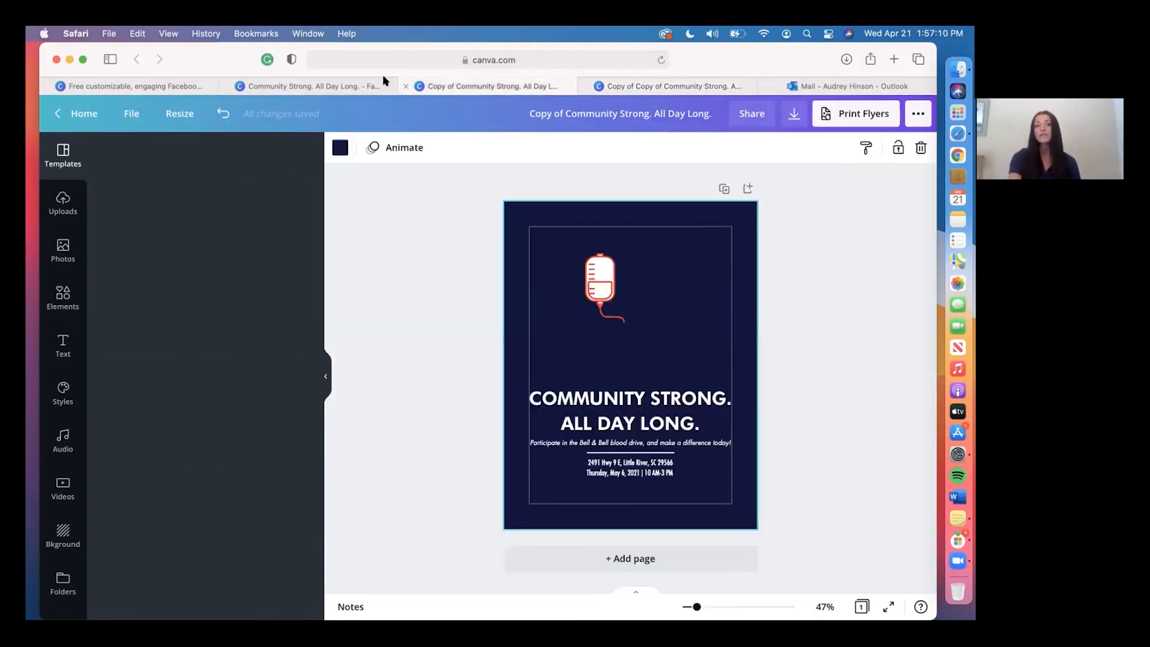
pyautogui.click(345, 87)
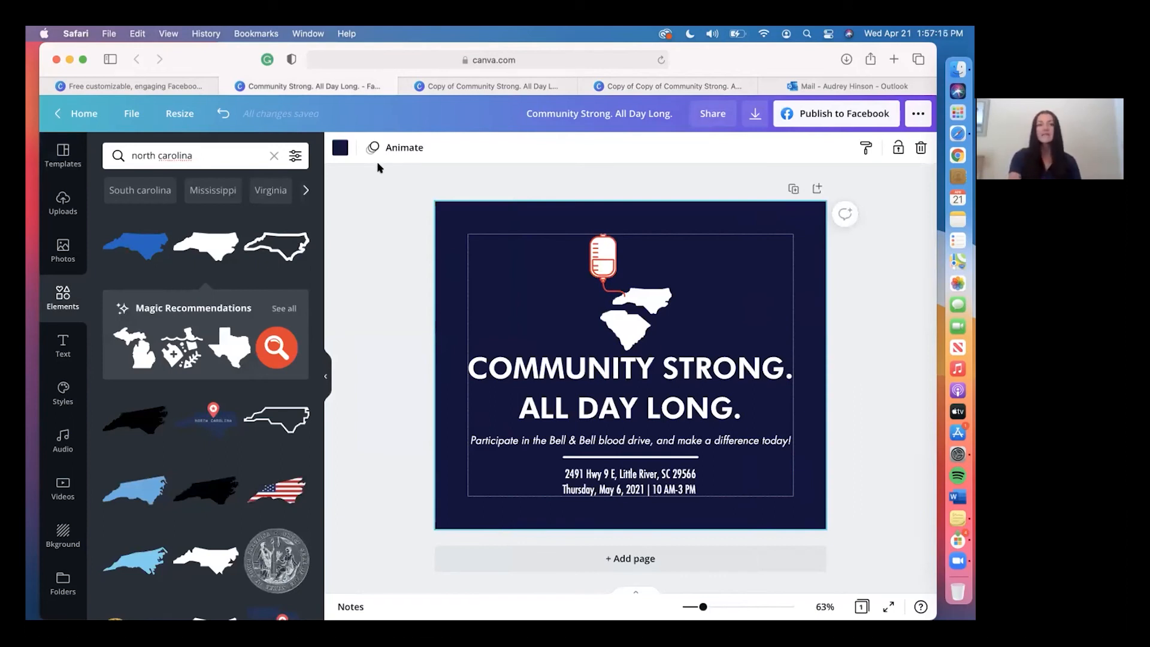
pyautogui.click(185, 117)
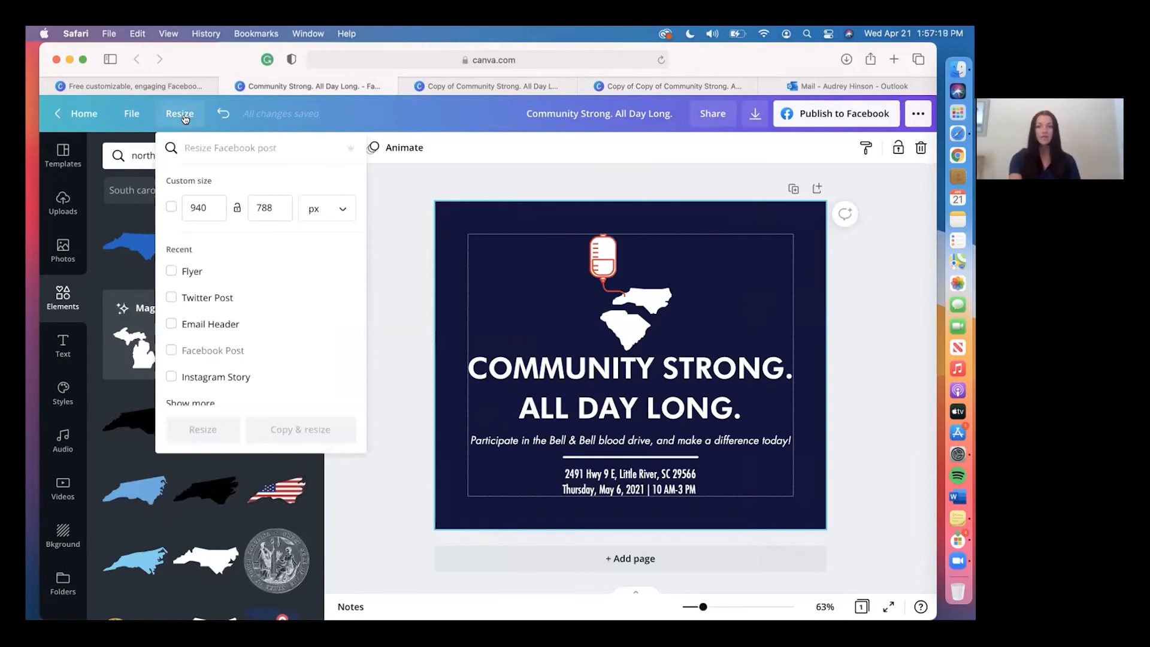
pyautogui.click(203, 206)
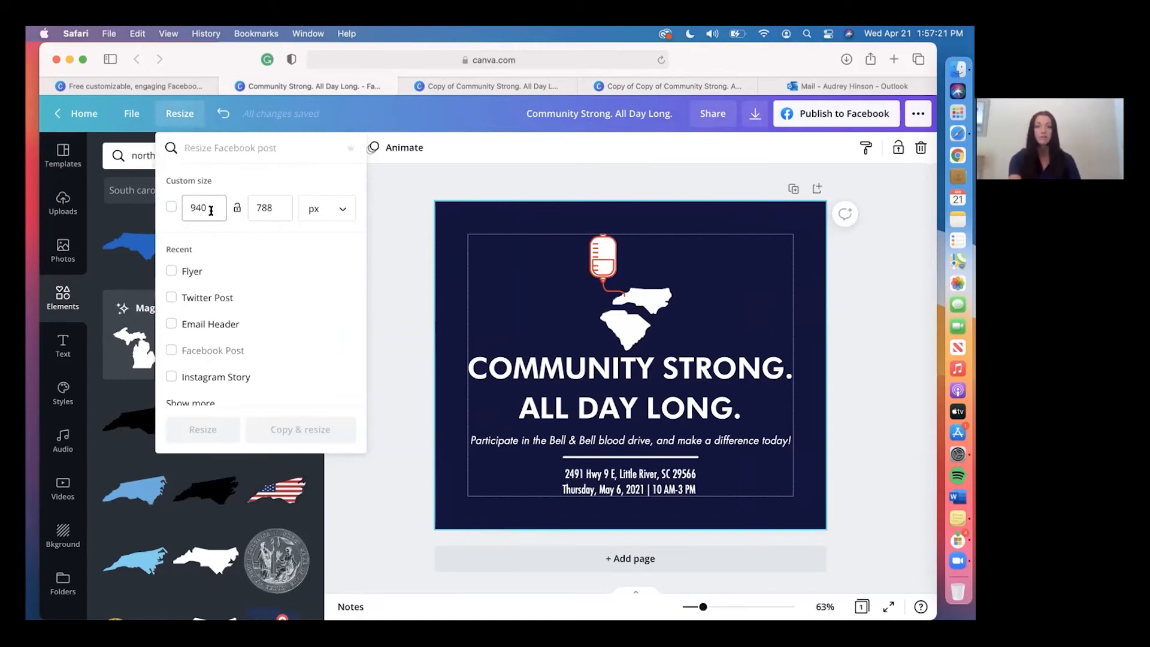
pyautogui.click(500, 87)
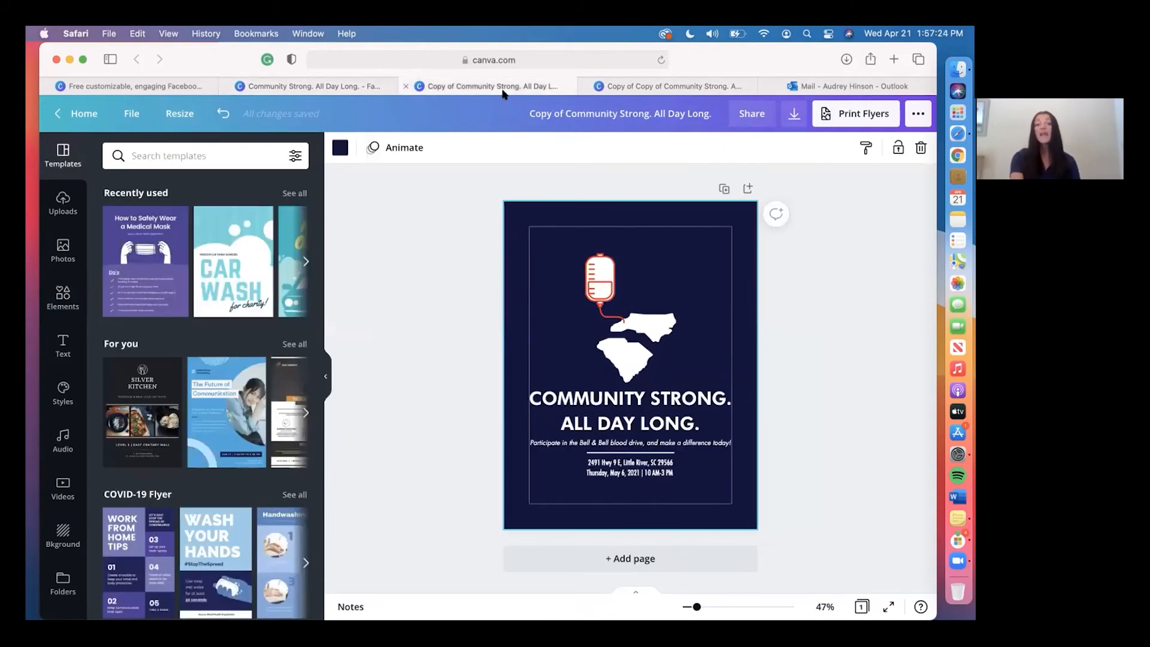
pyautogui.click(627, 86)
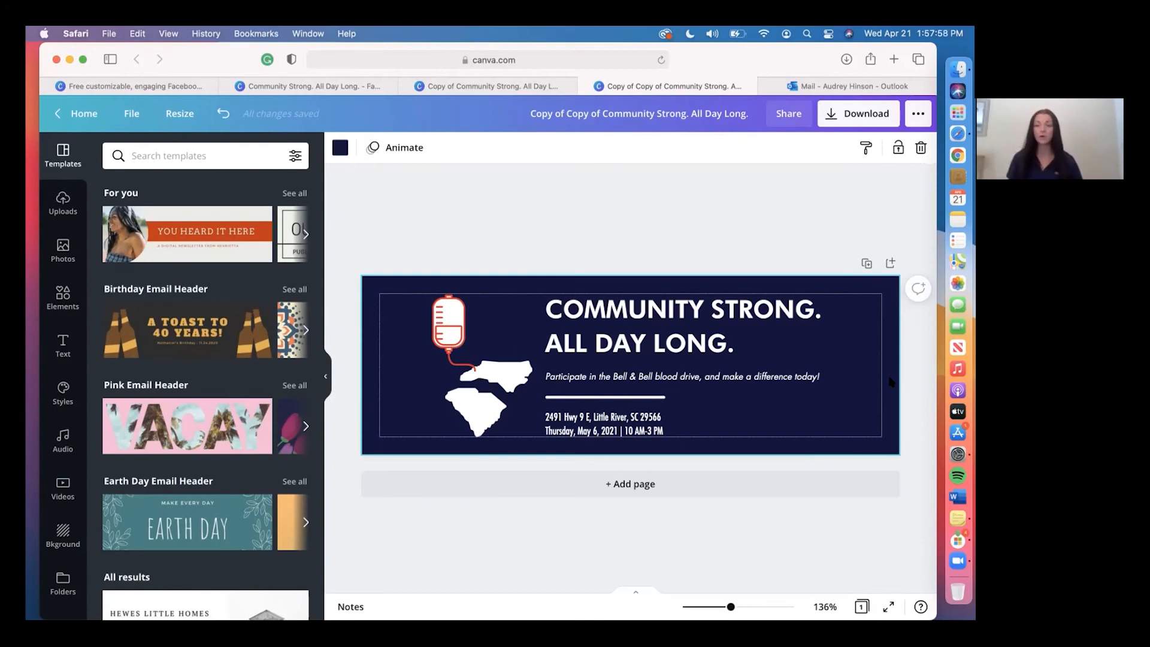
# - Look through the publishing, sharing and print options available for the email header design
pyautogui.click(919, 115)
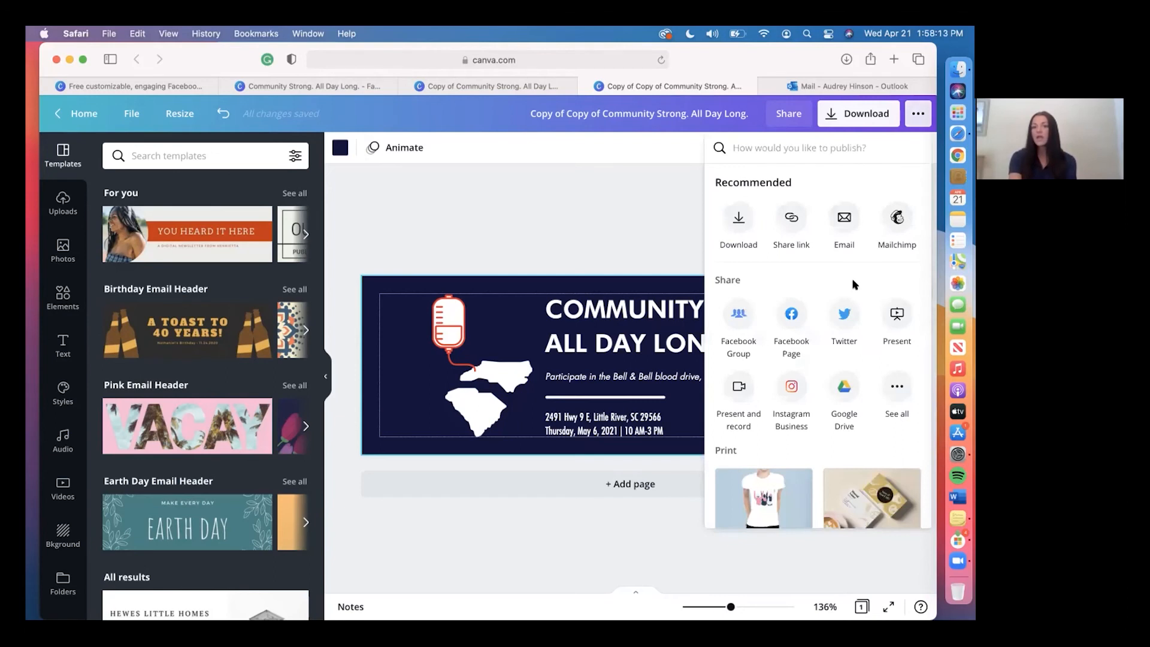
pyautogui.scroll(-2, 855, 285)
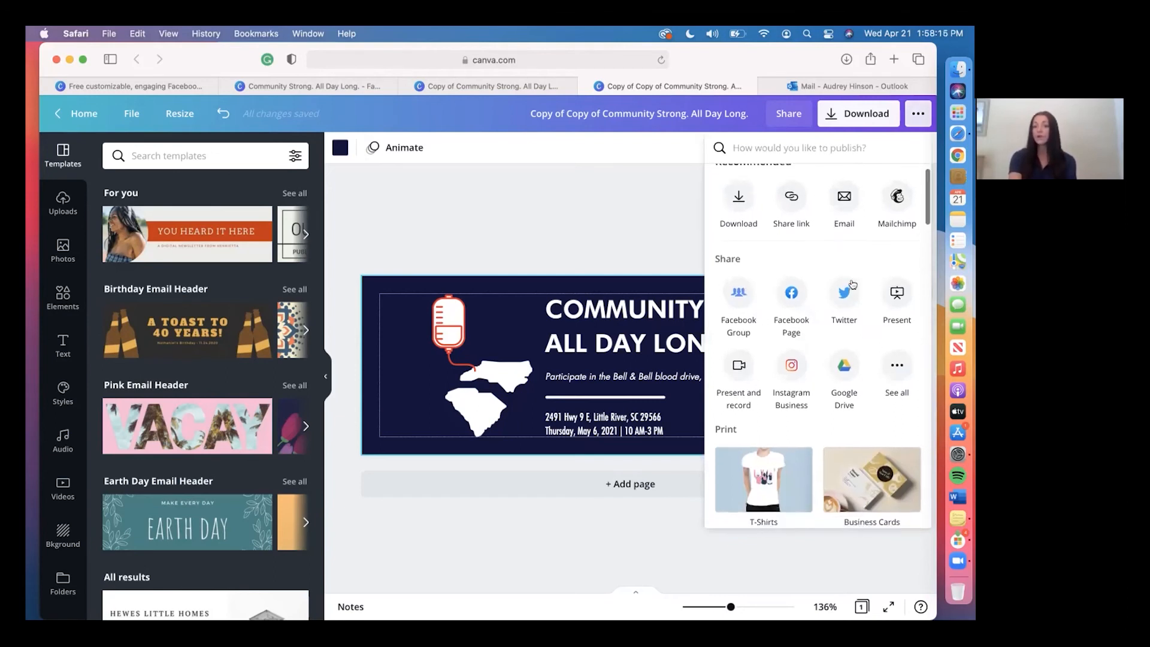
pyautogui.scroll(1, 853, 284)
pyautogui.scroll(-5, 854, 285)
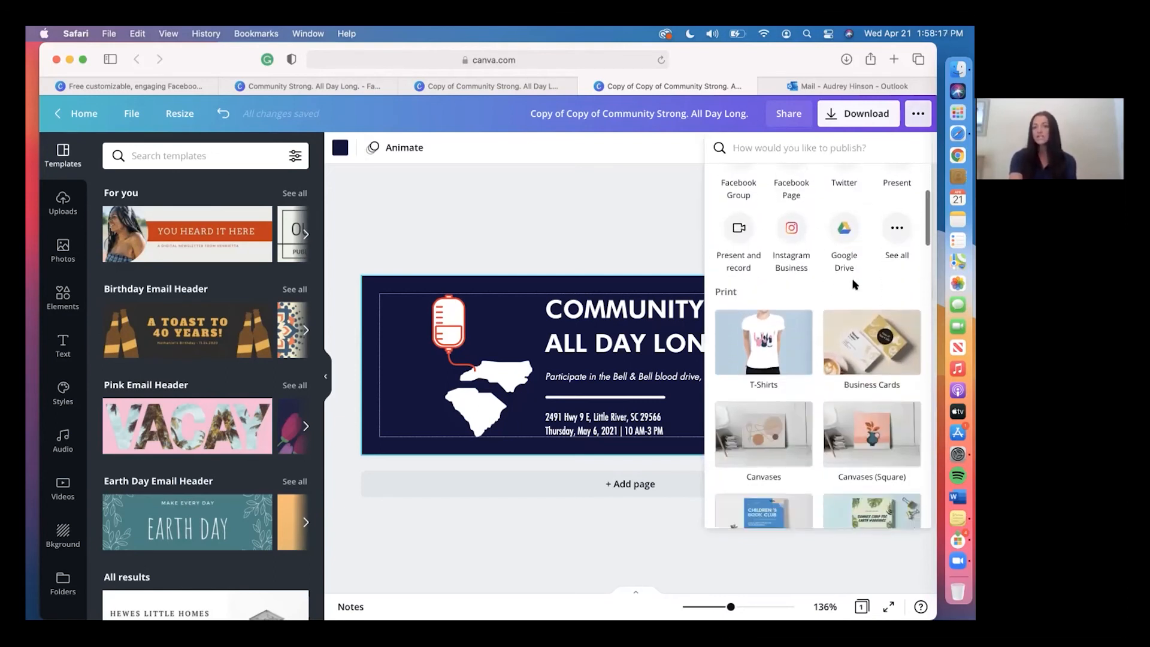
pyautogui.scroll(5, 854, 285)
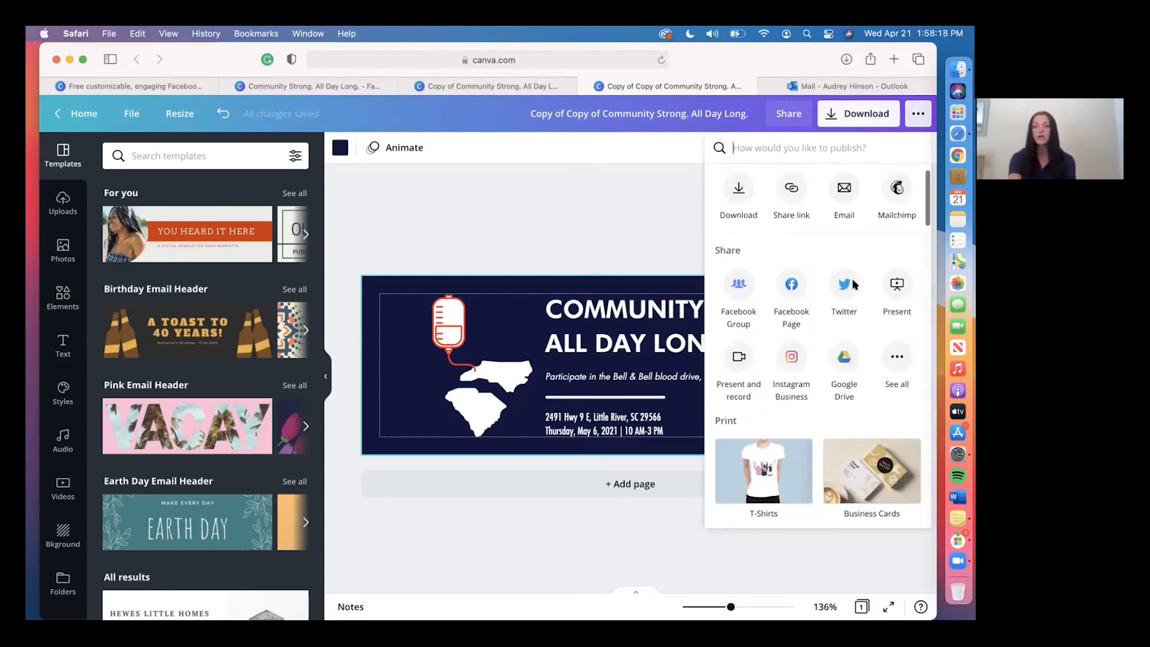
# - Bring up the email header's download settings and examine the available file types
pyautogui.click(735, 215)
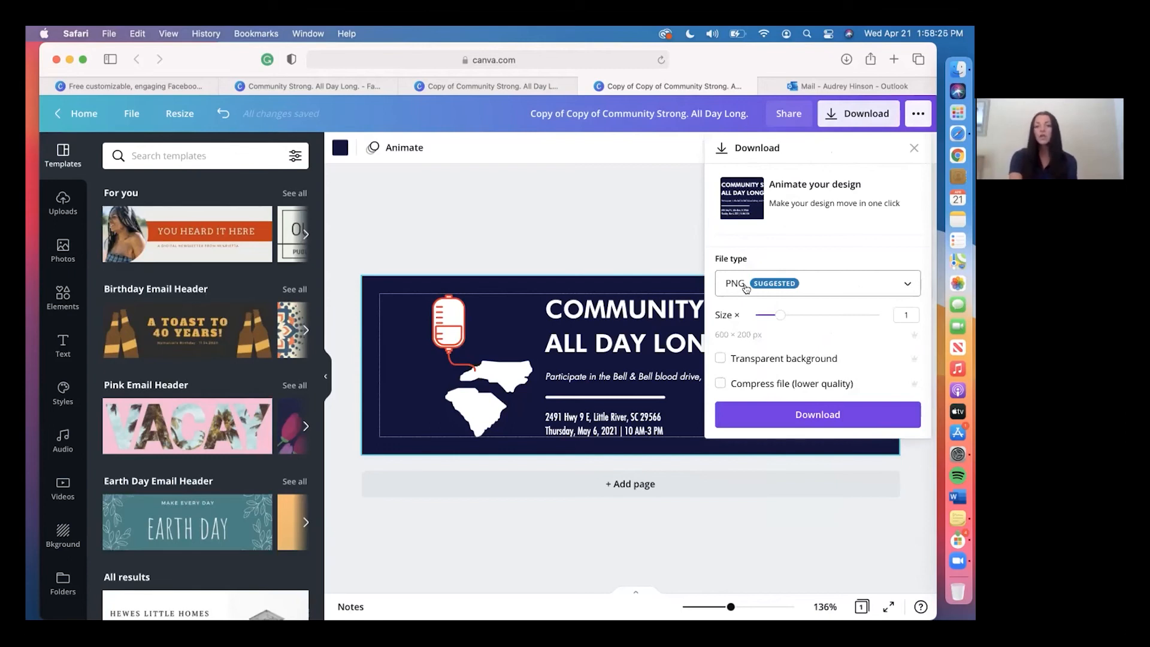
pyautogui.click(796, 282)
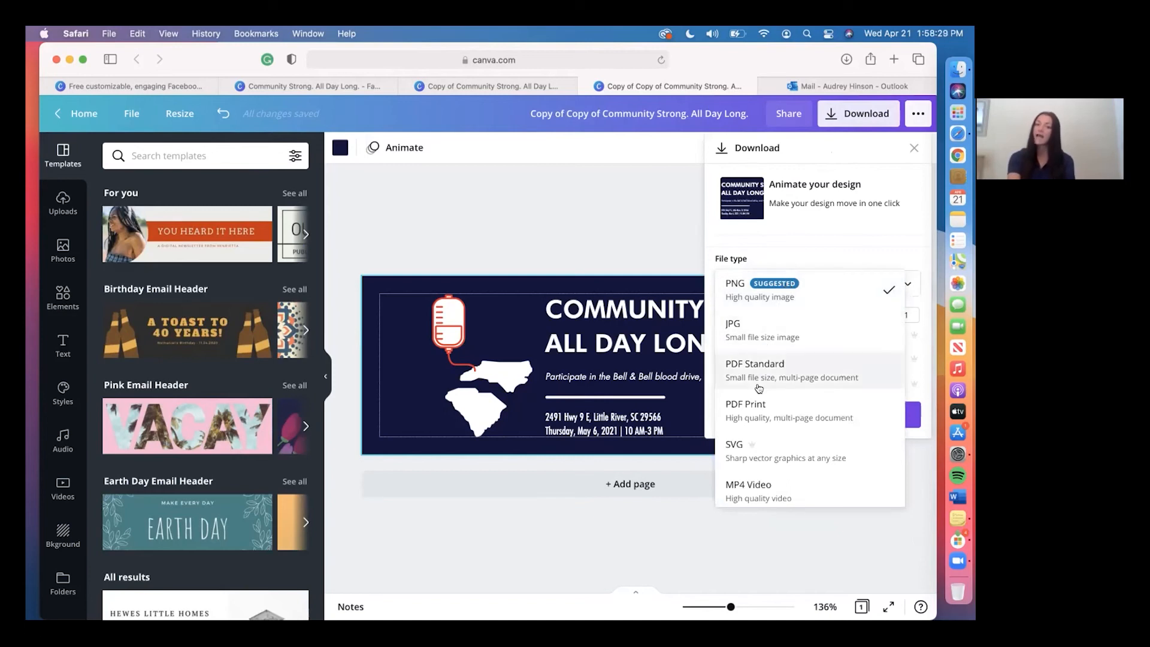
pyautogui.scroll(-2, 779, 359)
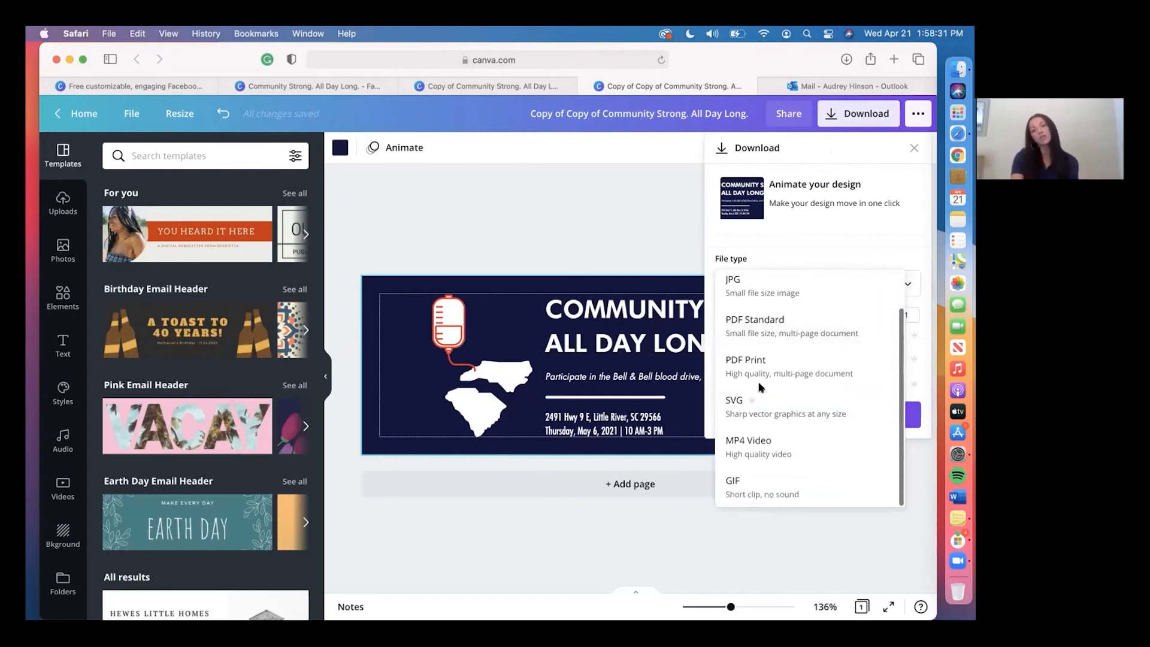
pyautogui.scroll(2, 760, 387)
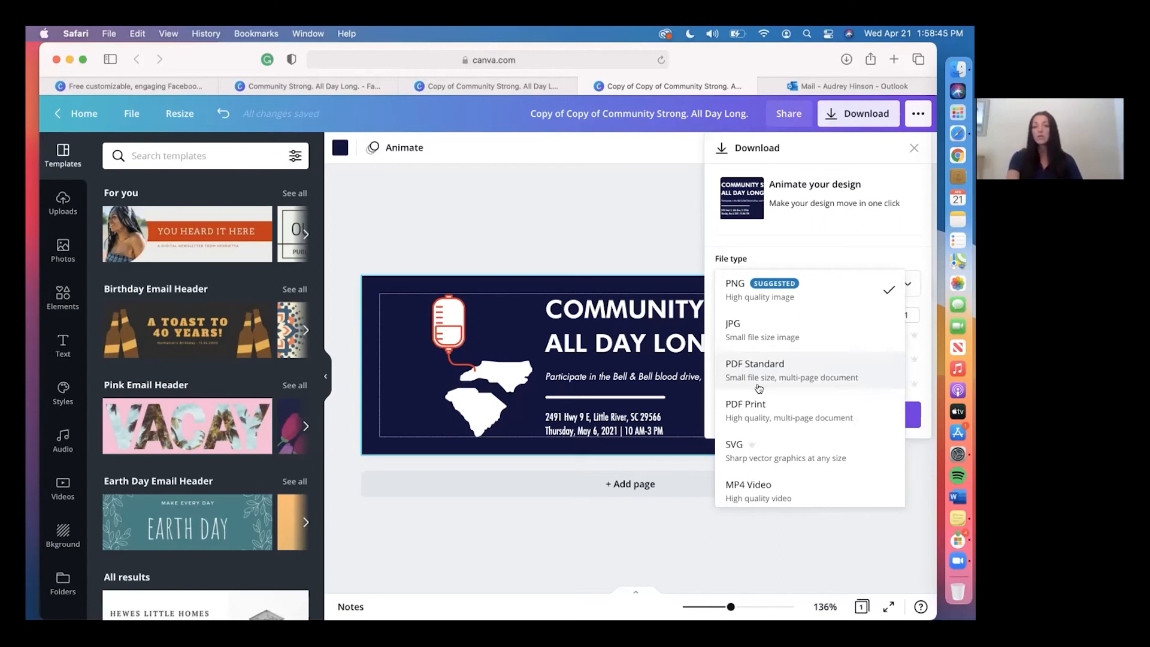
pyautogui.scroll(-2, 759, 388)
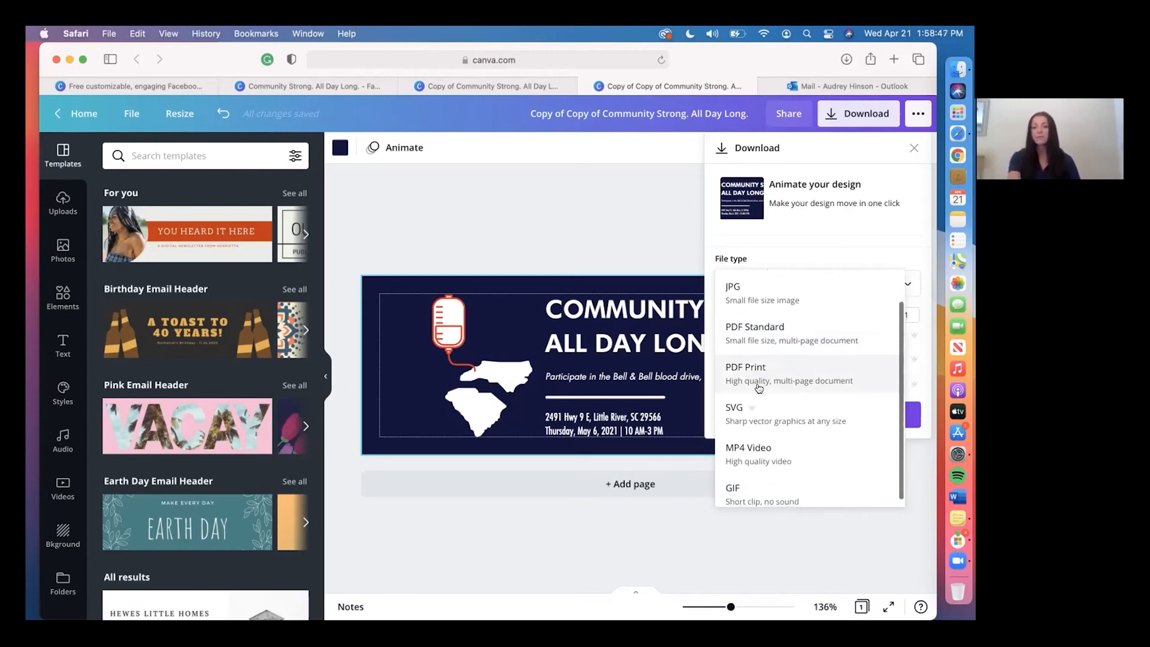
pyautogui.scroll(-1, 759, 388)
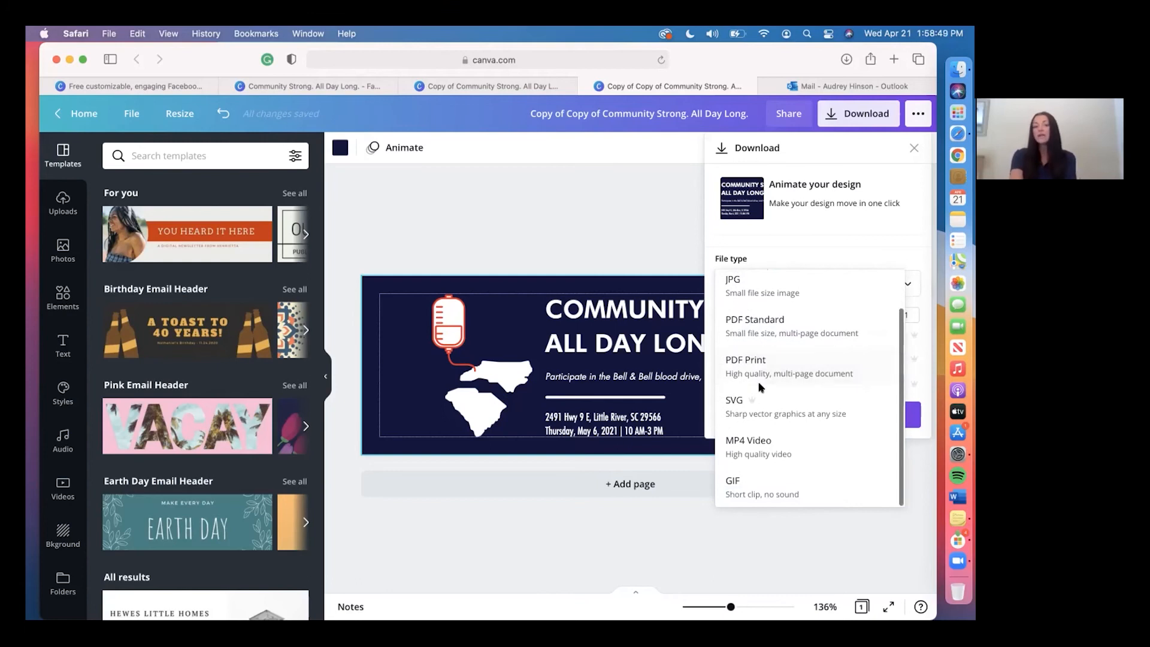
pyautogui.scroll(2, 759, 388)
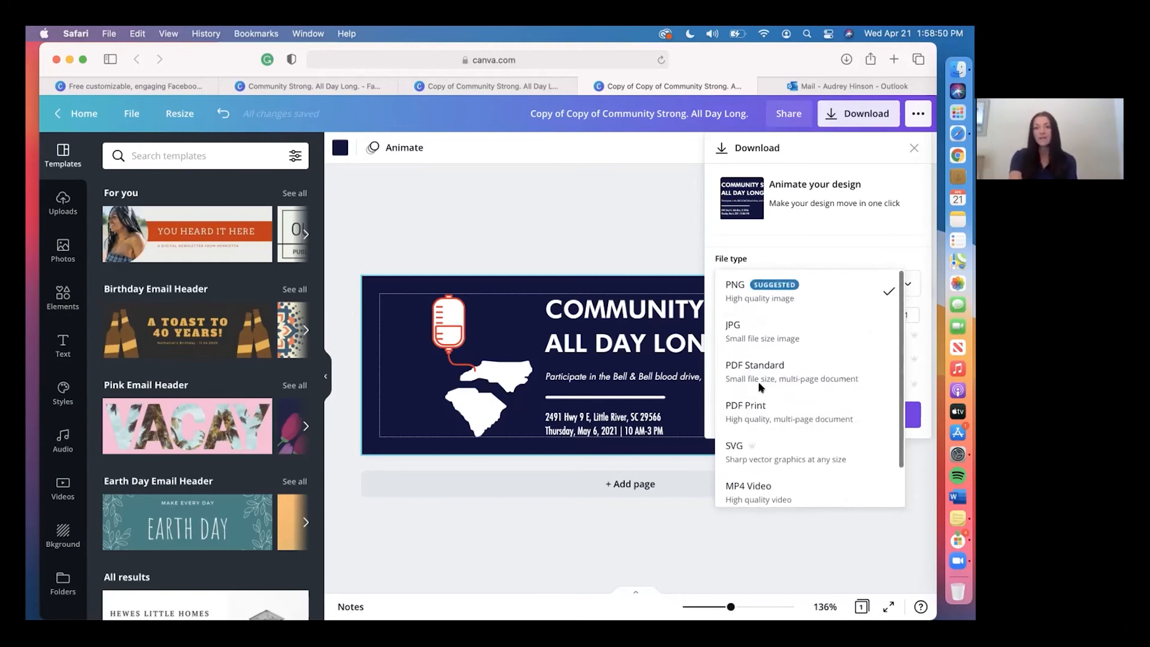
# - Keep PNG as the file type, download the email header at size 1, and dismiss the saved-design message
pyautogui.click(823, 263)
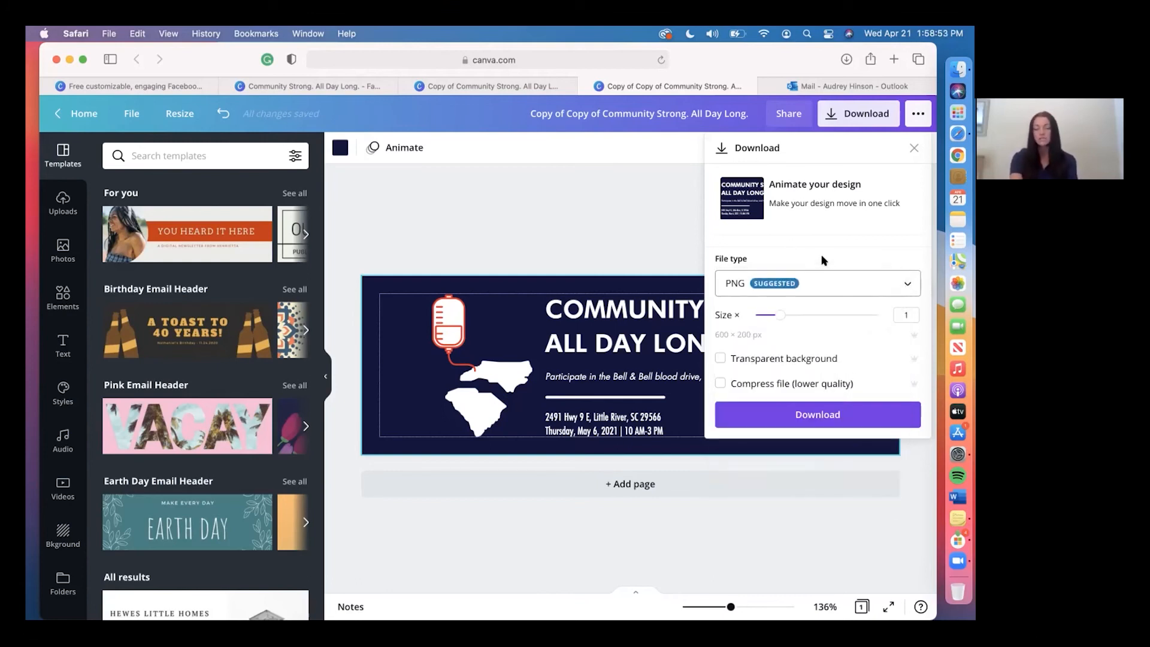
pyautogui.click(795, 284)
pyautogui.click(795, 284)
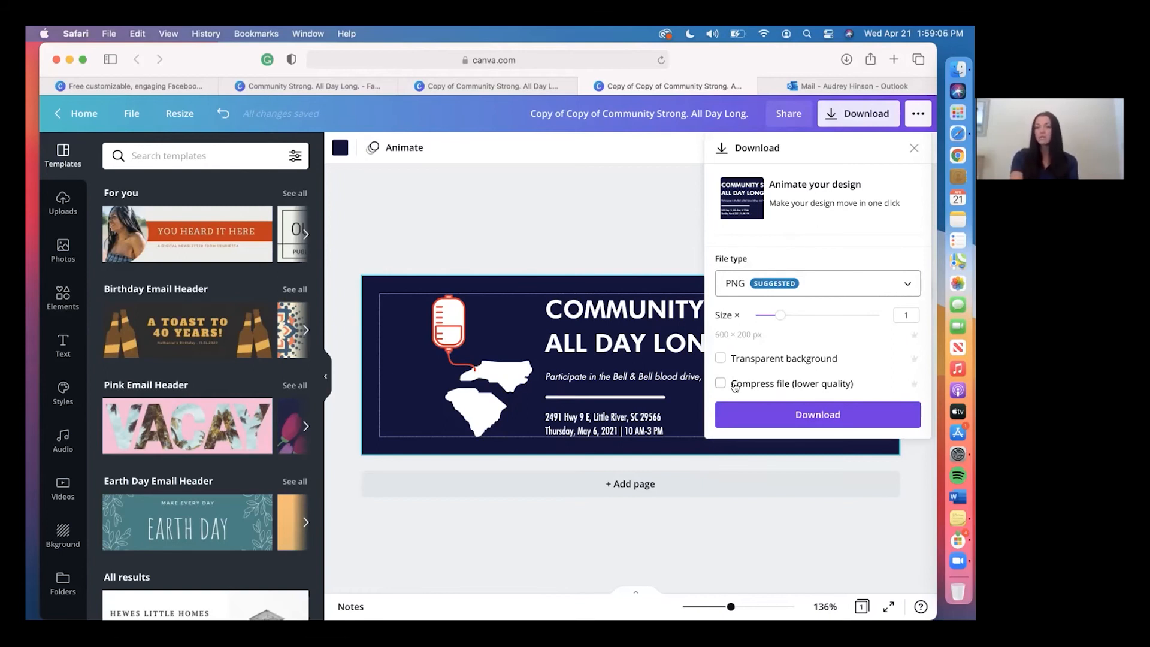
pyautogui.click(775, 411)
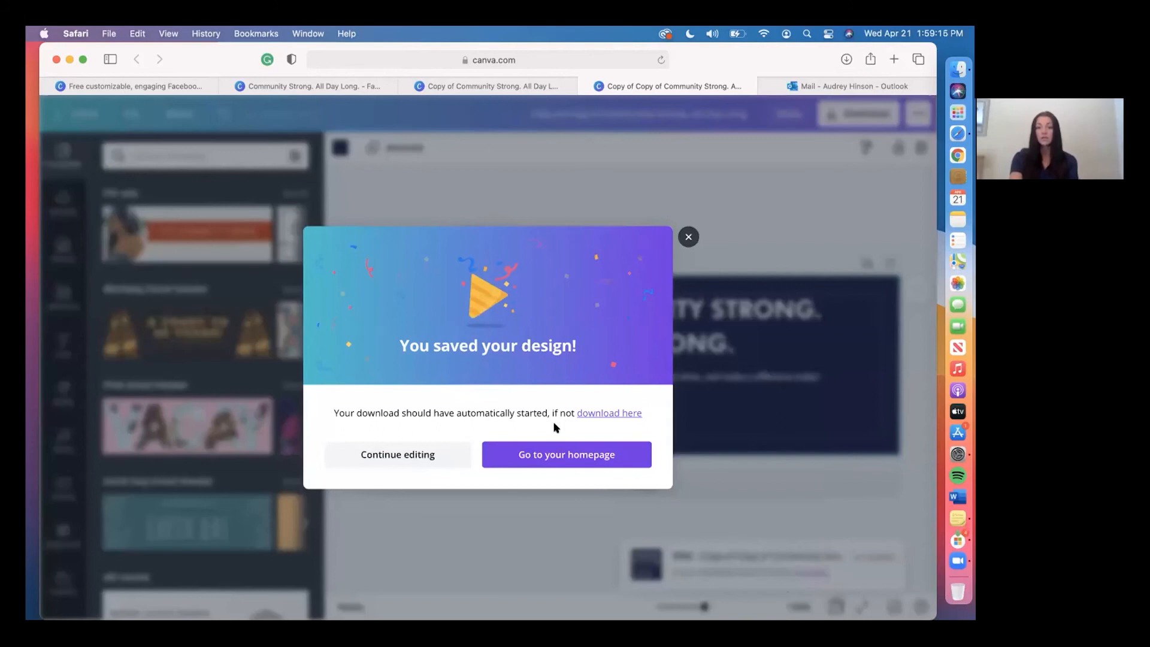
pyautogui.click(687, 238)
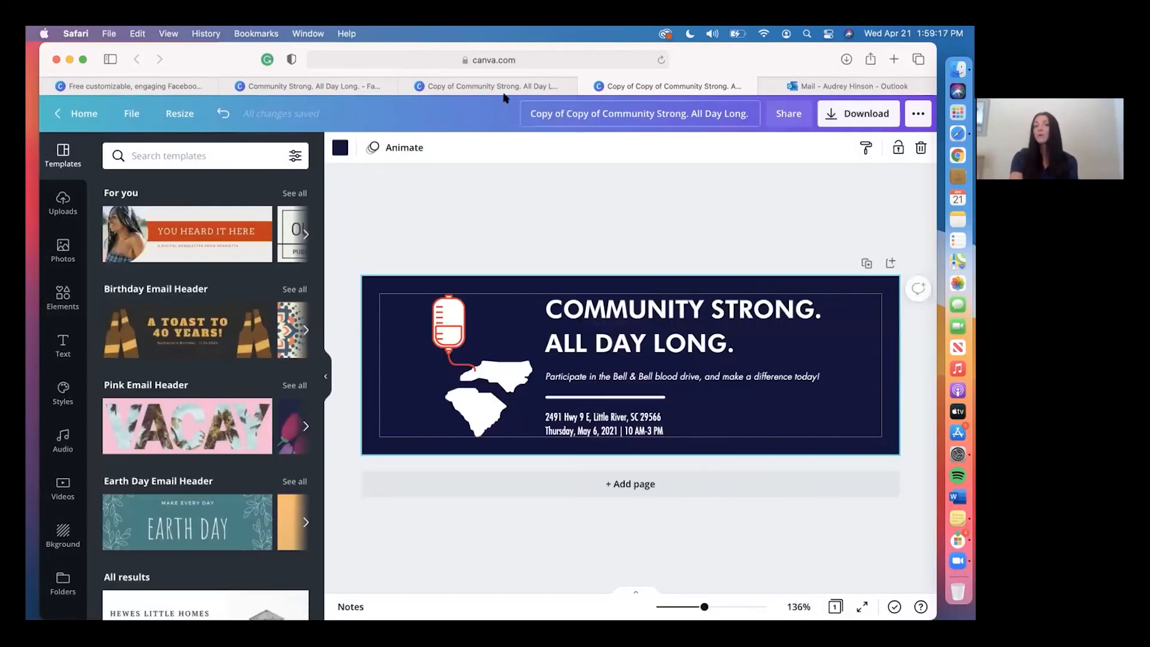
# - Switch to the flyer version and look at its download settings
pyautogui.click(502, 90)
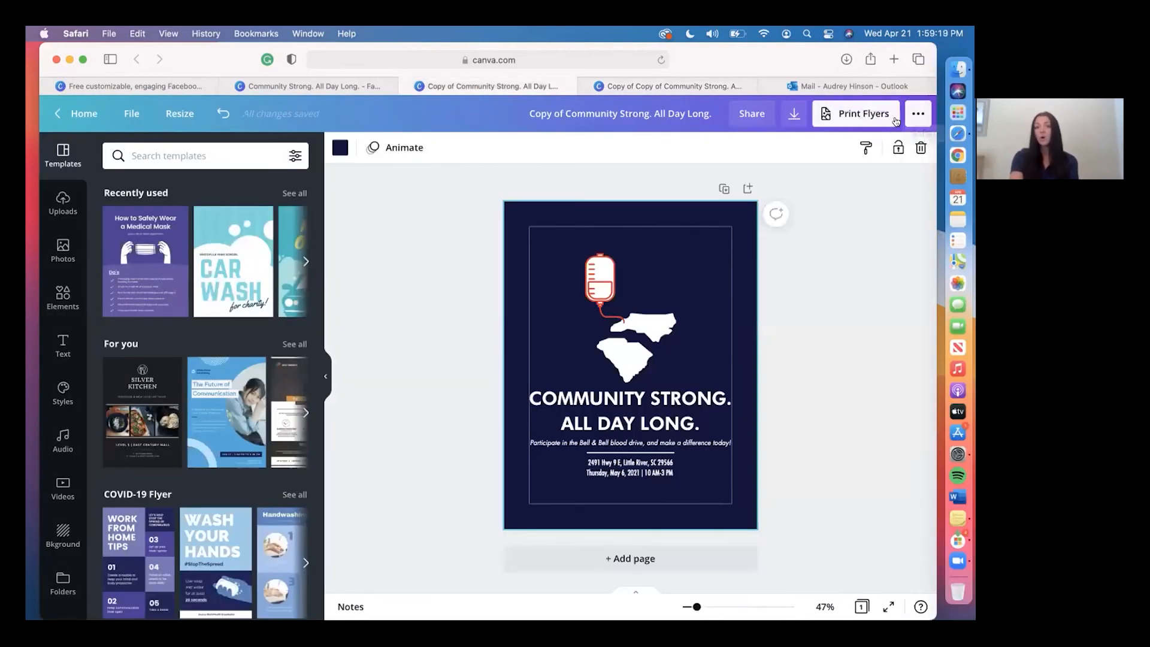
pyautogui.click(917, 113)
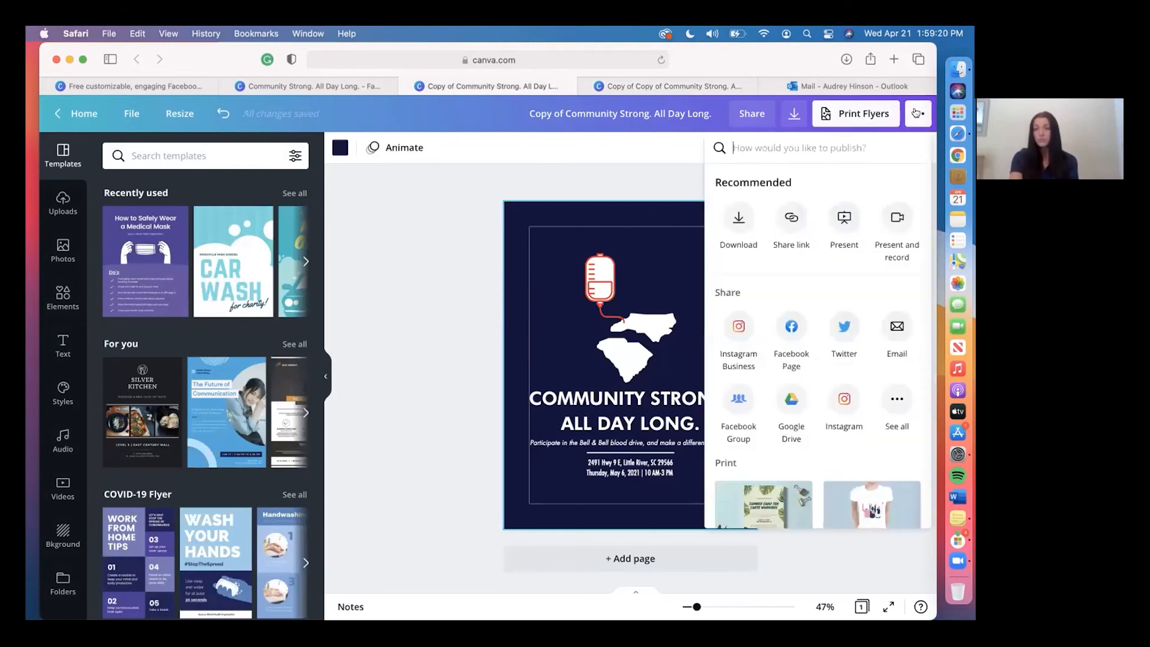
pyautogui.click(740, 217)
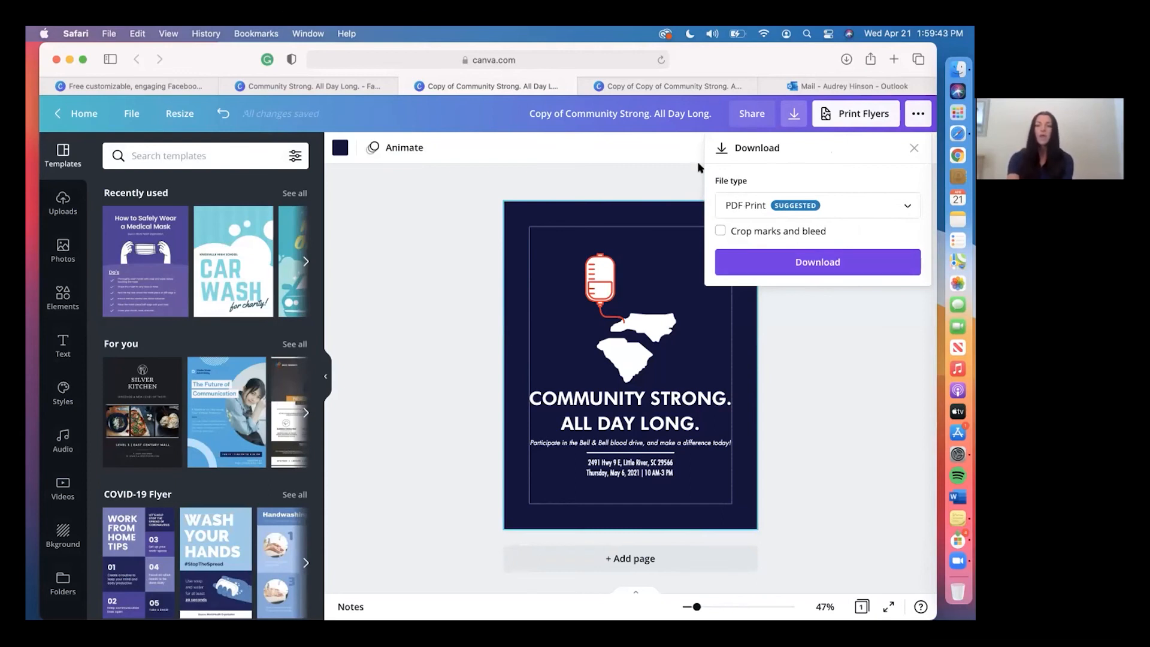
# - Browse the flyer's publishing options, including social sharing and the print products, and close them
pyautogui.click(916, 120)
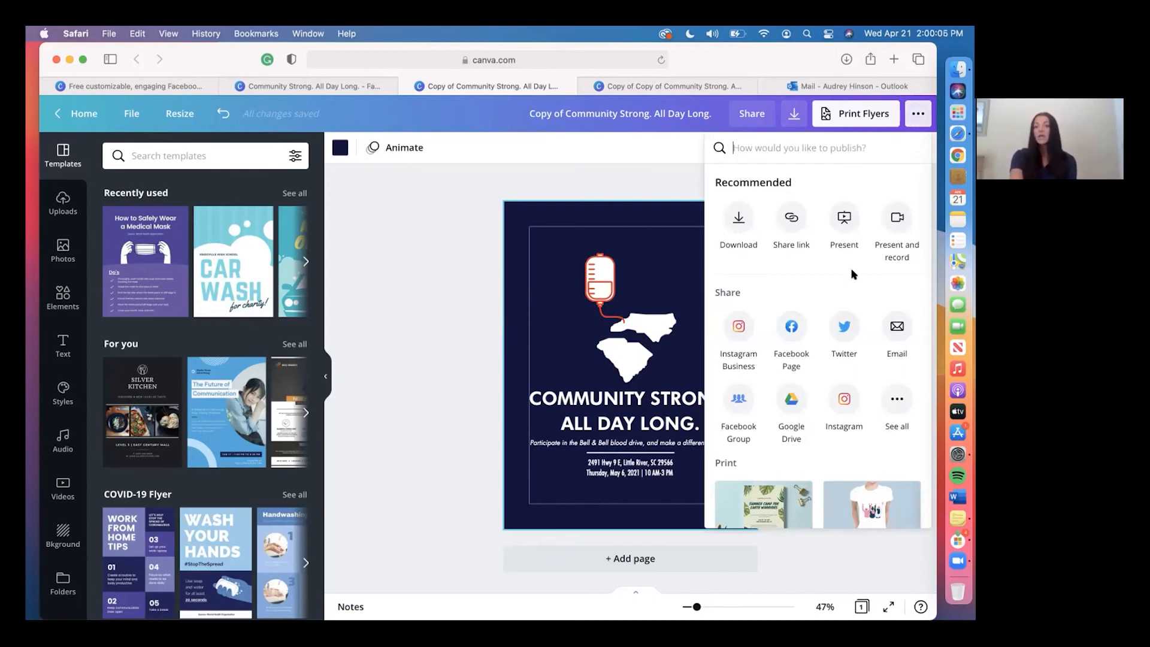
pyautogui.scroll(-1, 846, 297)
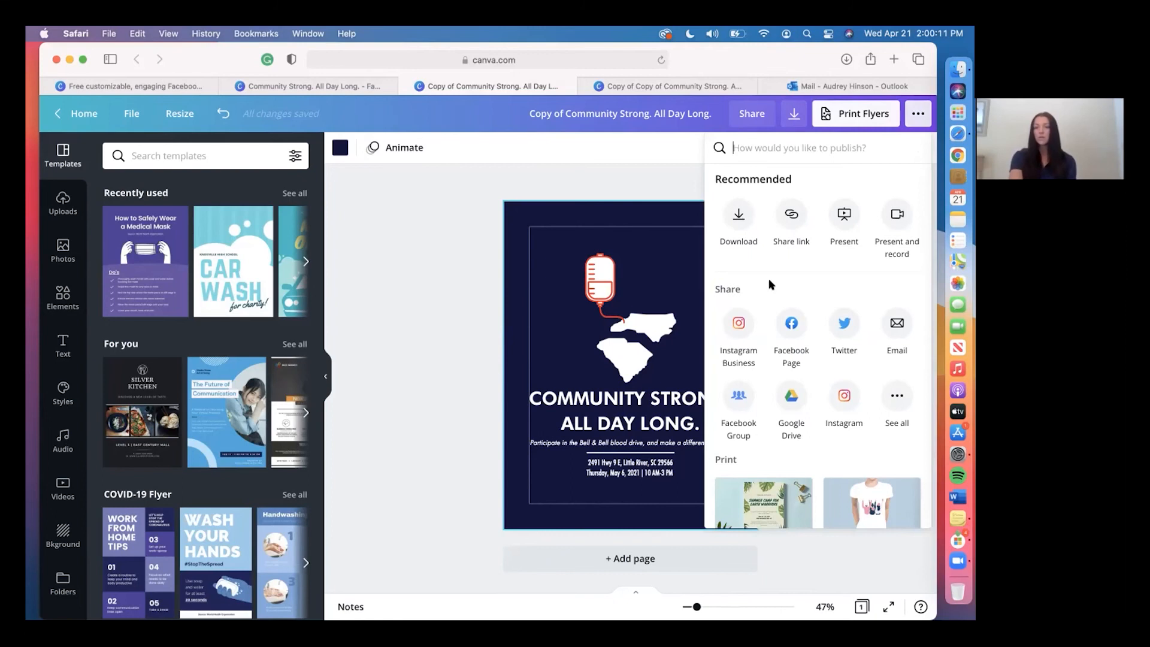
pyautogui.scroll(-3, 771, 284)
pyautogui.scroll(-3, 771, 285)
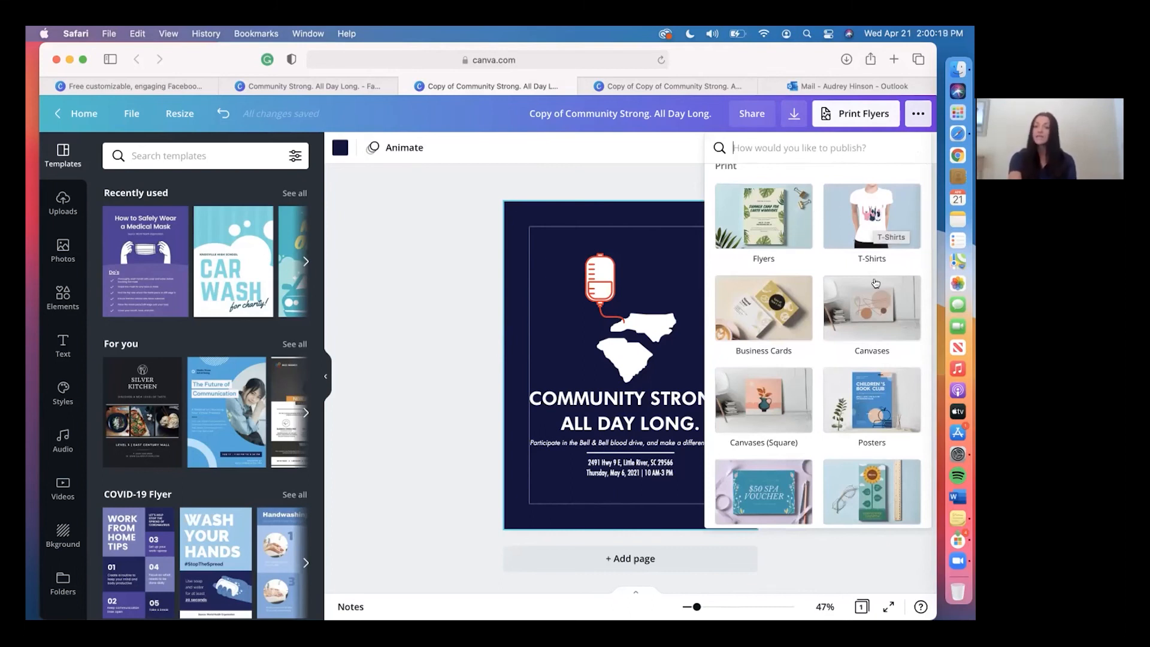
pyautogui.scroll(-4, 875, 281)
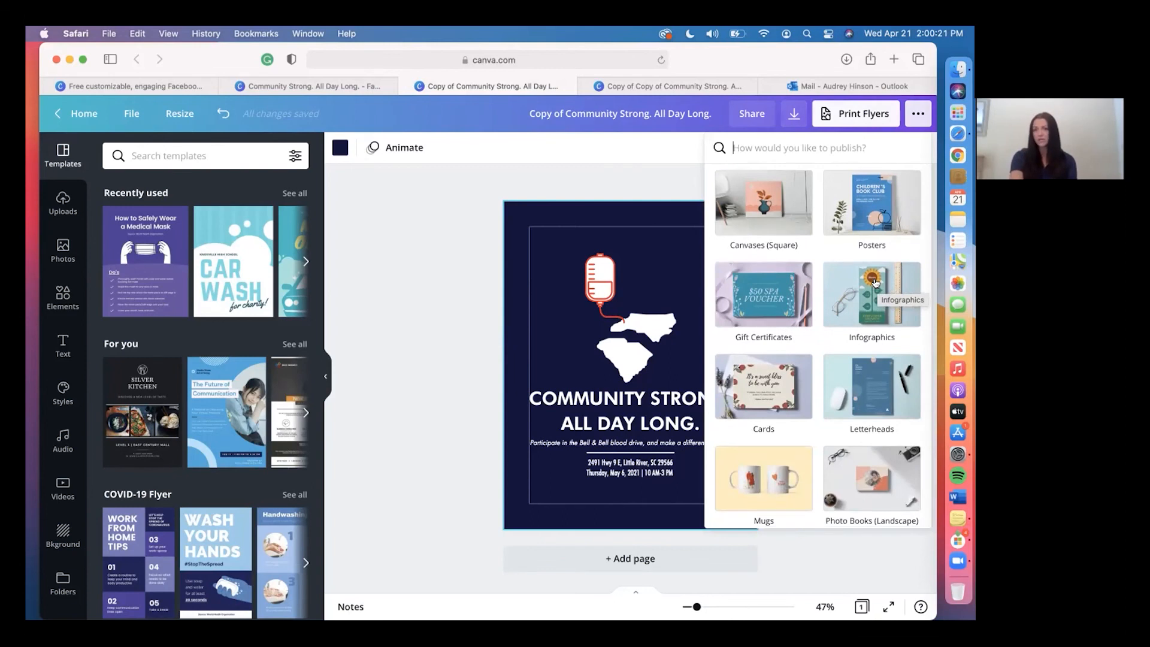
pyautogui.scroll(3, 875, 282)
pyautogui.scroll(5, 875, 283)
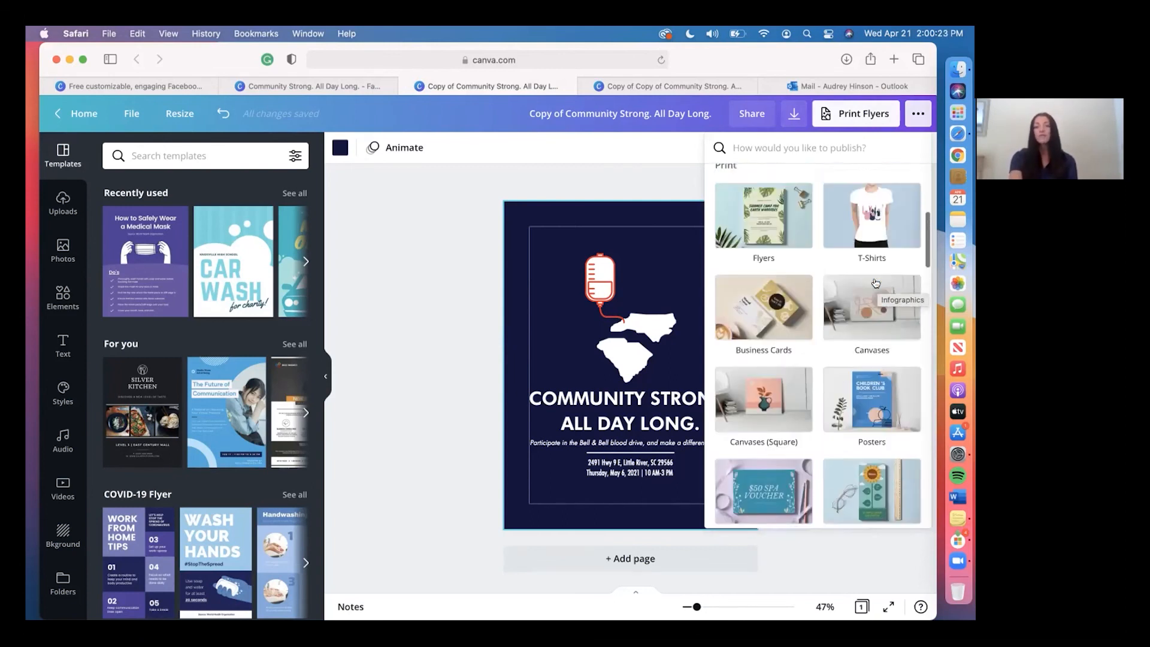
pyautogui.click(923, 119)
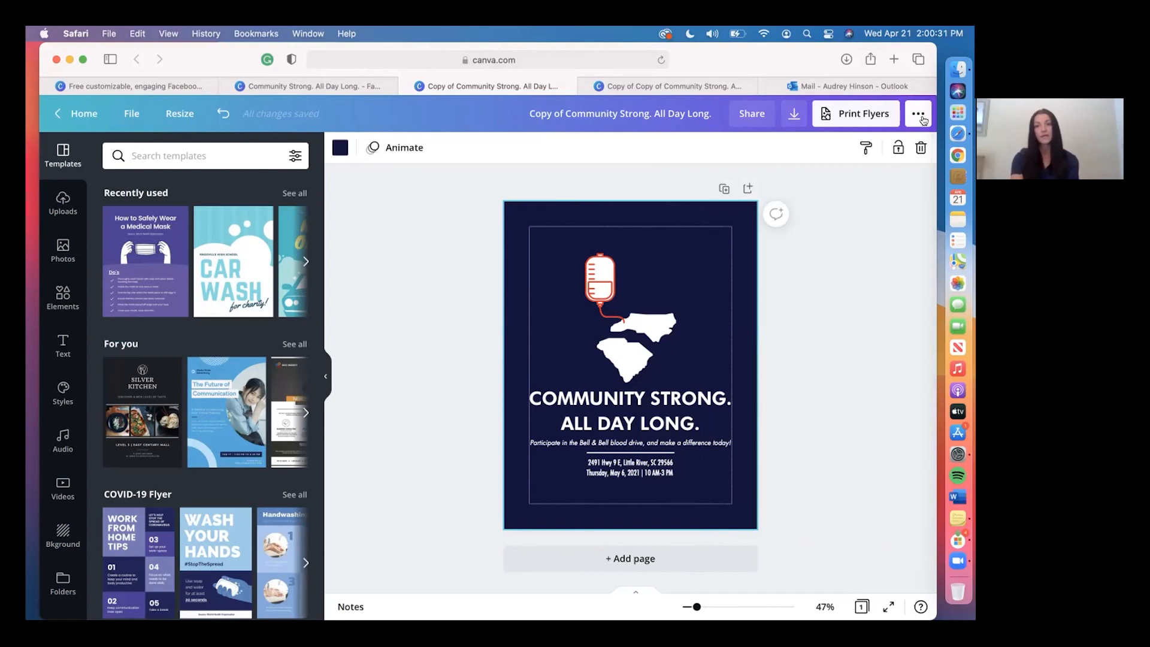
# - Close the resize options on the Facebook post, return to the Canva home page and open the Brand Kit
pyautogui.click(319, 87)
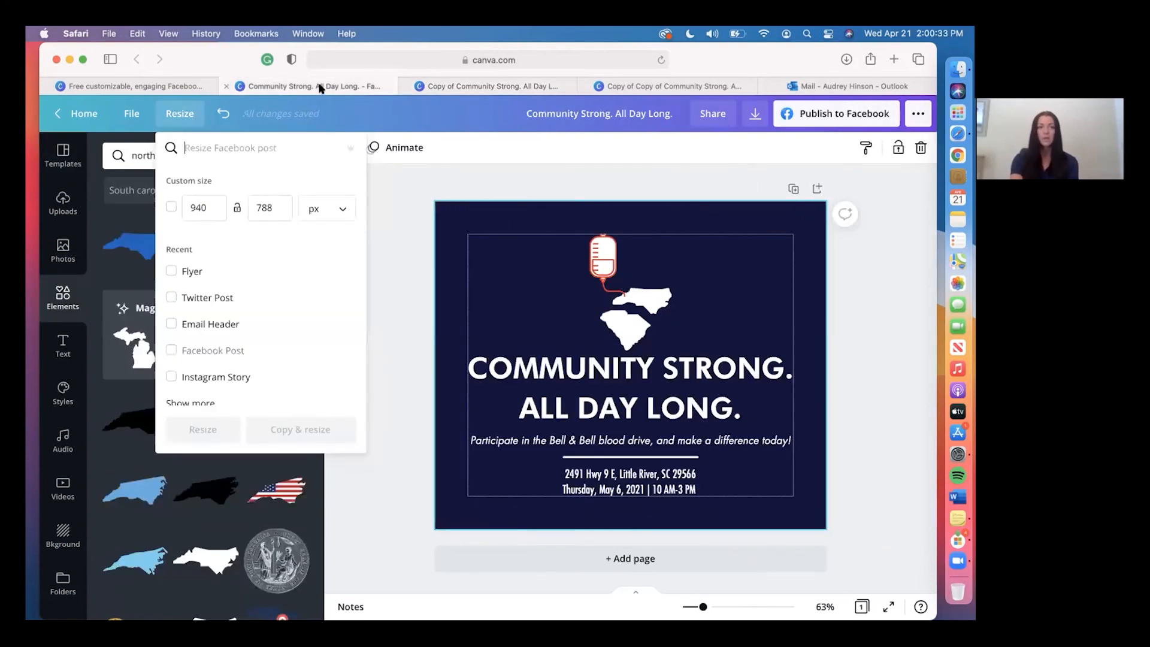
pyautogui.click(191, 114)
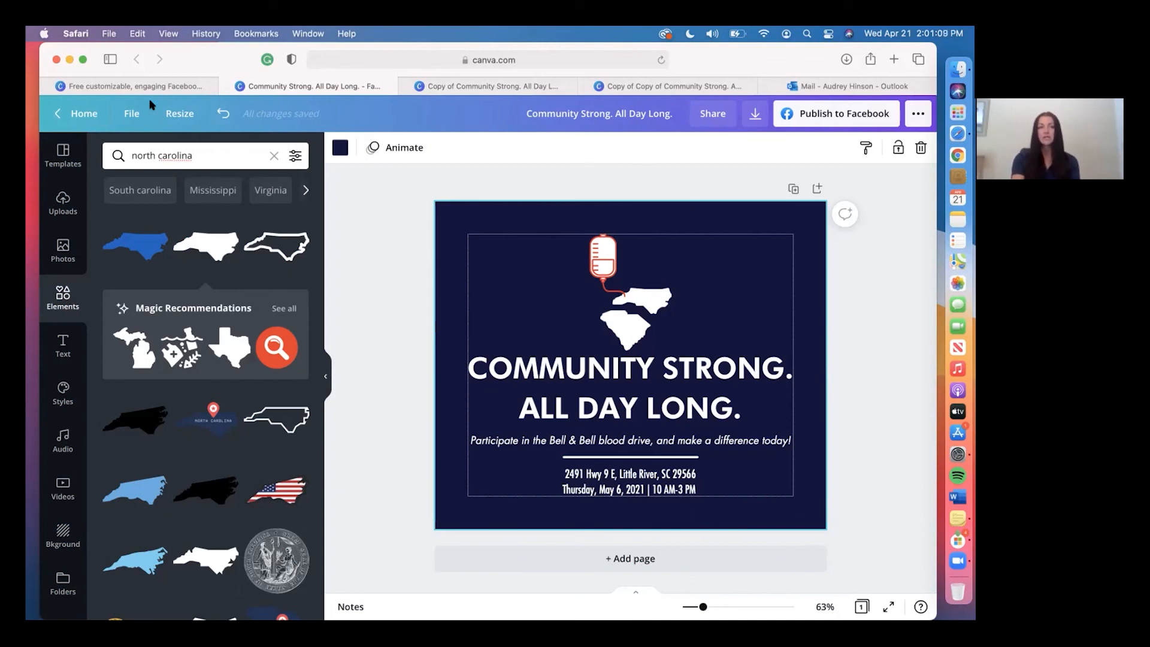
pyautogui.click(63, 117)
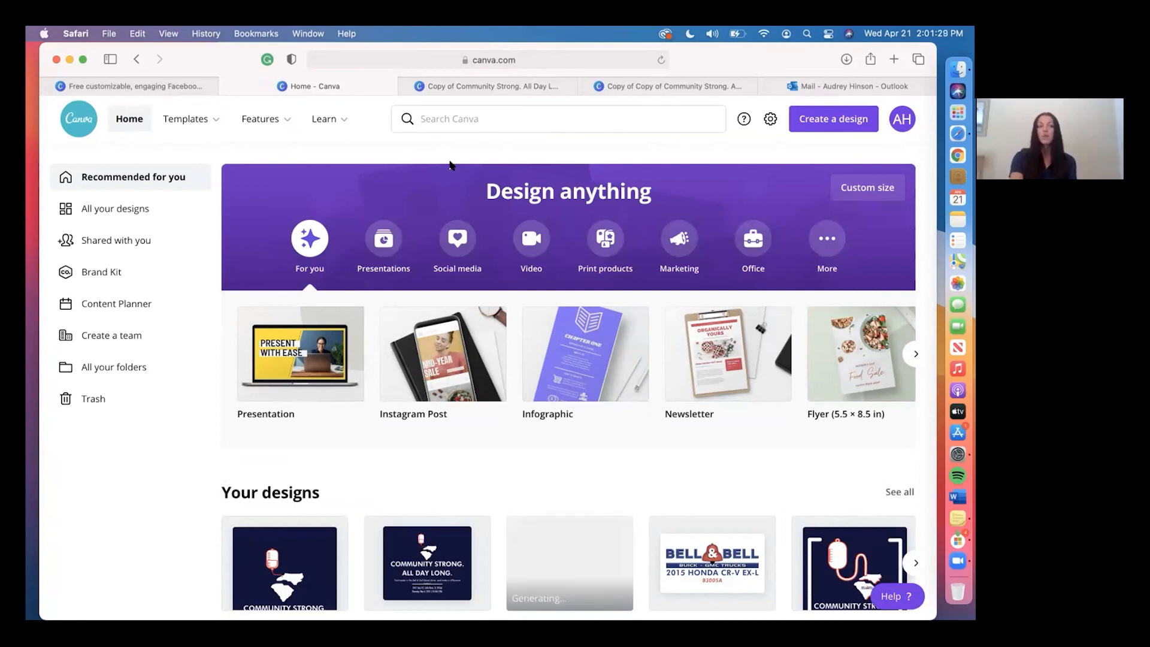
pyautogui.click(134, 271)
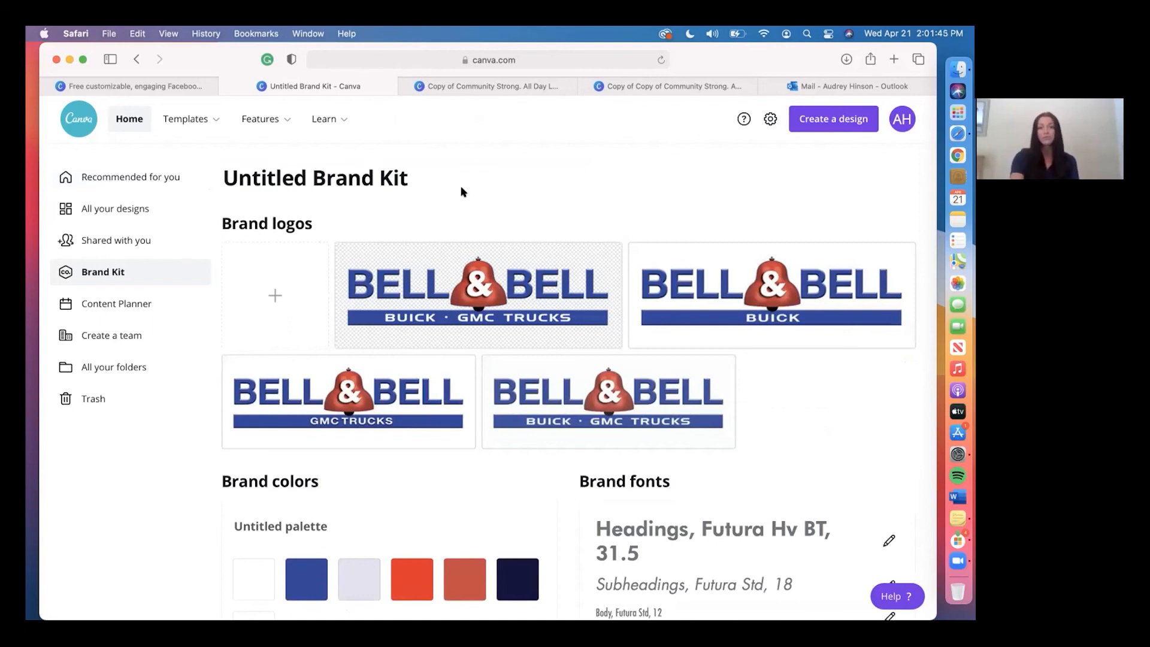
# - Review the Brand Kit's logos and color palette, including the options for the transparent Buick GMC Trucks logo
pyautogui.scroll(-1, 461, 192)
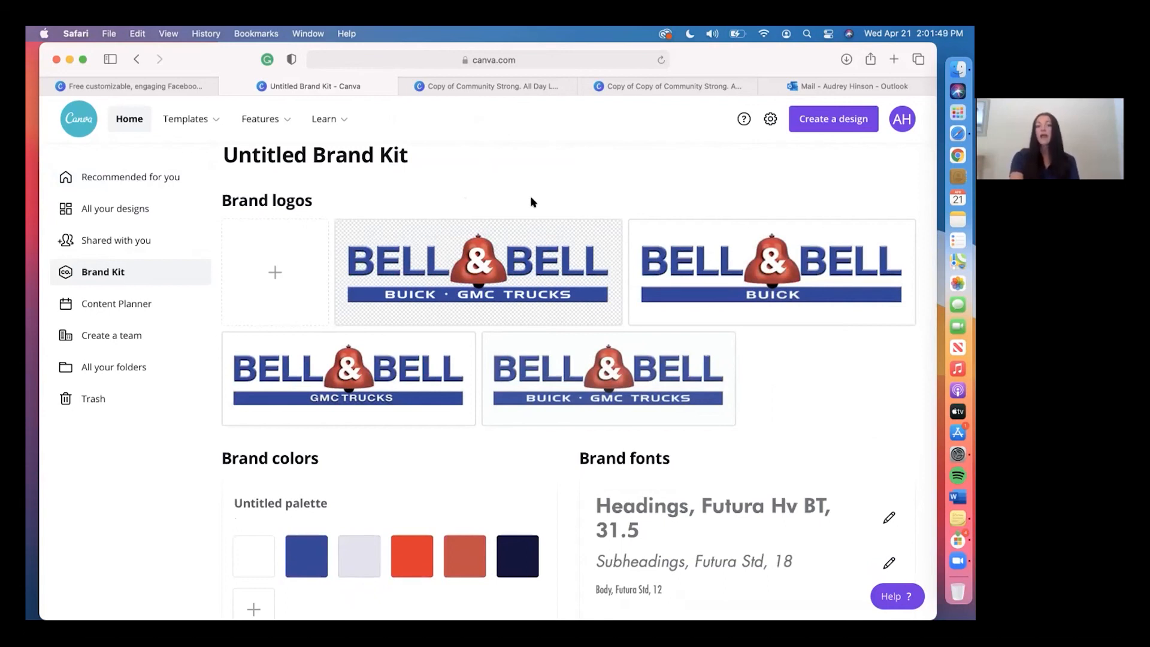
pyautogui.moveTo(521, 248)
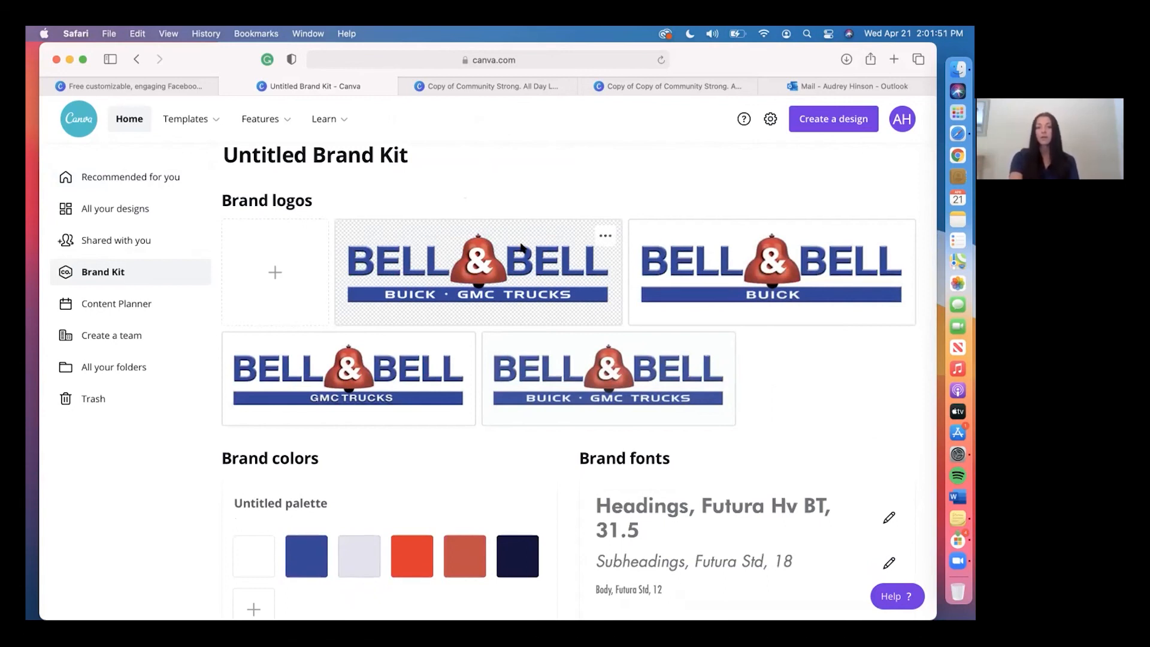
pyautogui.scroll(-5, 521, 249)
pyautogui.scroll(3, 276, 227)
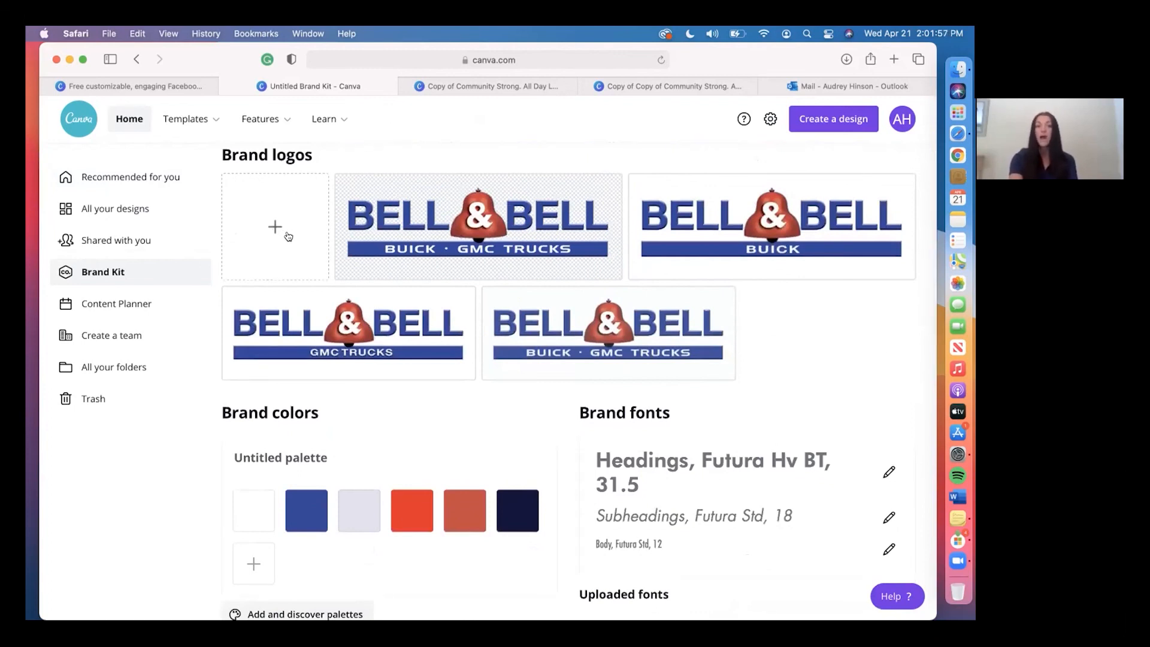
pyautogui.scroll(-5, 289, 236)
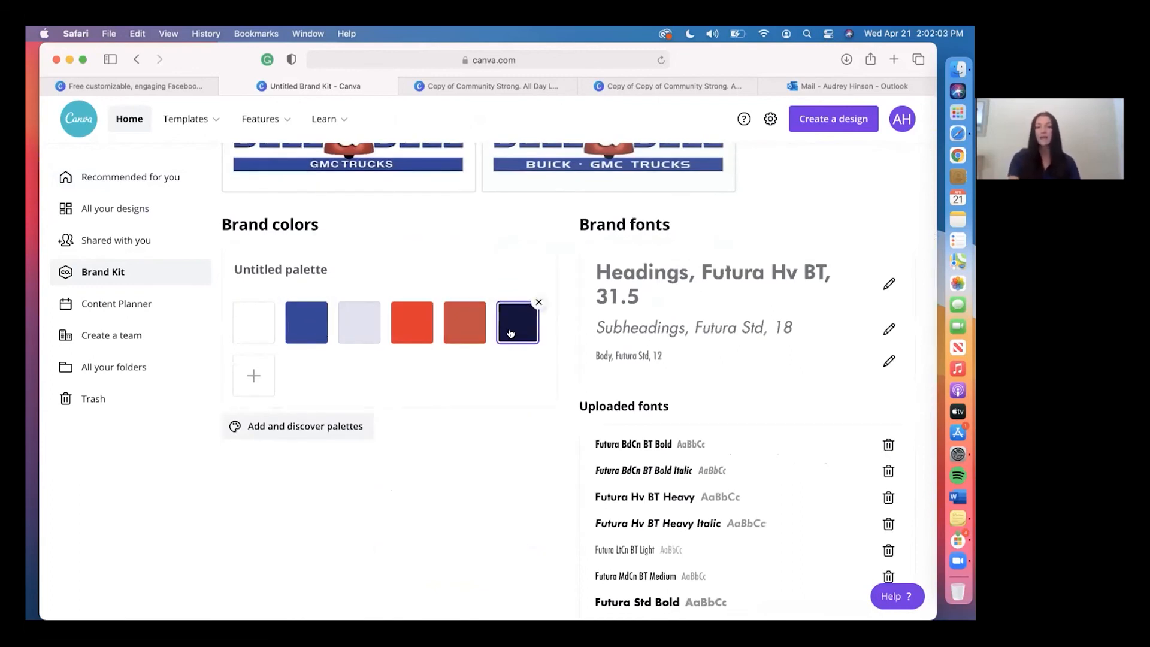
pyautogui.click(288, 269)
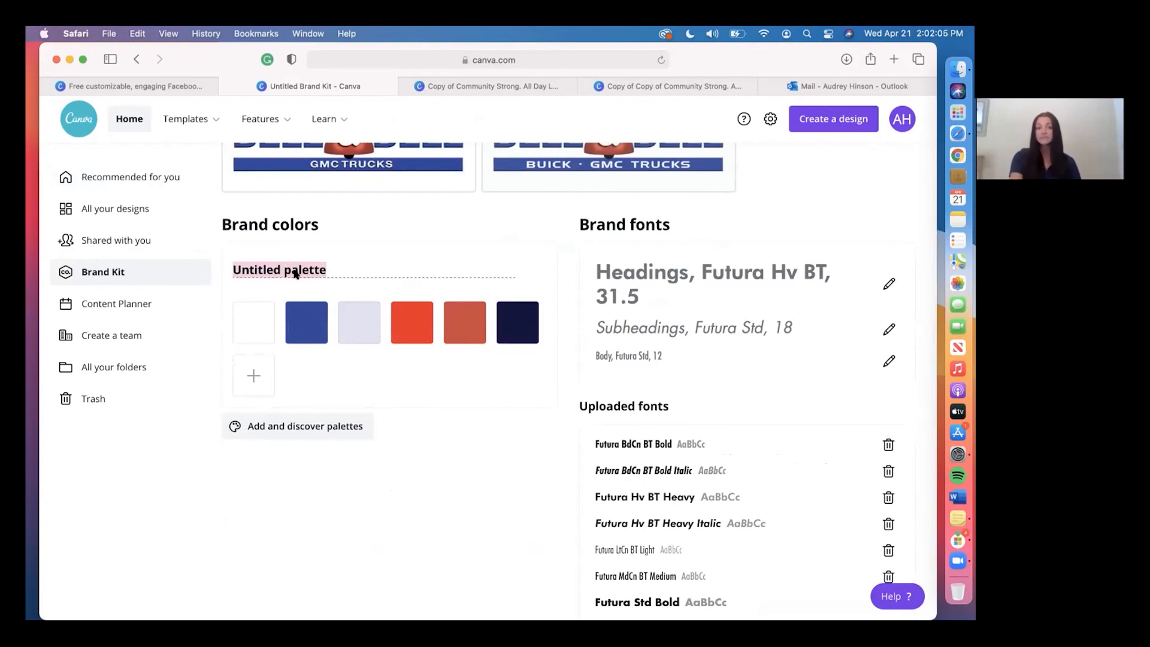
pyautogui.scroll(5, 294, 274)
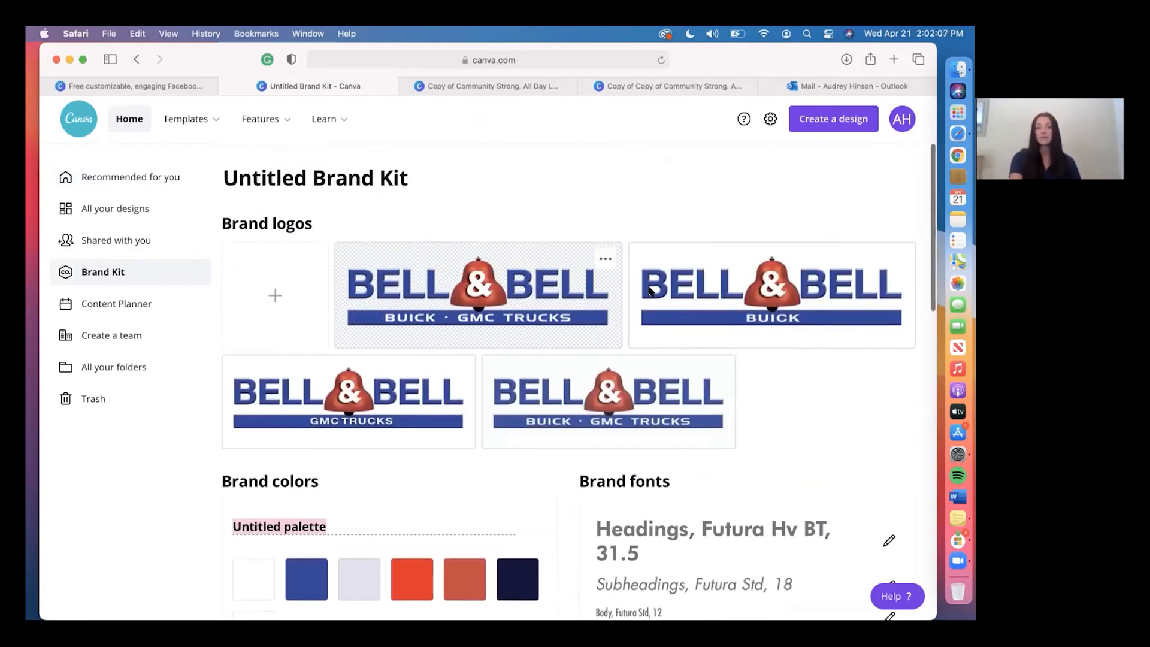
pyautogui.click(606, 258)
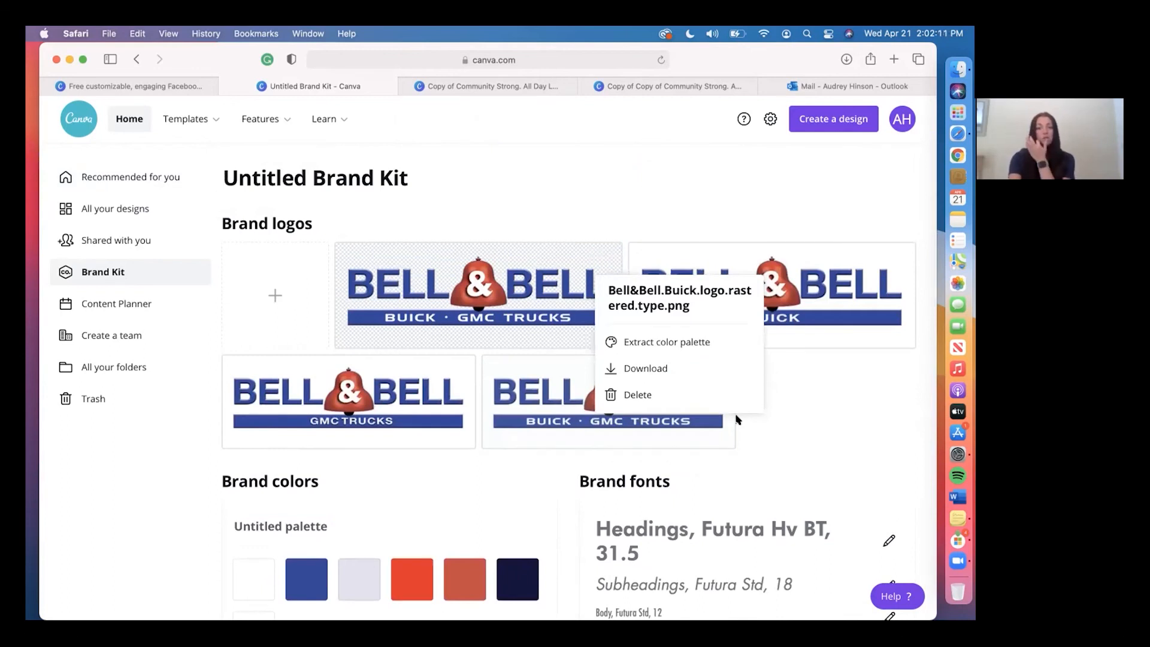
pyautogui.click(768, 437)
# - Examine the Brand Kit's heading, subheading and body fonts and the list of uploaded fonts
pyautogui.scroll(-1, 768, 437)
pyautogui.scroll(-5, 768, 438)
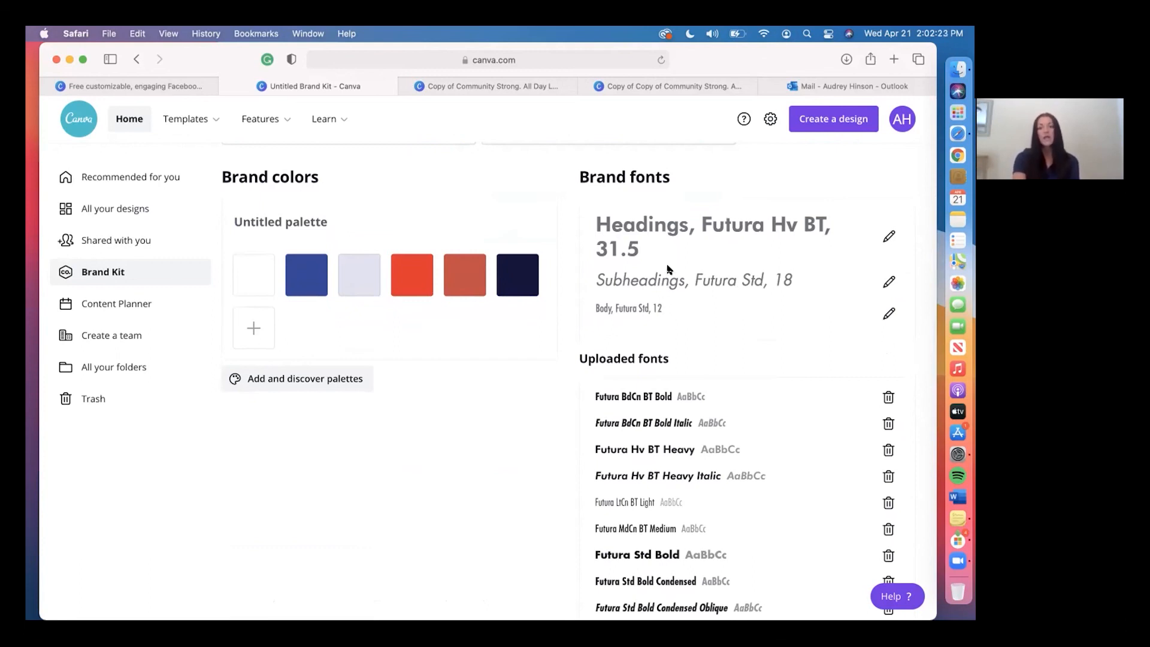
pyautogui.scroll(-3, 669, 269)
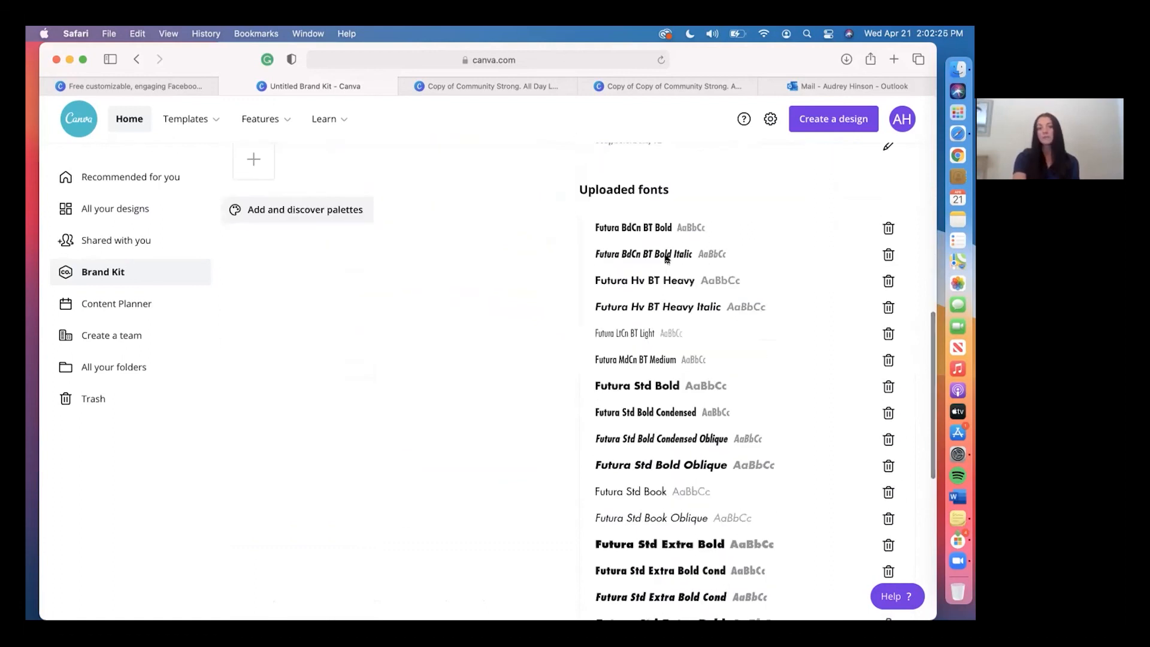
pyautogui.scroll(-3, 697, 435)
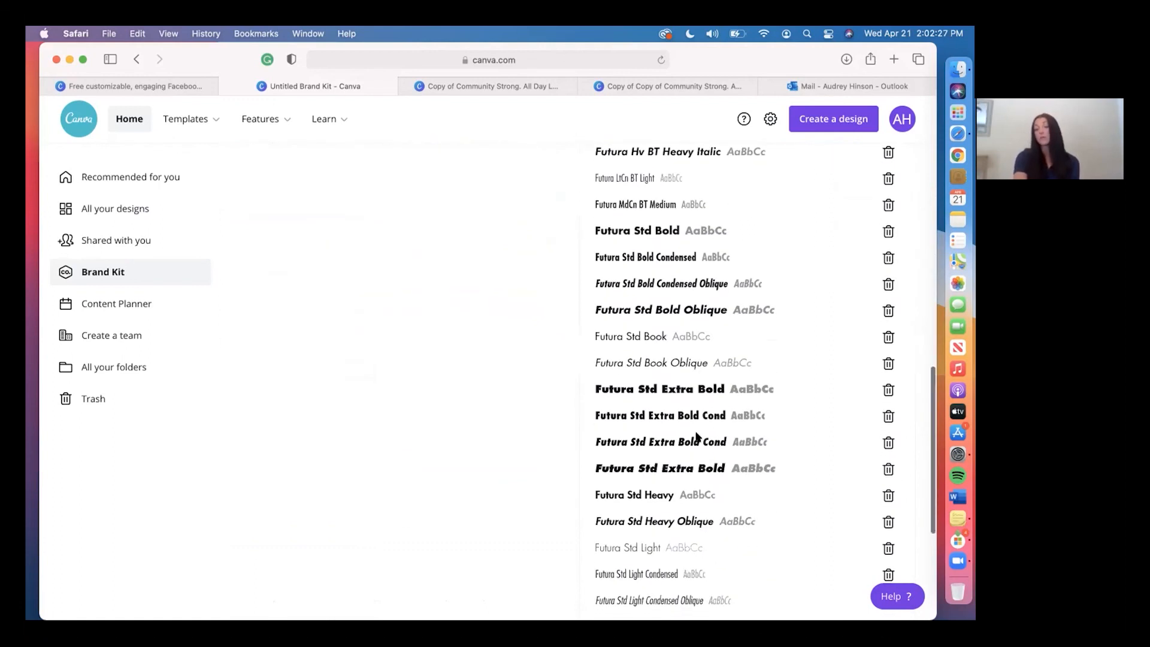
pyautogui.scroll(5, 696, 435)
pyautogui.scroll(3, 697, 436)
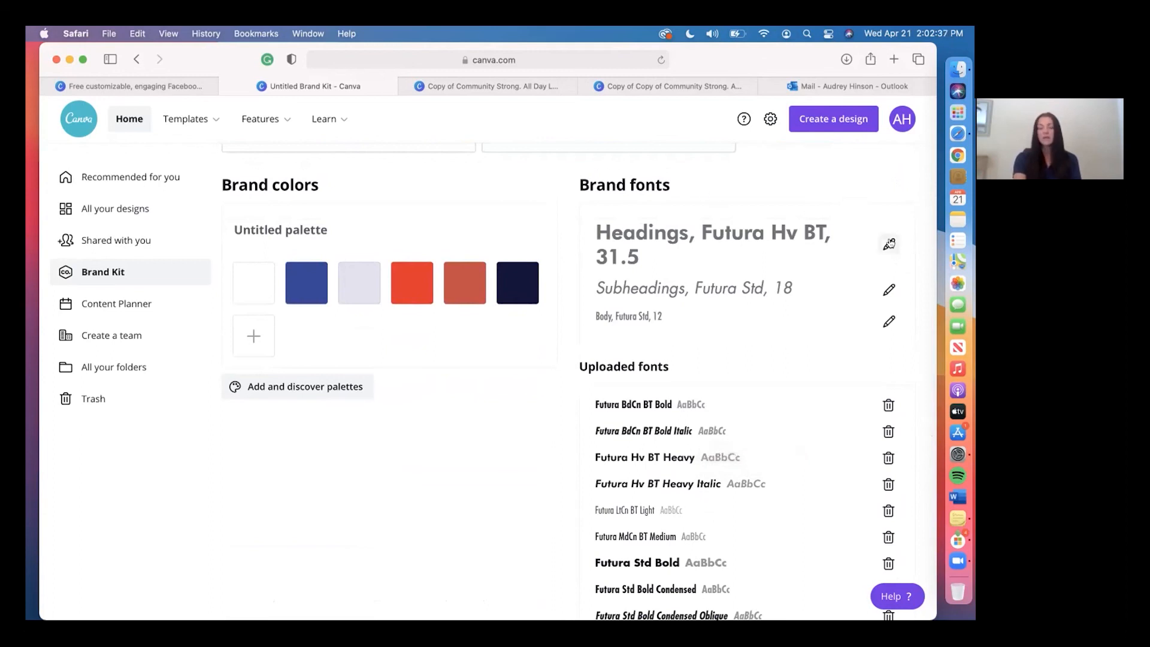
pyautogui.scroll(5, 889, 243)
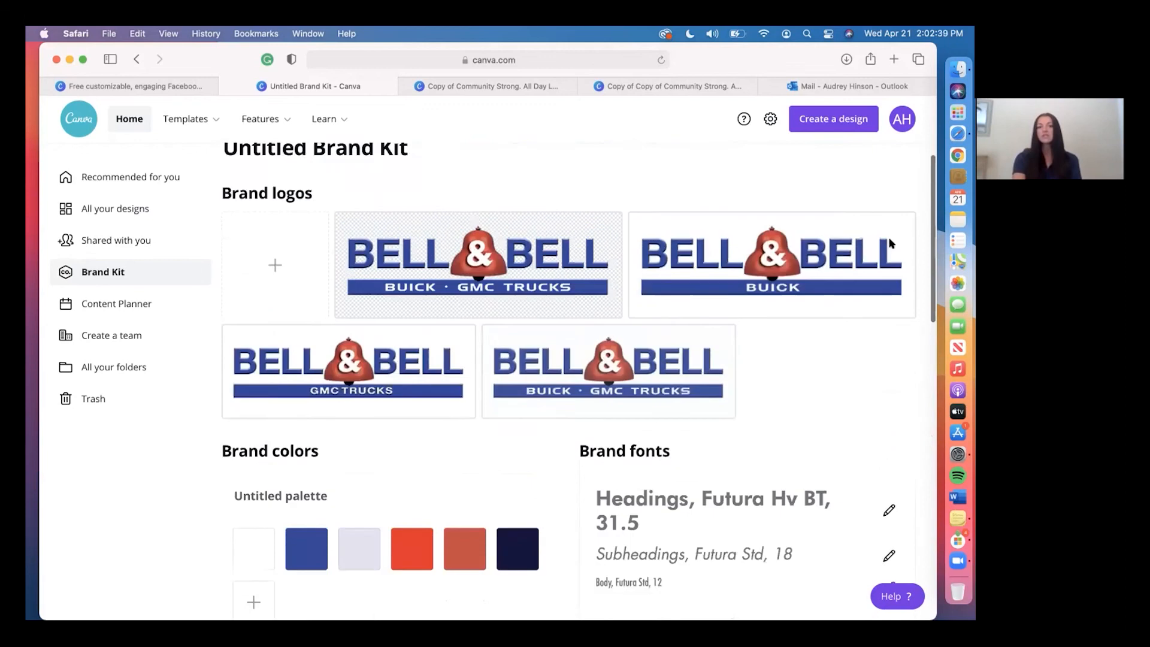